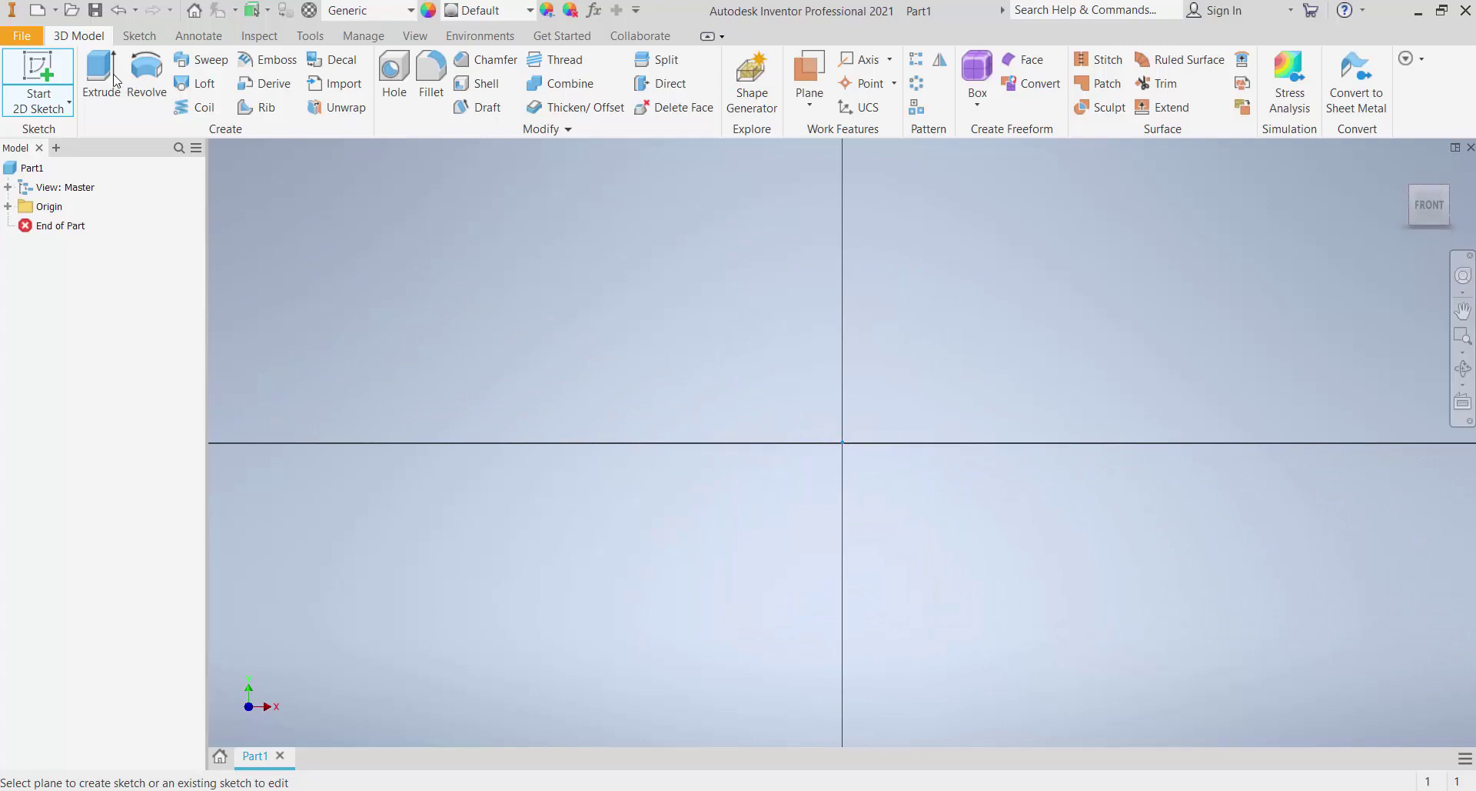
# Sketch a rectangle about 9.2 mm wide and 5.3 mm high, with its lower-right corner on the origin
pyautogui.click(245, 81)
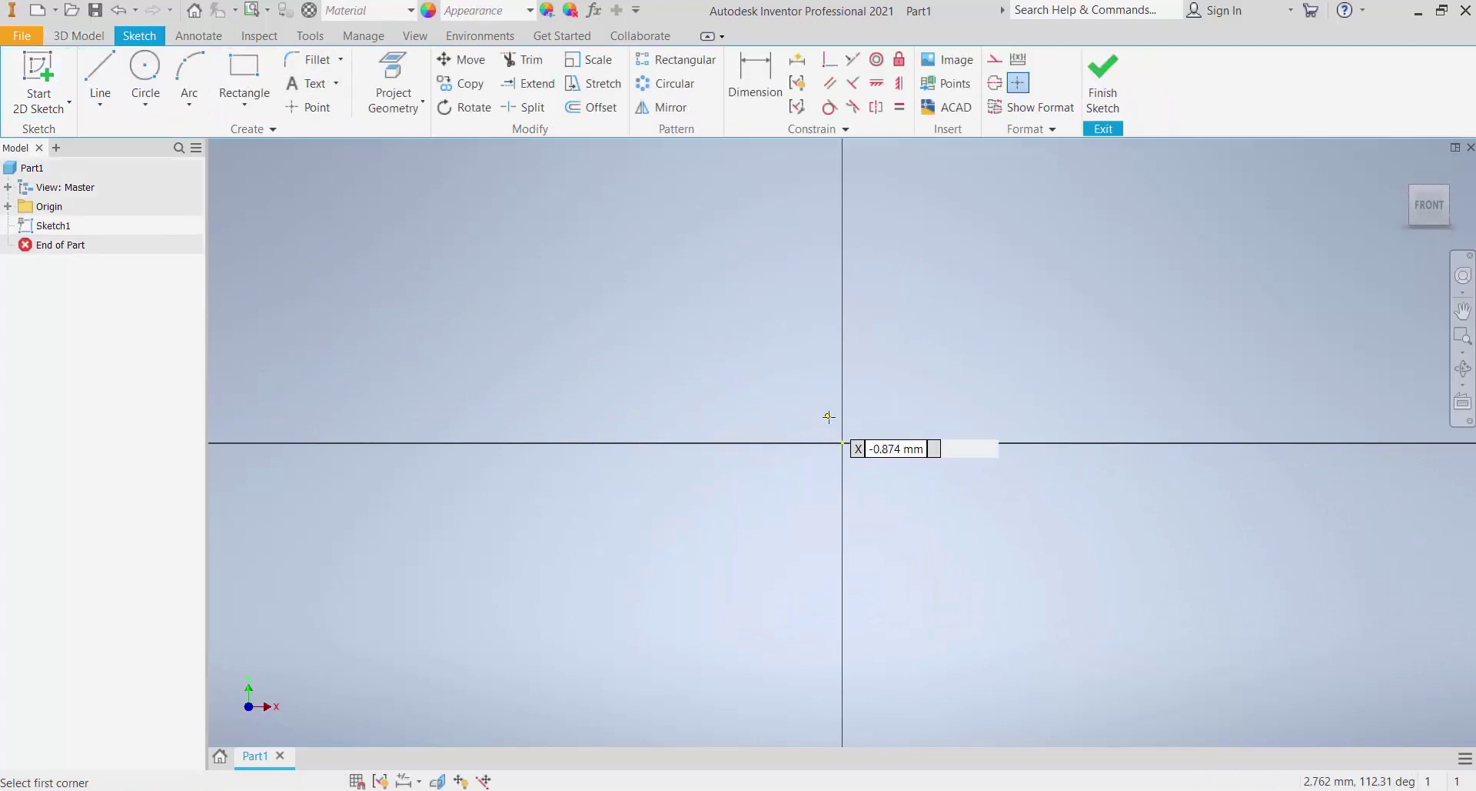
pyautogui.click(842, 443)
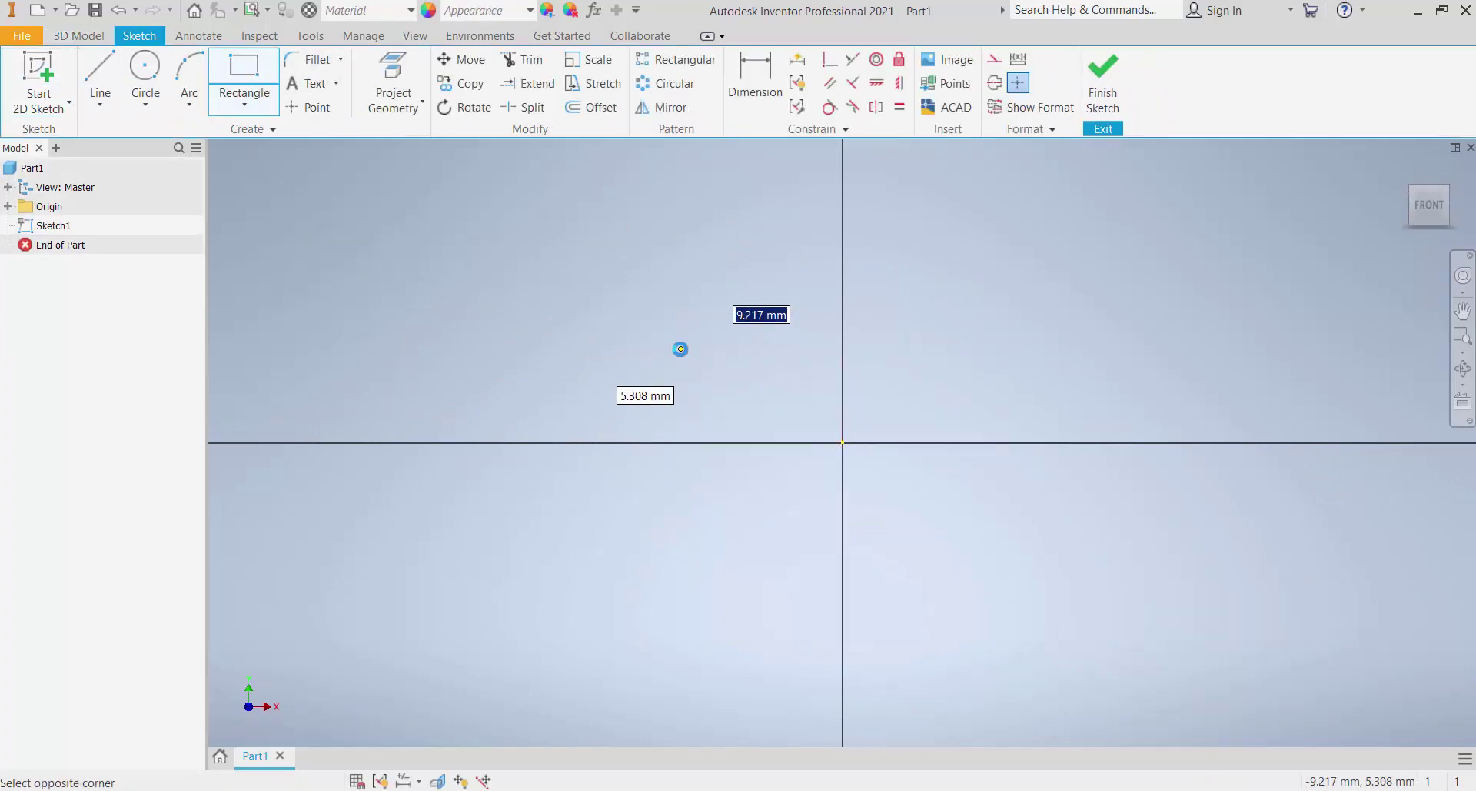
pyautogui.click(681, 349)
# Dimension the rectangle's bottom edge and set its width to 60 mm
pyautogui.press('d')
pyautogui.click(710, 435)
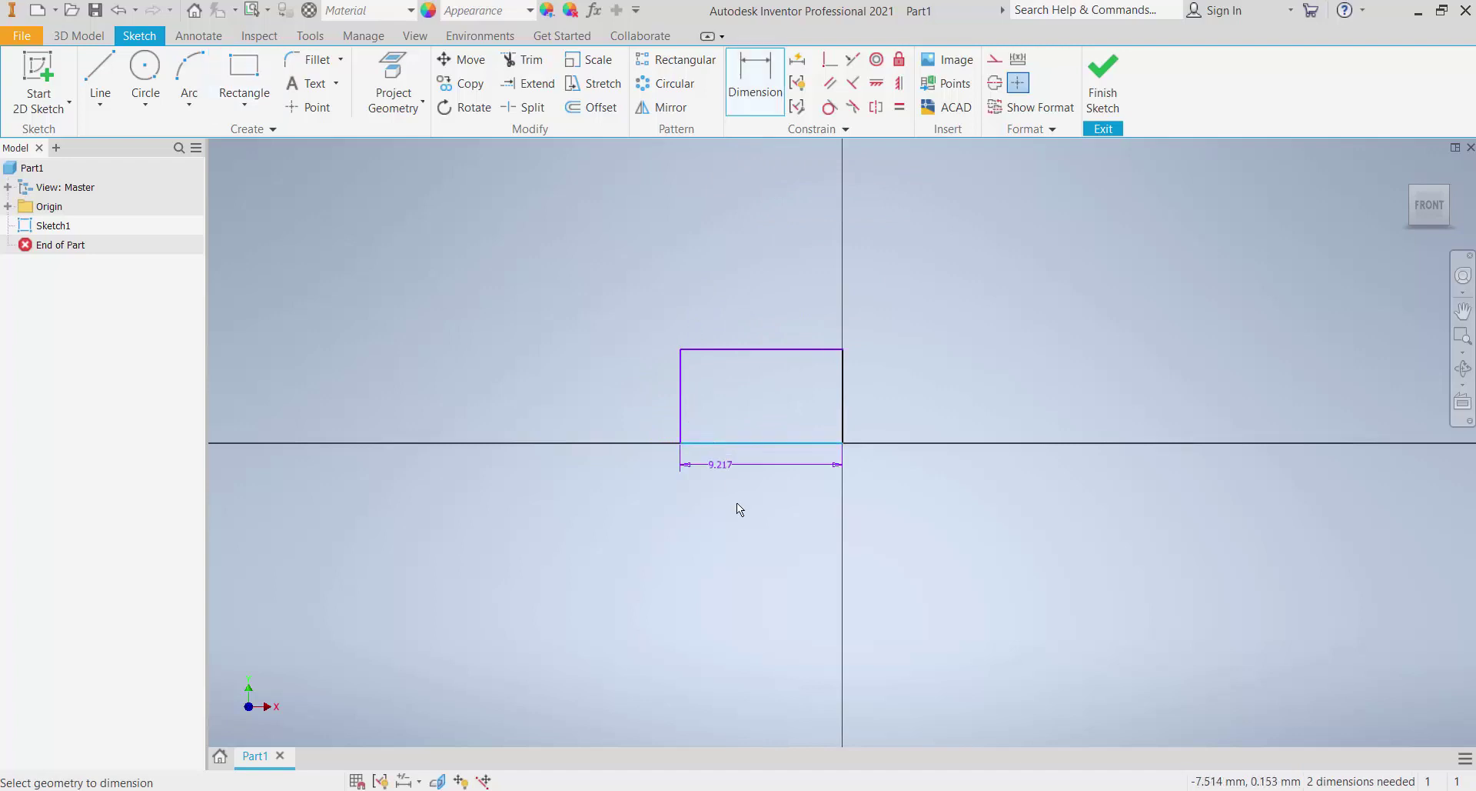
pyautogui.click(737, 508)
pyautogui.write('60')
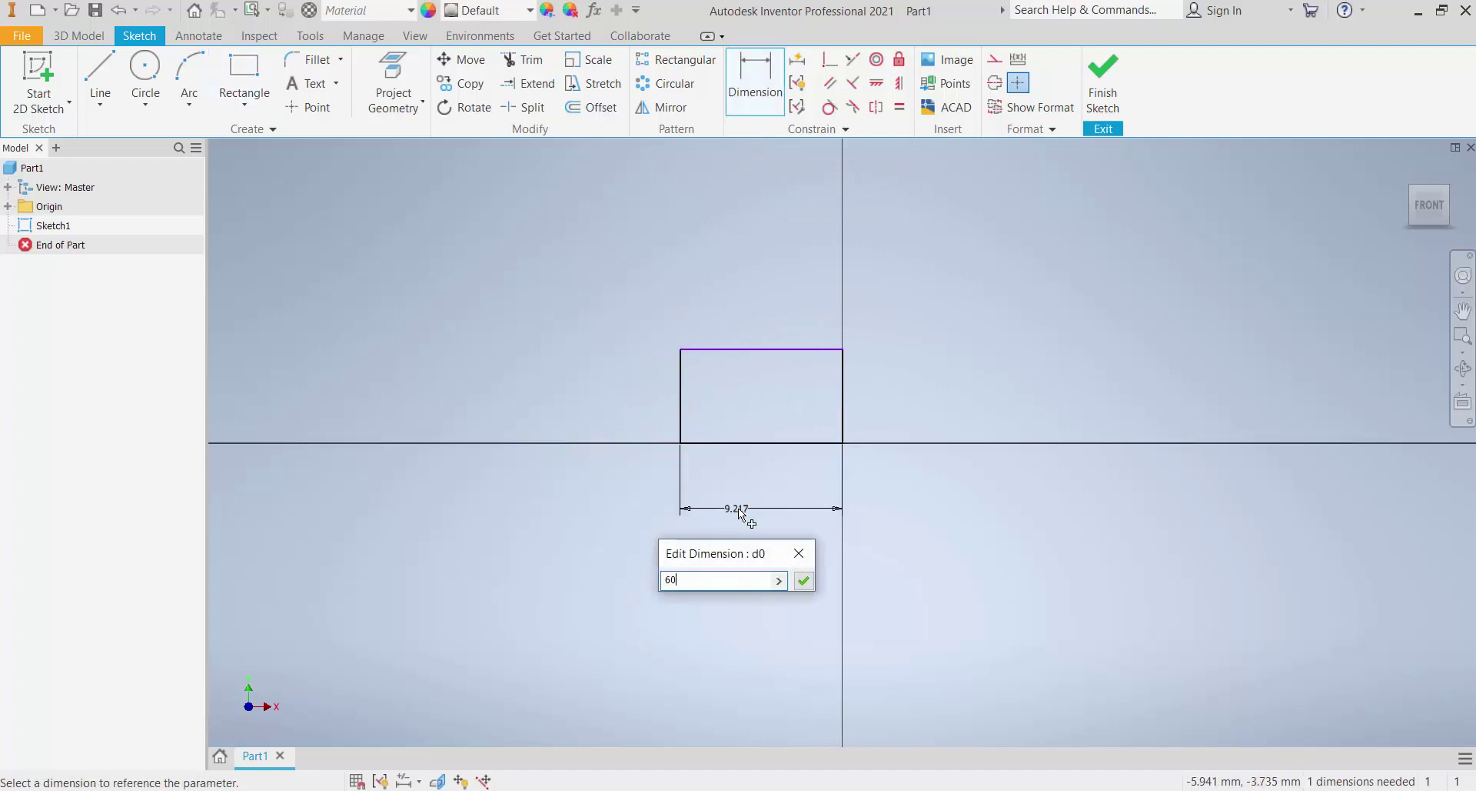
pyautogui.press('Return')
# Dimension the rectangle's right edge and set its height to 42 mm
pyautogui.click(841, 391)
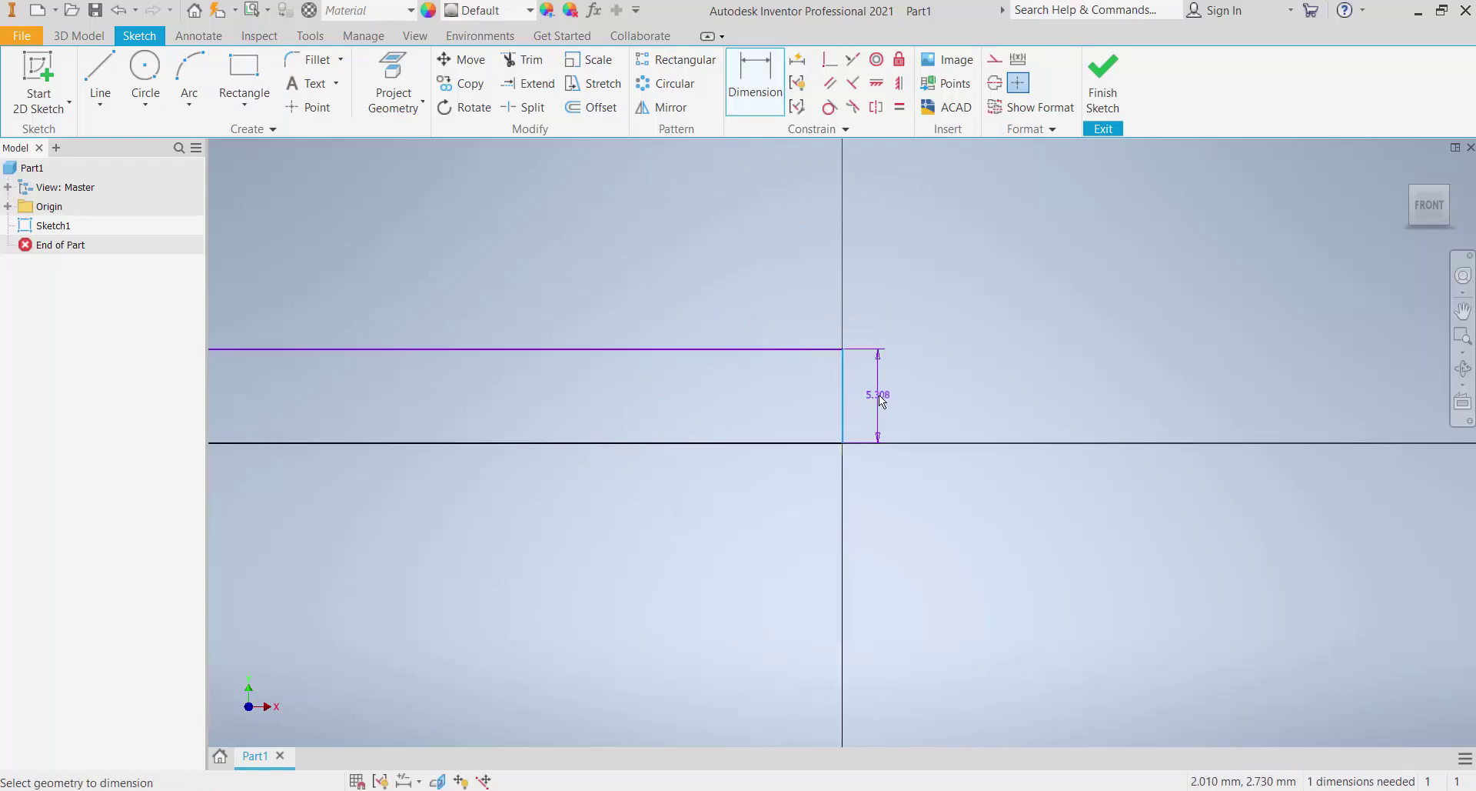
pyautogui.click(882, 398)
pyautogui.click(882, 399)
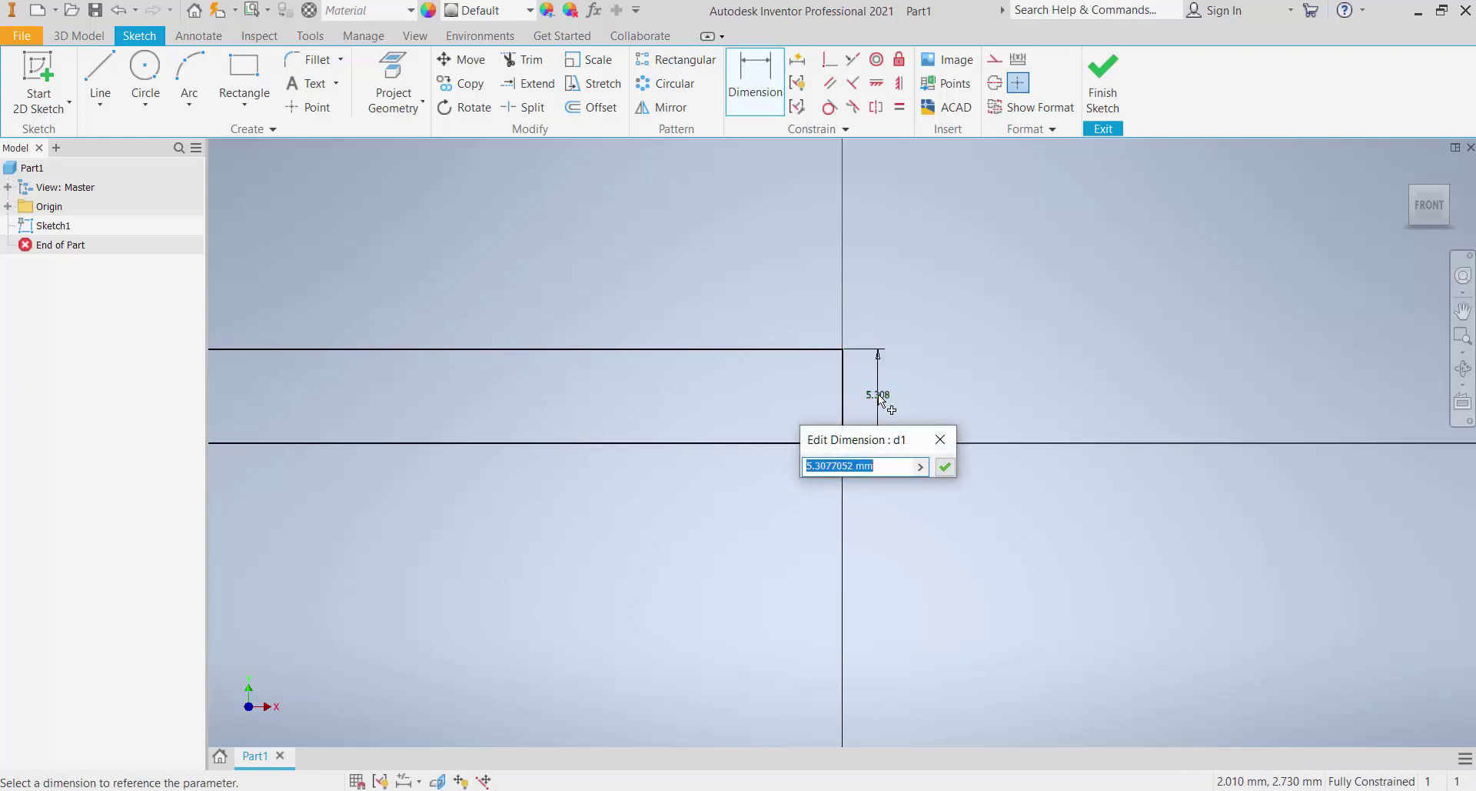
pyautogui.write('40')
pyautogui.press('Return')
pyautogui.scroll(-5, 857, 507)
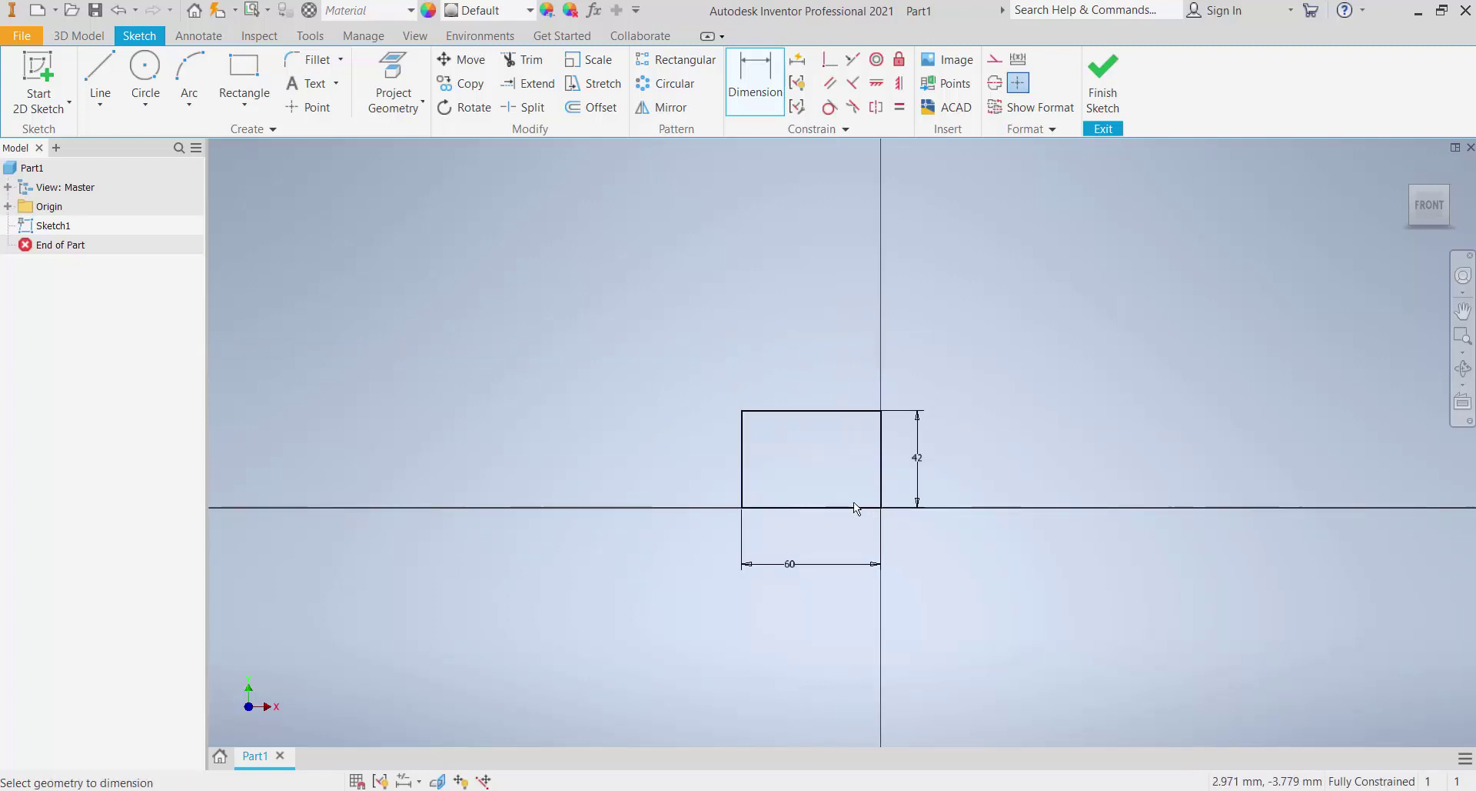
pyautogui.scroll(2, 838, 485)
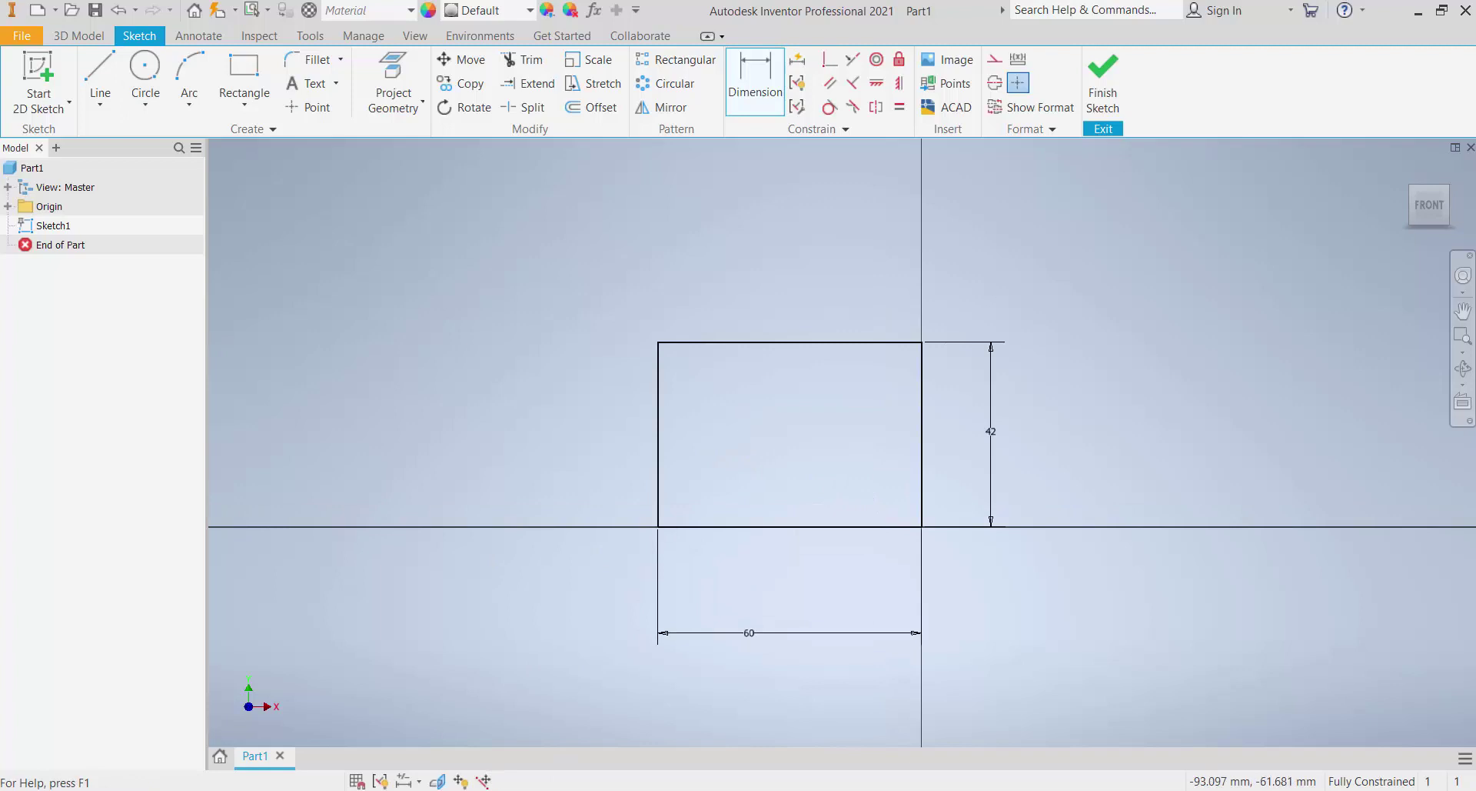
# Following the reference drawing, sketch an L-shaped inner contour from the rectangle's top edge to its left edge, about 24.6 mm from the right and 8 mm above the bottom
pyautogui.hotkey('alt', 'Tab')
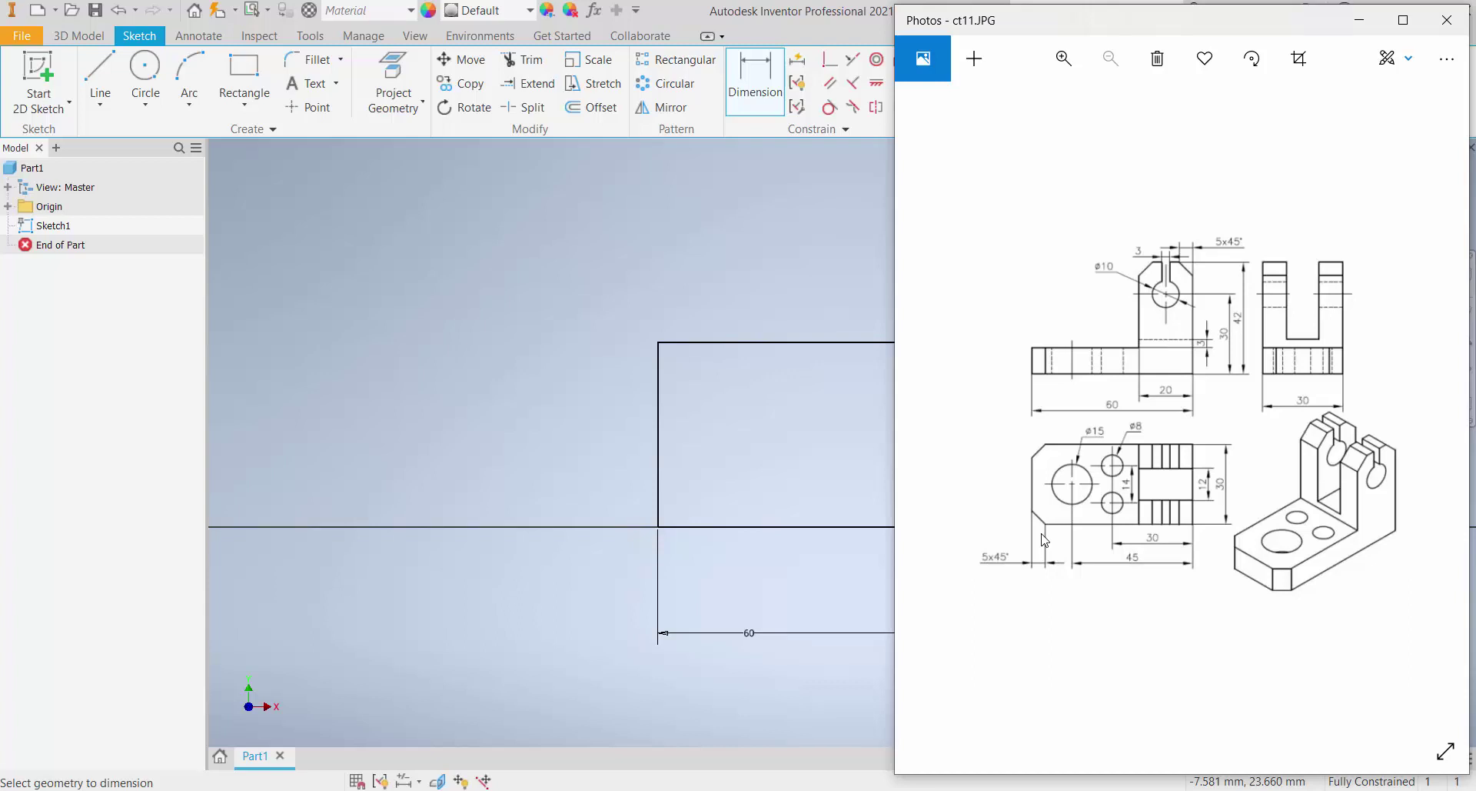
pyautogui.scroll(-3, 832, 510)
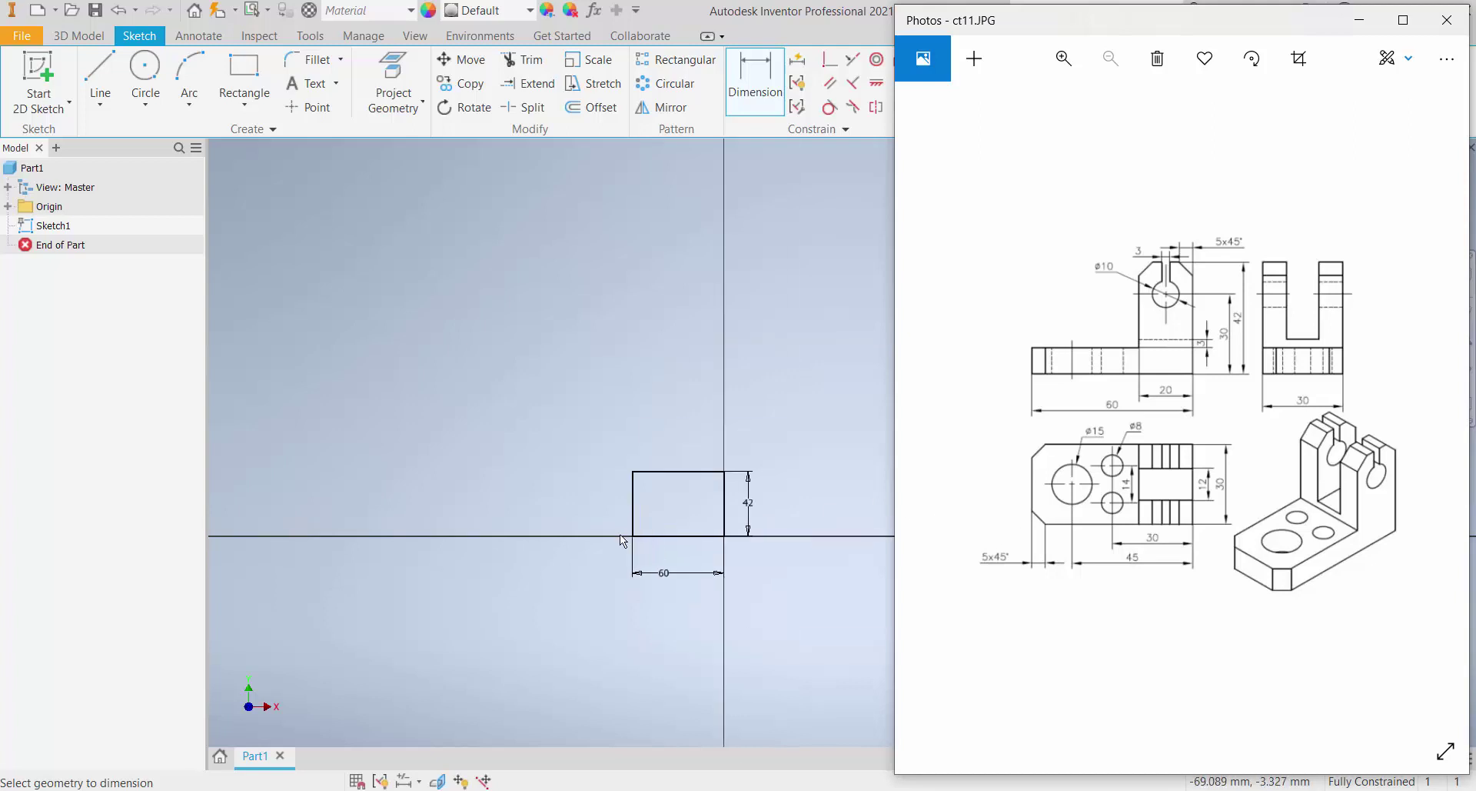
pyautogui.scroll(2, 620, 534)
pyautogui.click(94, 72)
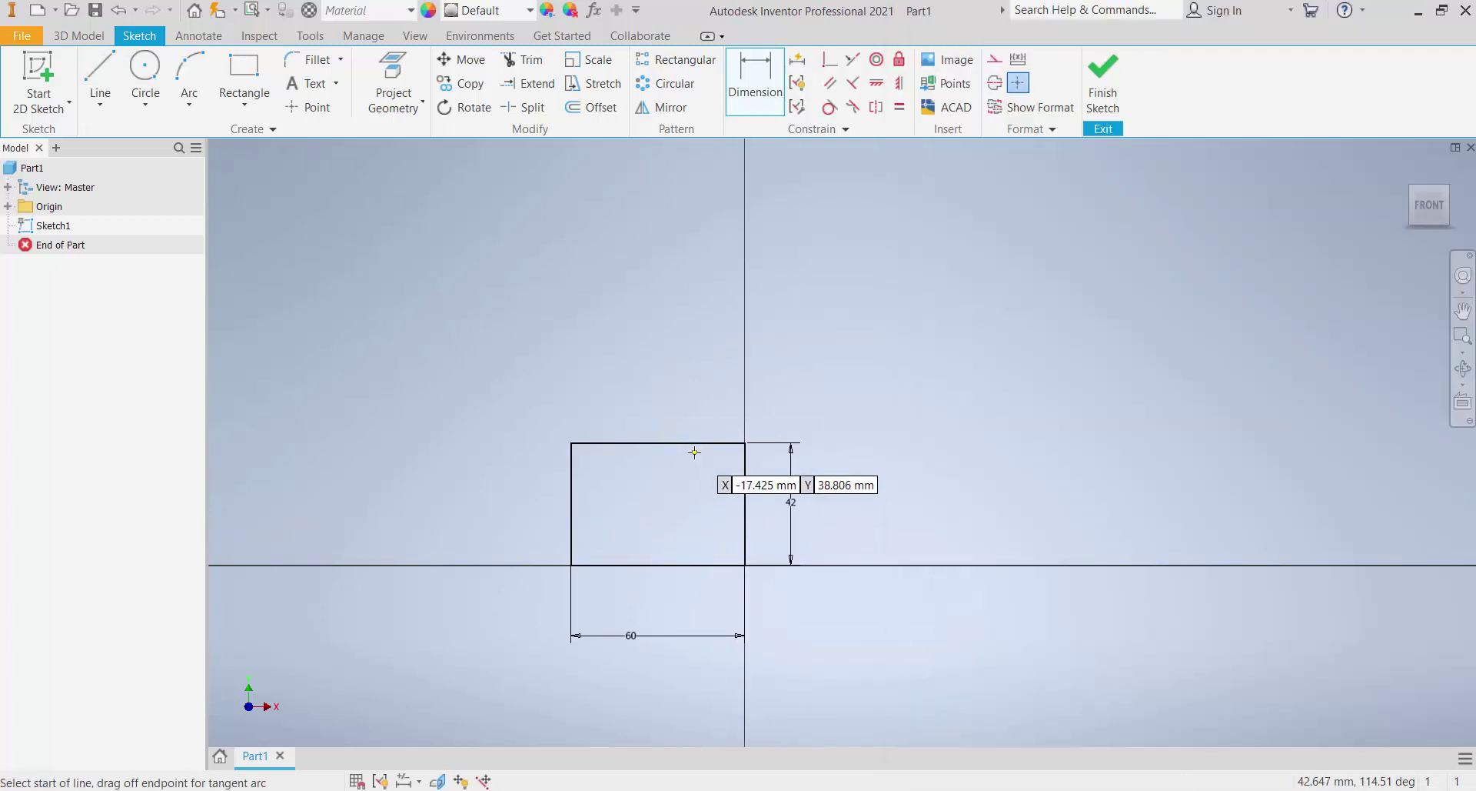
pyautogui.click(674, 444)
pyautogui.click(674, 542)
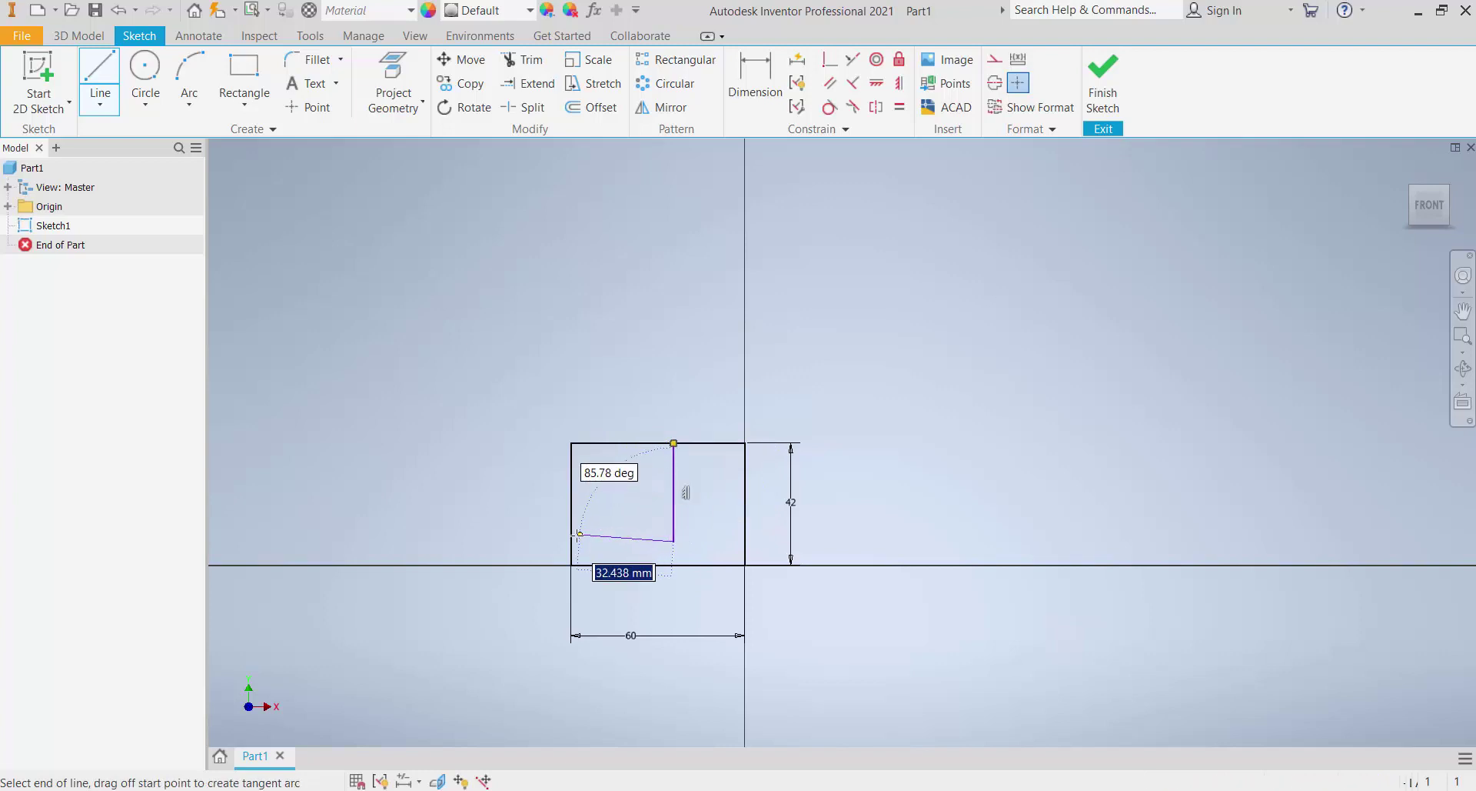
pyautogui.doubleClick(571, 542)
# Dimension the inner vertical line 20 mm from the rectangle's right edge
pyautogui.click(752, 96)
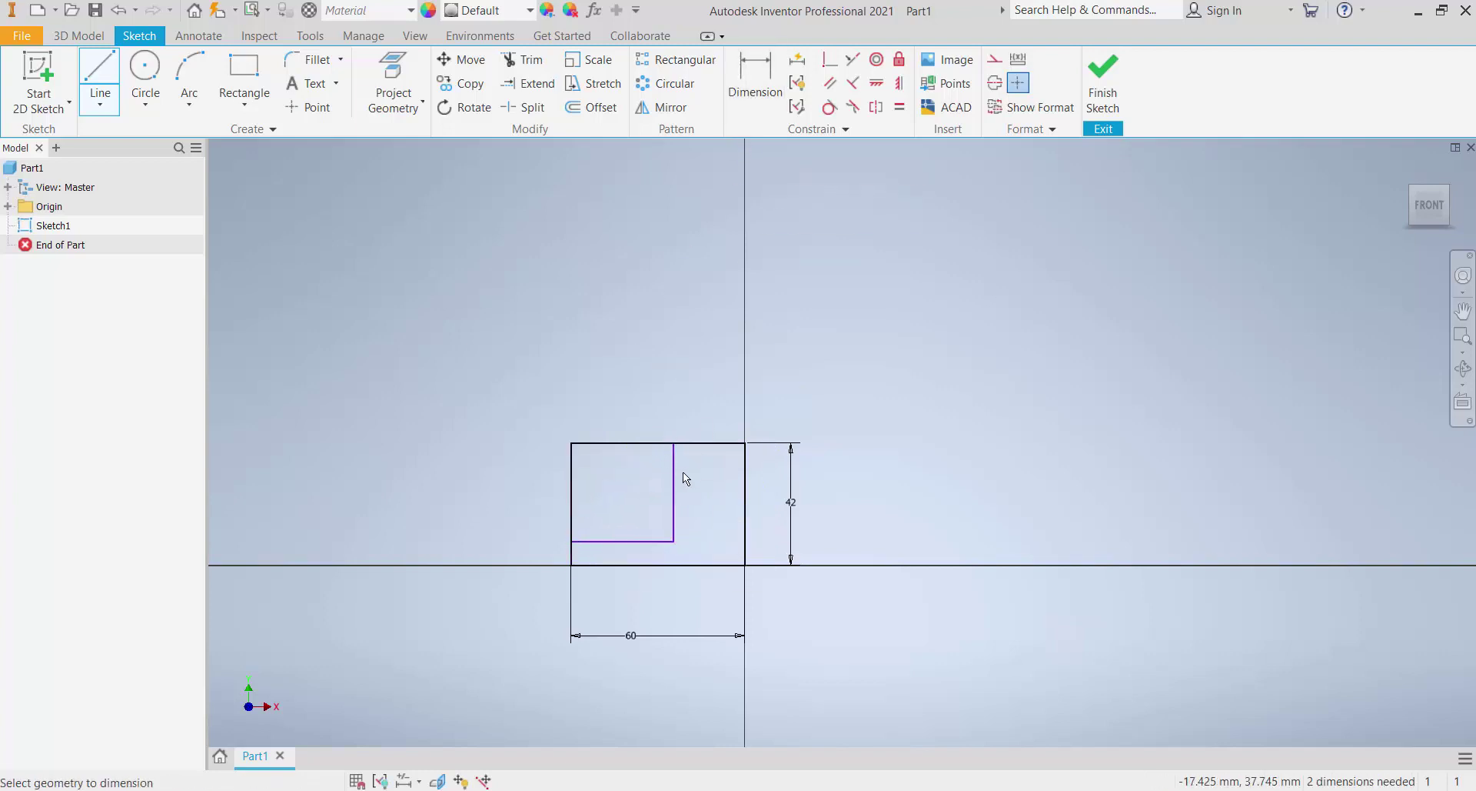
pyautogui.click(675, 493)
pyautogui.click(745, 515)
pyautogui.click(719, 393)
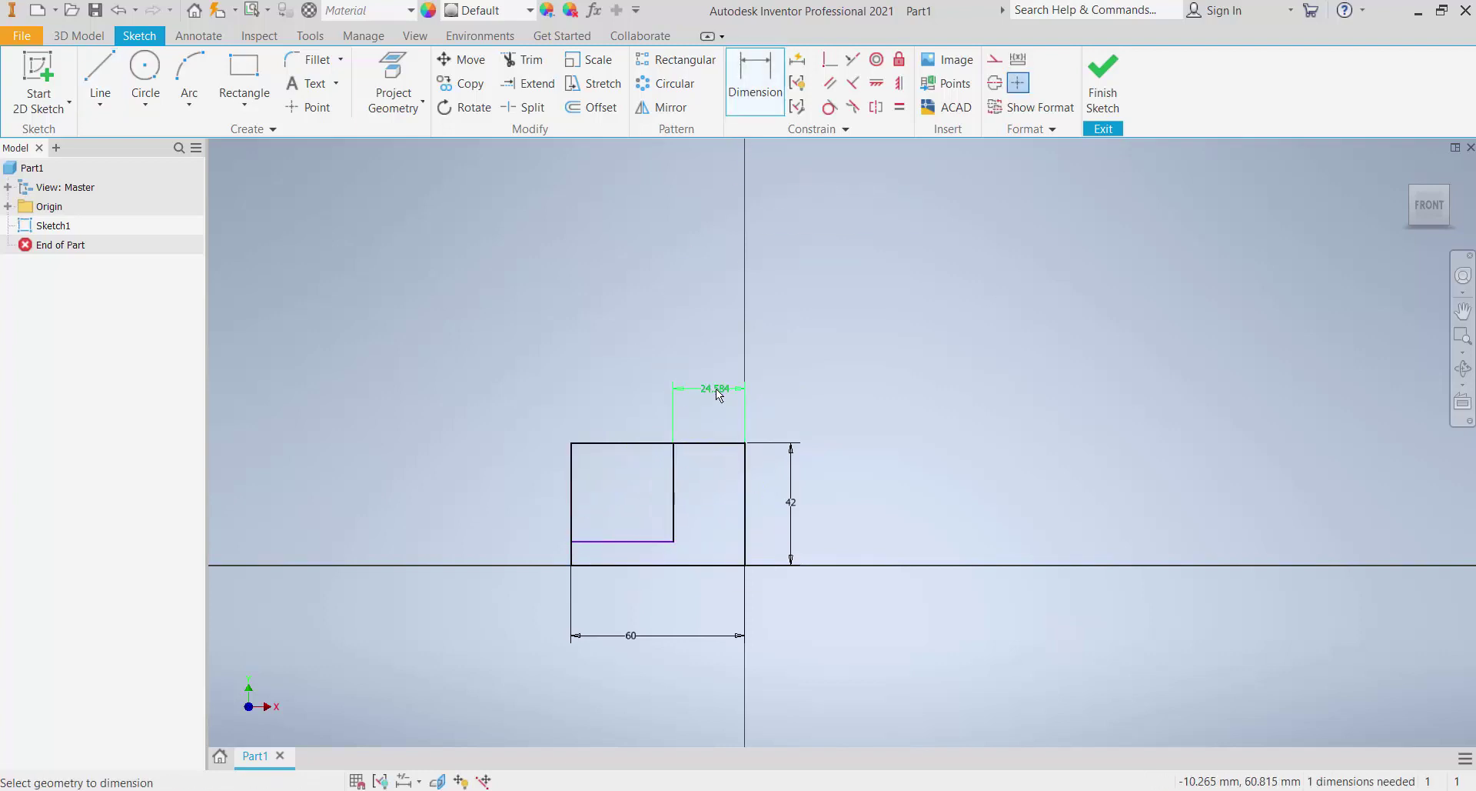
pyautogui.write('20')
pyautogui.press('Return')
# Dimension the inner horizontal line 10 mm above the bottom edge and finish the sketch
pyautogui.click(627, 540)
pyautogui.click(626, 566)
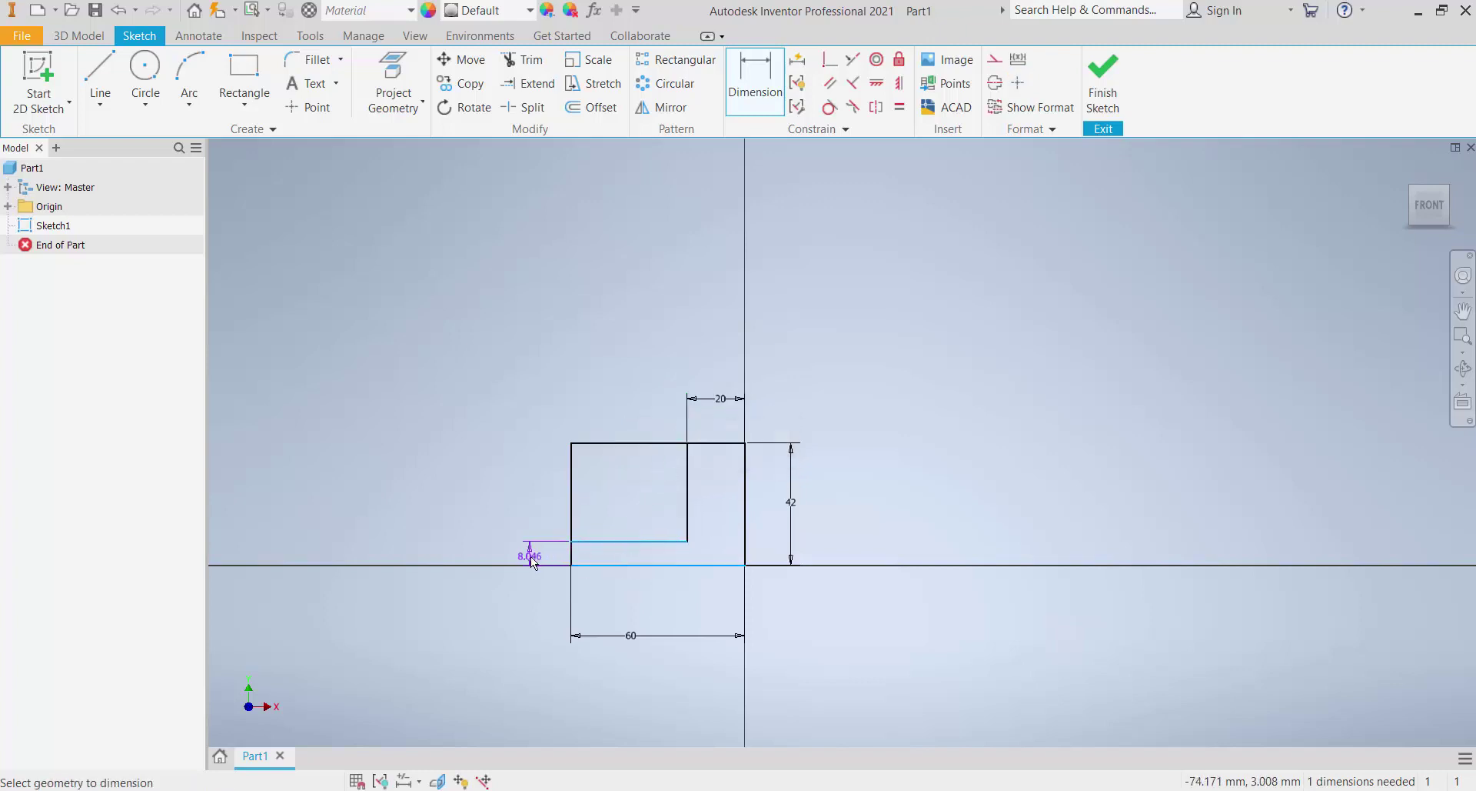
pyautogui.click(530, 556)
pyautogui.write('1')
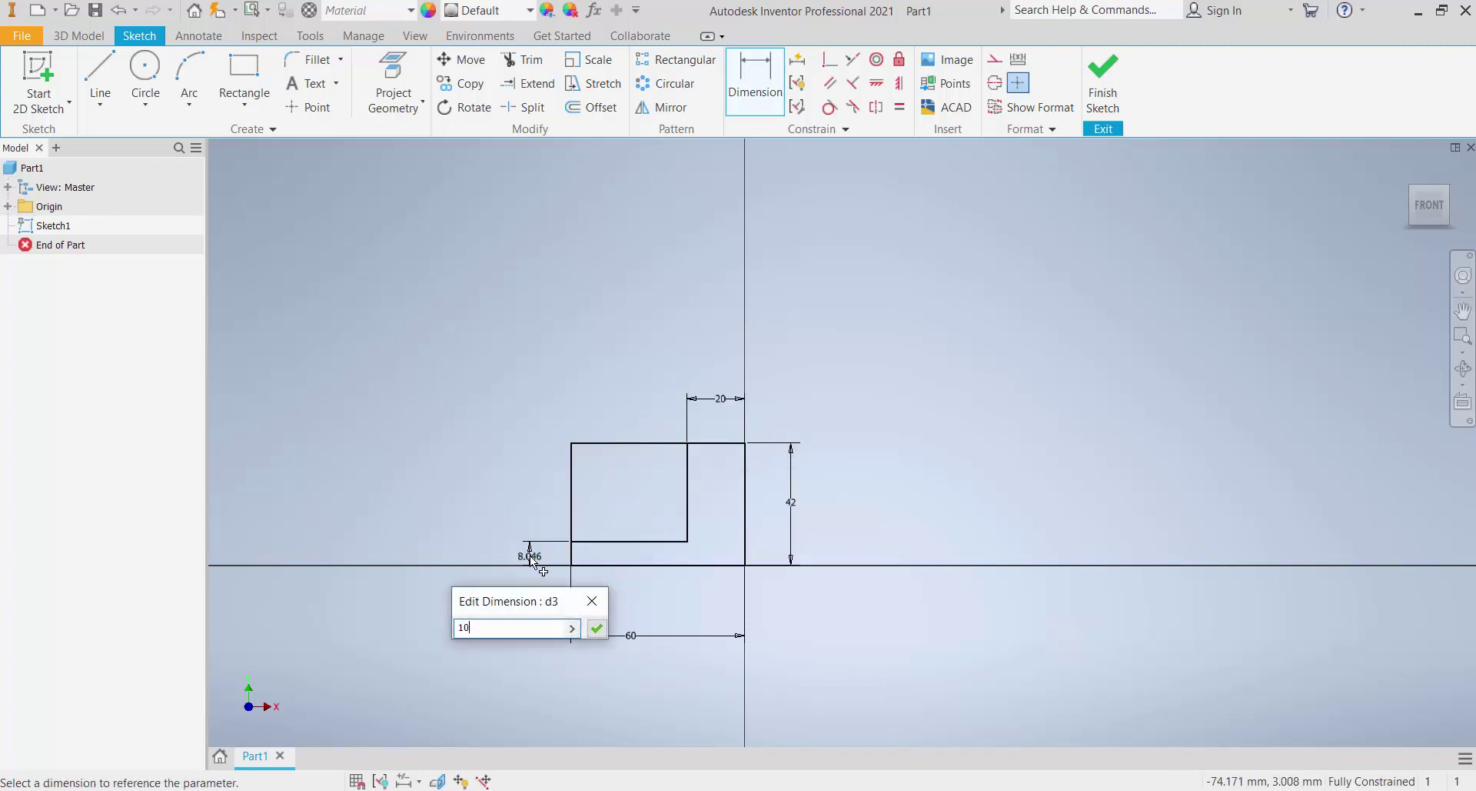
pyautogui.write('0')
pyautogui.press('Return')
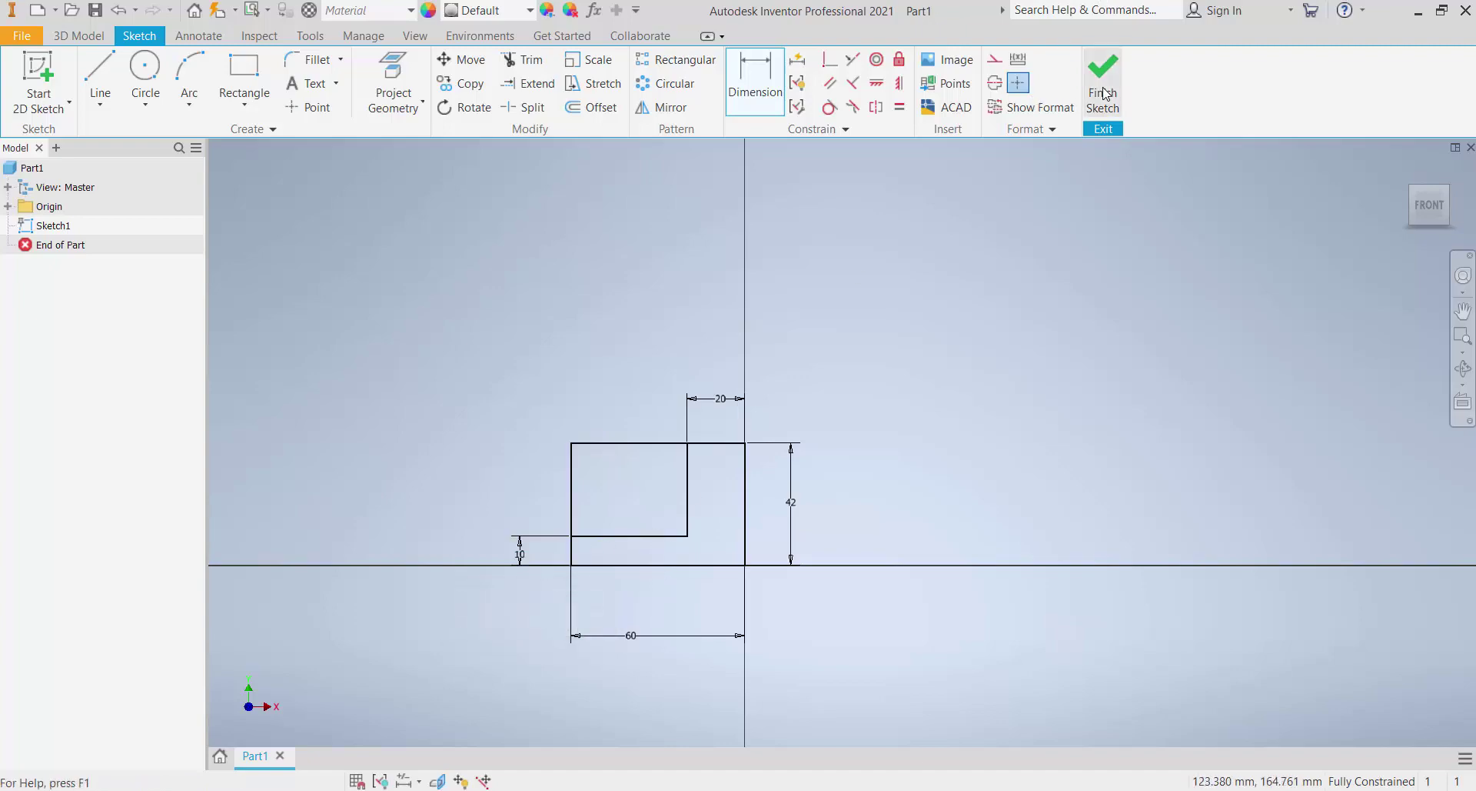
pyautogui.click(1104, 93)
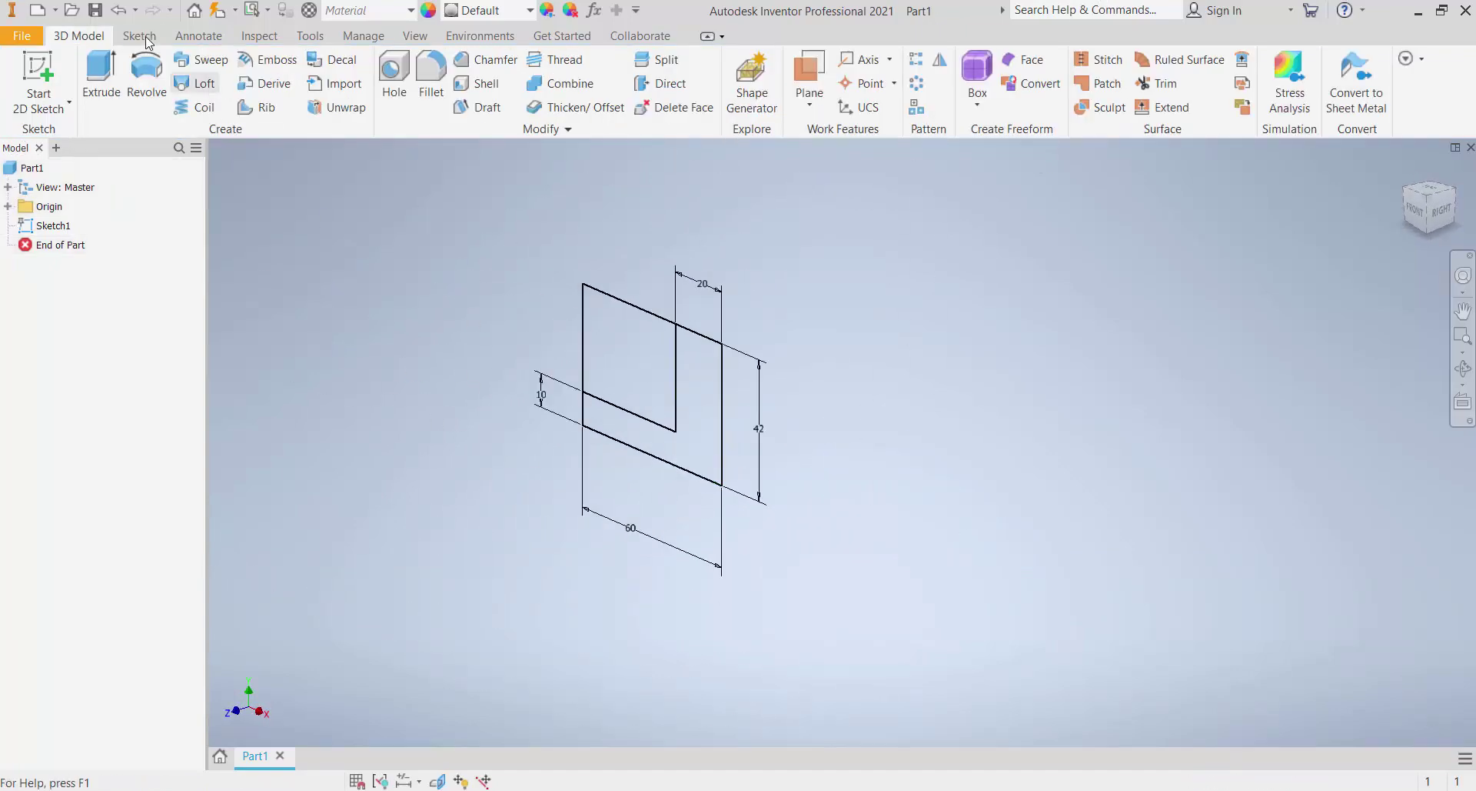
# Extrude the L-shaped profile symmetrically by 30 mm
pyautogui.click(100, 77)
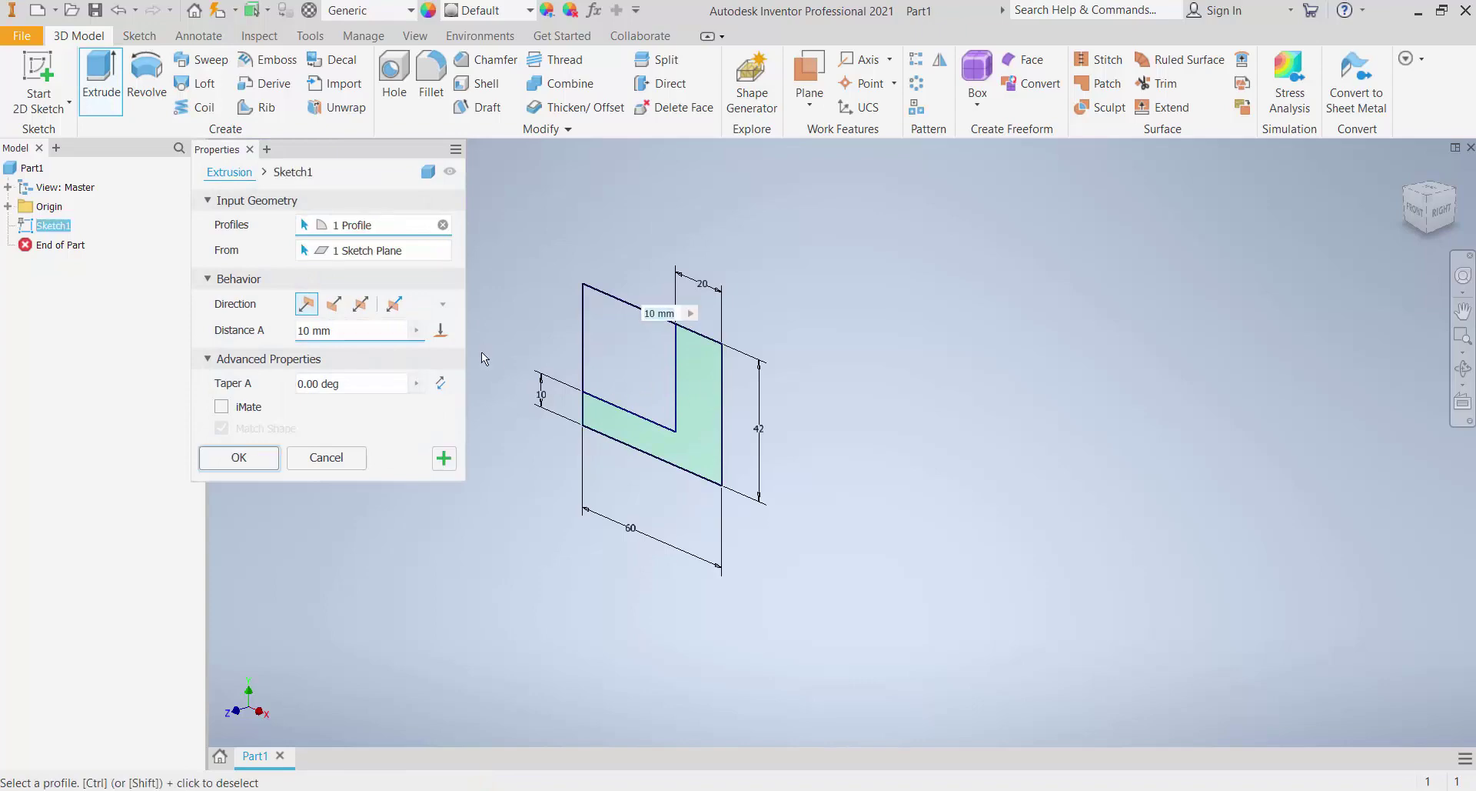
pyautogui.click(360, 304)
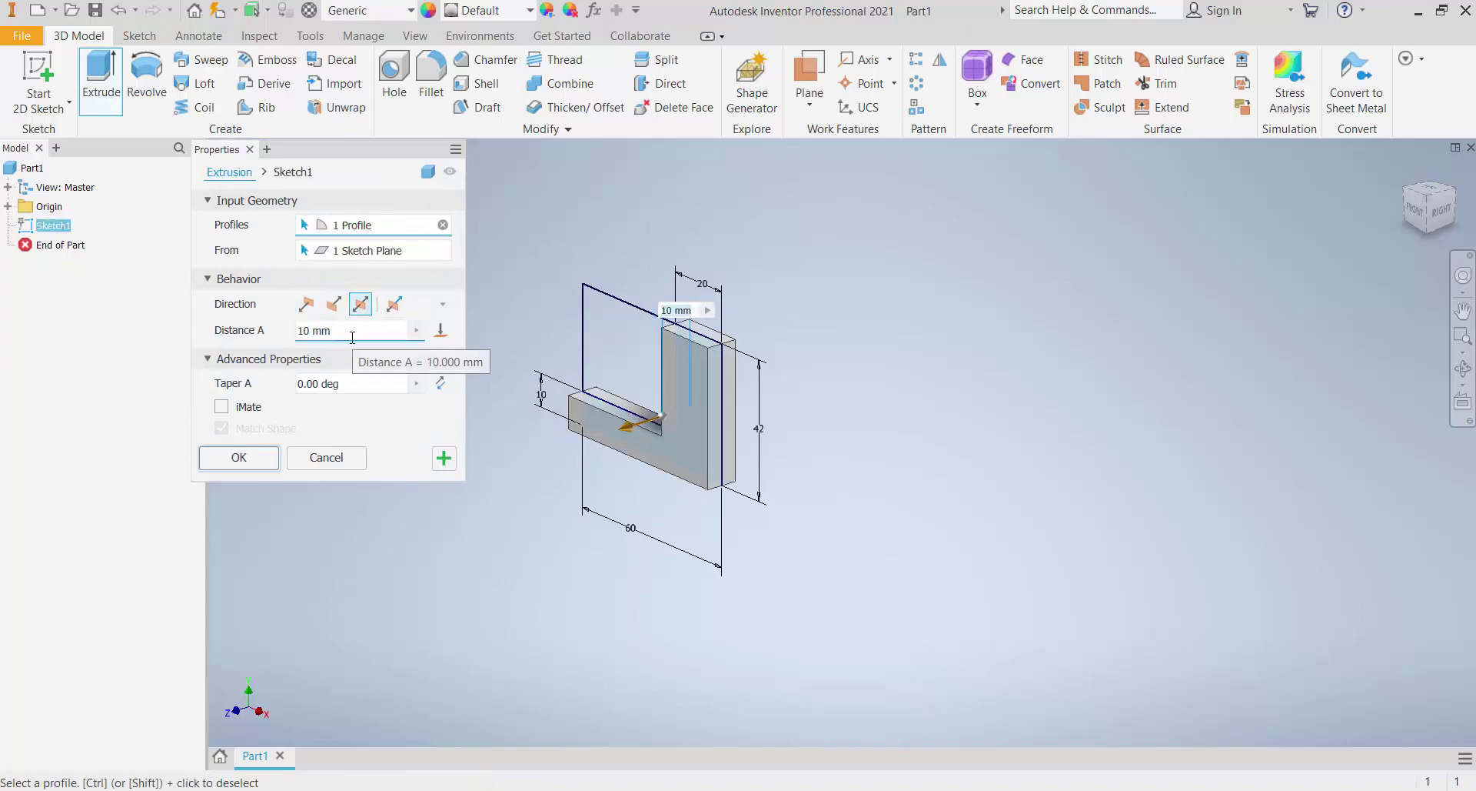
pyautogui.click(352, 336)
pyautogui.write('30')
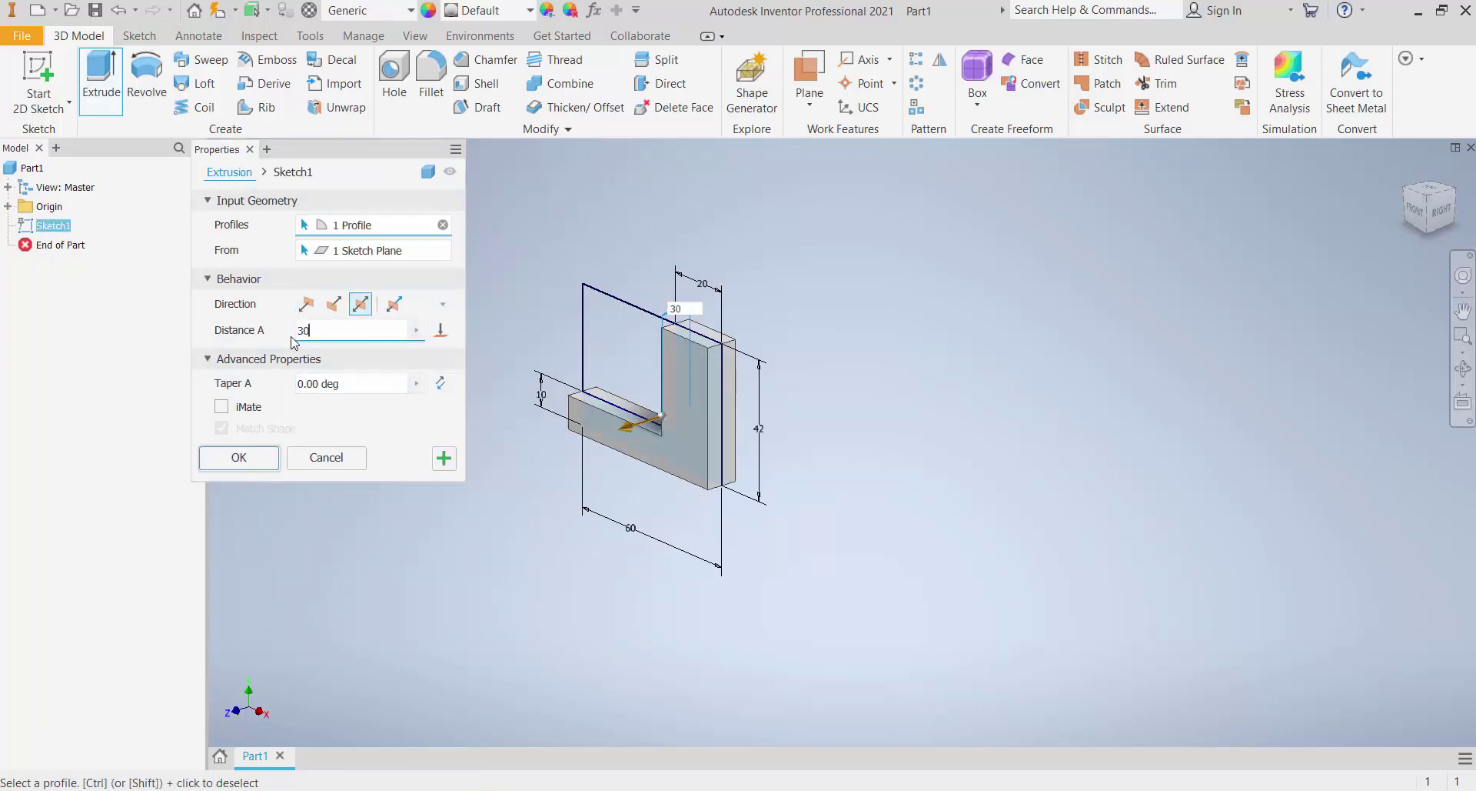
pyautogui.press('Return')
pyautogui.scroll(3, 680, 403)
pyautogui.keyDown('shift'); pyautogui.moveTo(617, 408); pyautogui.dragTo(777, 427, button='middle'); pyautogui.keyUp('shift')
pyautogui.scroll(-3, 550, 464)
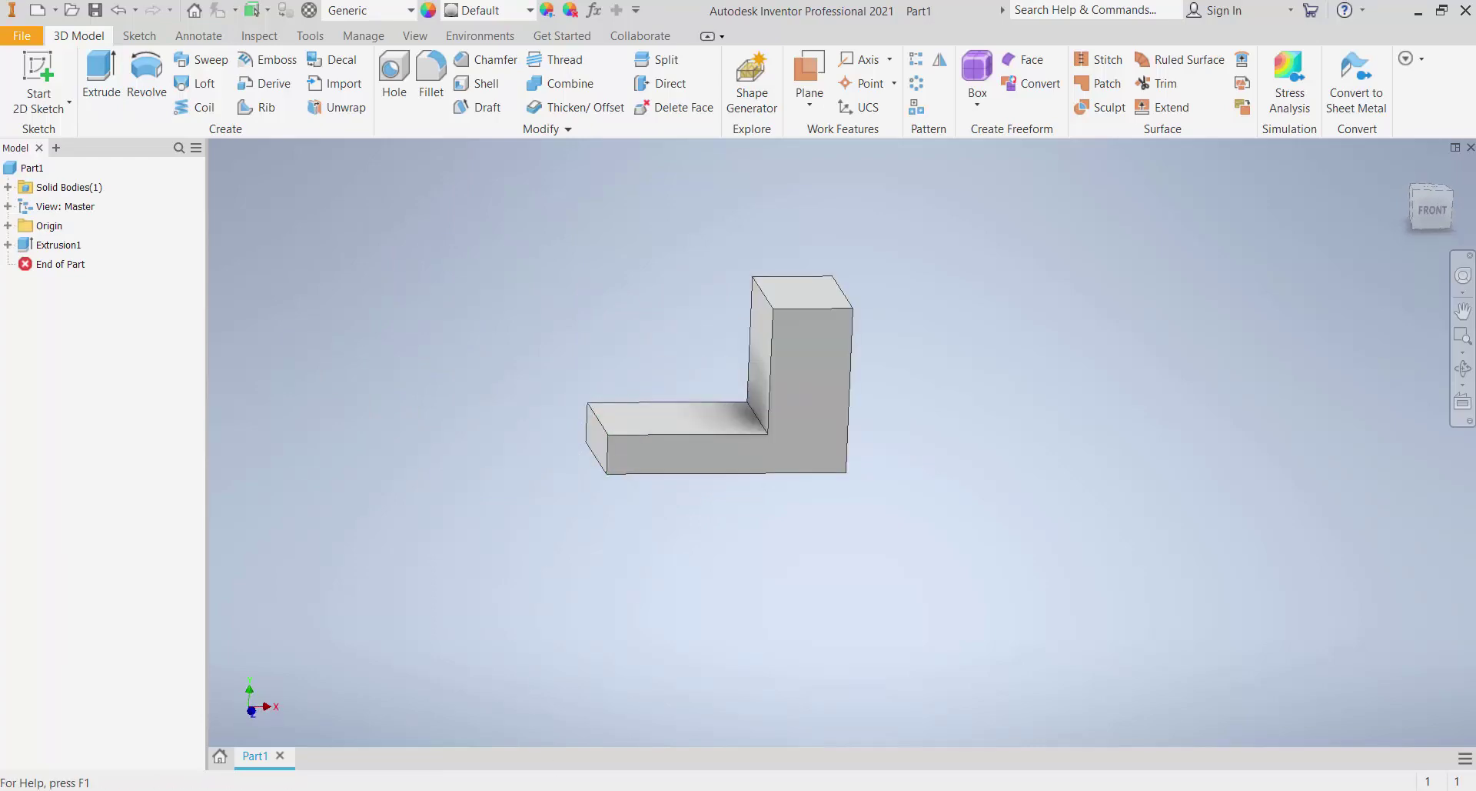
# Following the reference drawing, set up a 5 mm chamfer on the two vertical corner edges at the base's free end
pyautogui.click(582, 789)
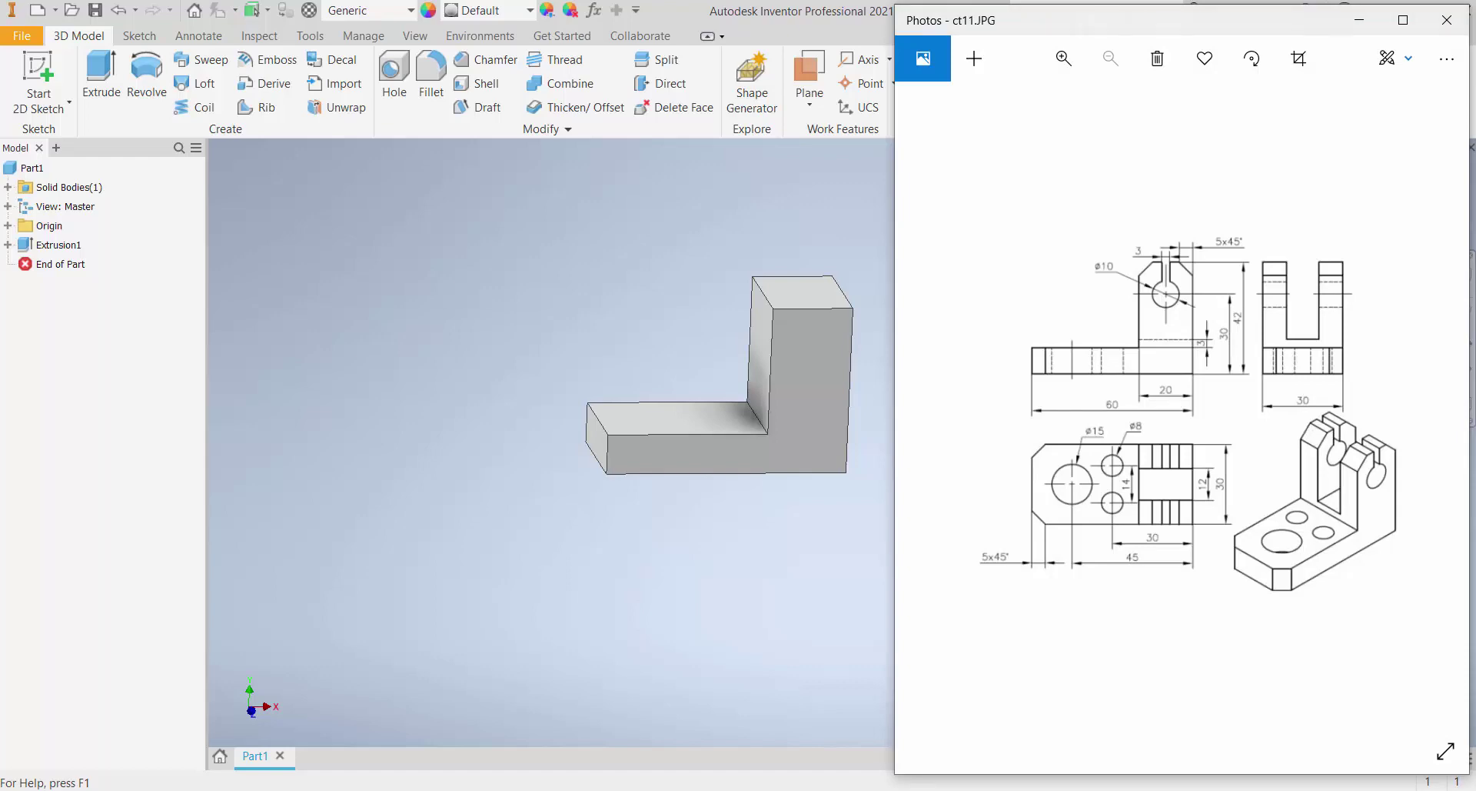
pyautogui.click(569, 787)
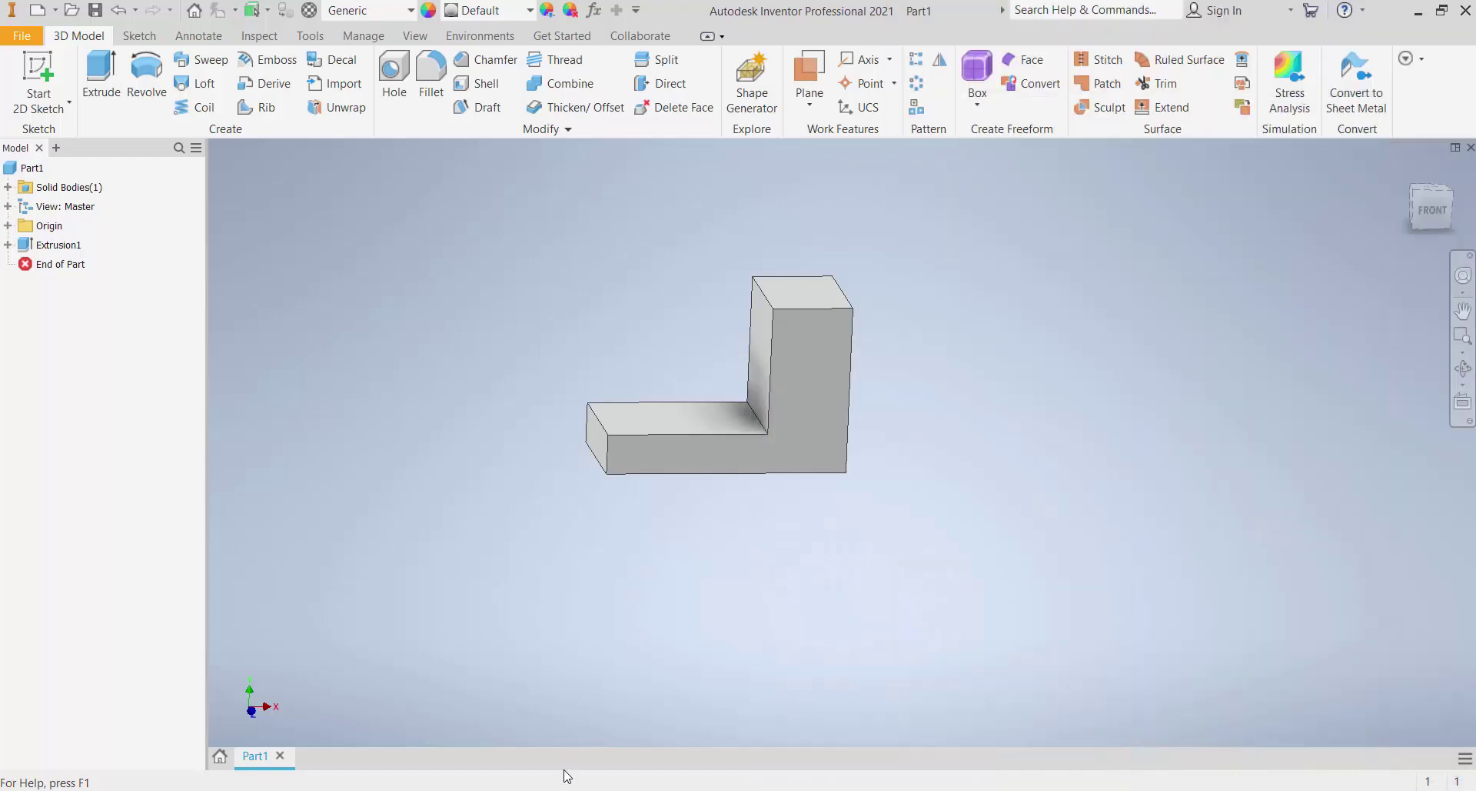
pyautogui.click(460, 63)
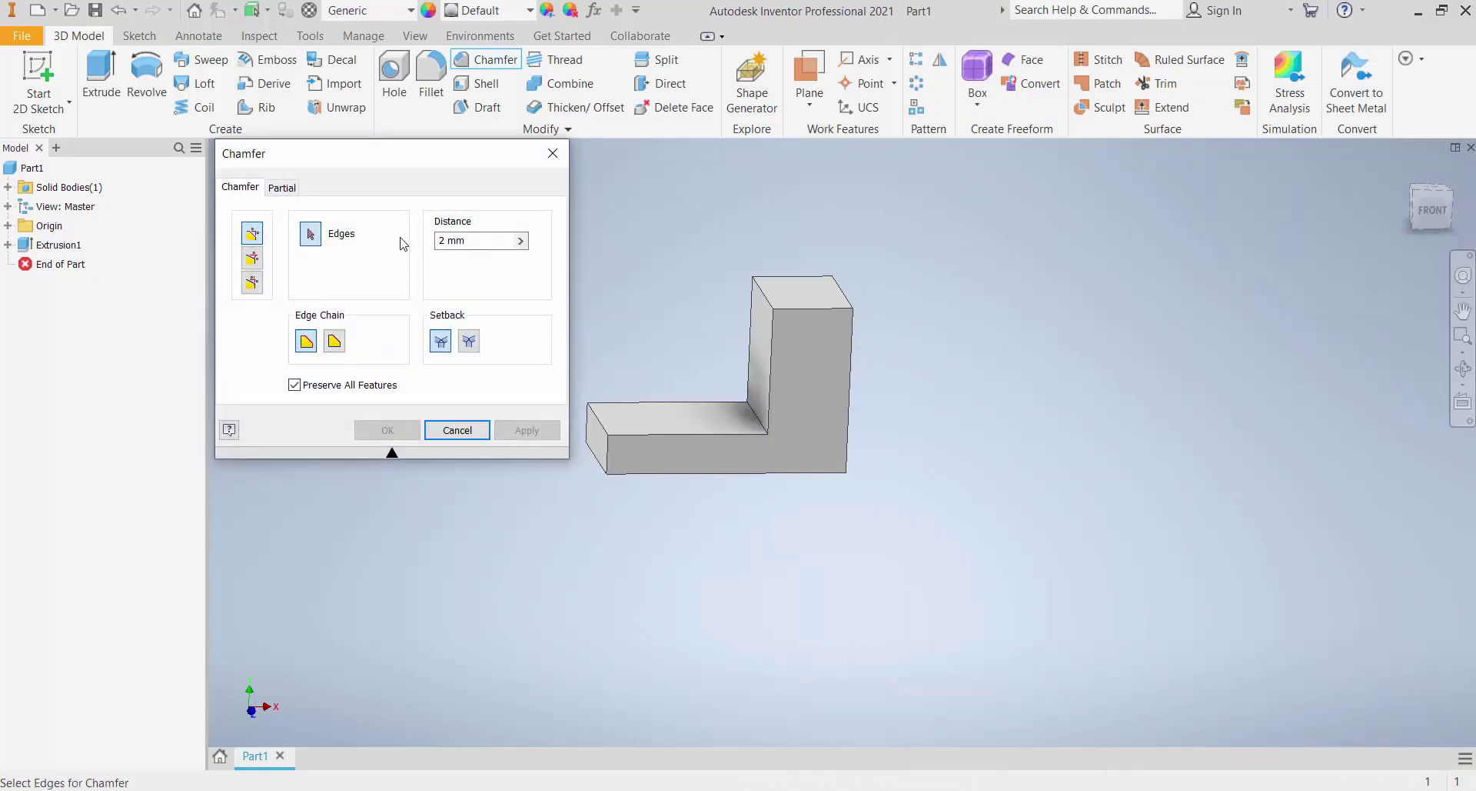
pyautogui.write('5')
pyautogui.click(608, 450)
pyautogui.keyDown('shift'); pyautogui.moveTo(641, 415); pyautogui.dragTo(658, 480, button='middle'); pyautogui.keyUp('shift')
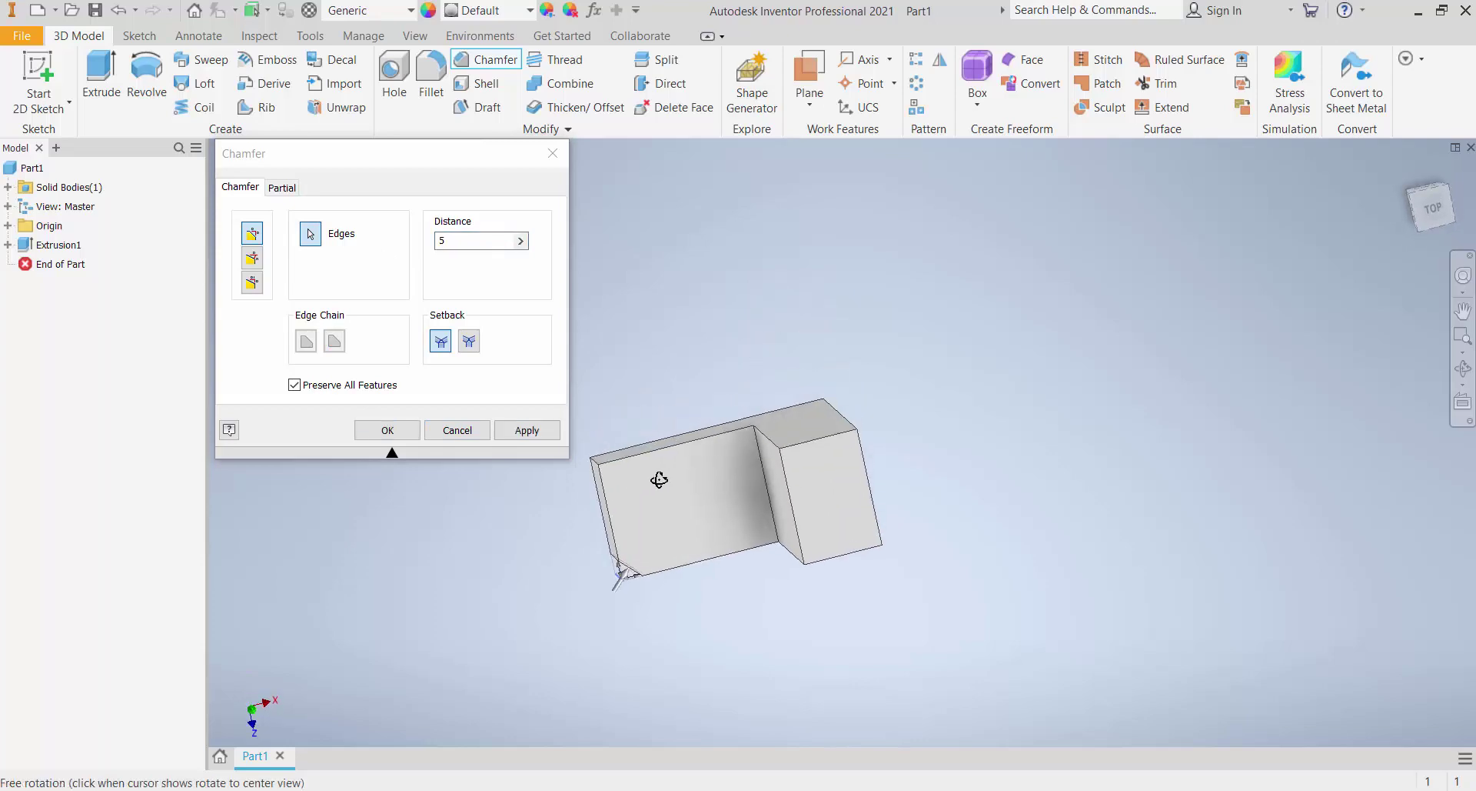
pyautogui.scroll(-5, 584, 462)
pyautogui.click(616, 421)
pyautogui.scroll(3, 631, 399)
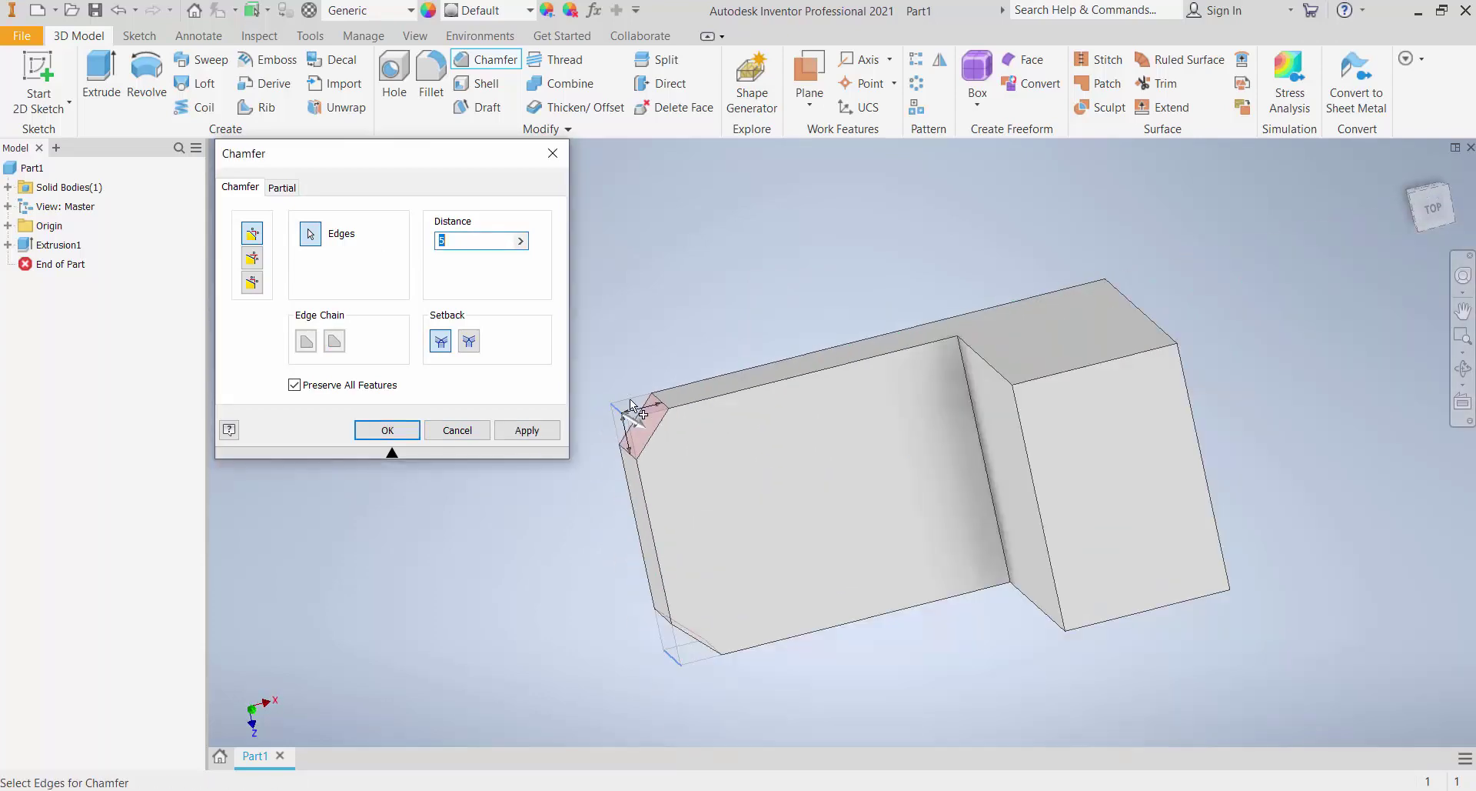
# Add the upright's two long top edges to the 5 mm chamfer and apply it
pyautogui.click(1026, 453)
pyautogui.click(1192, 423)
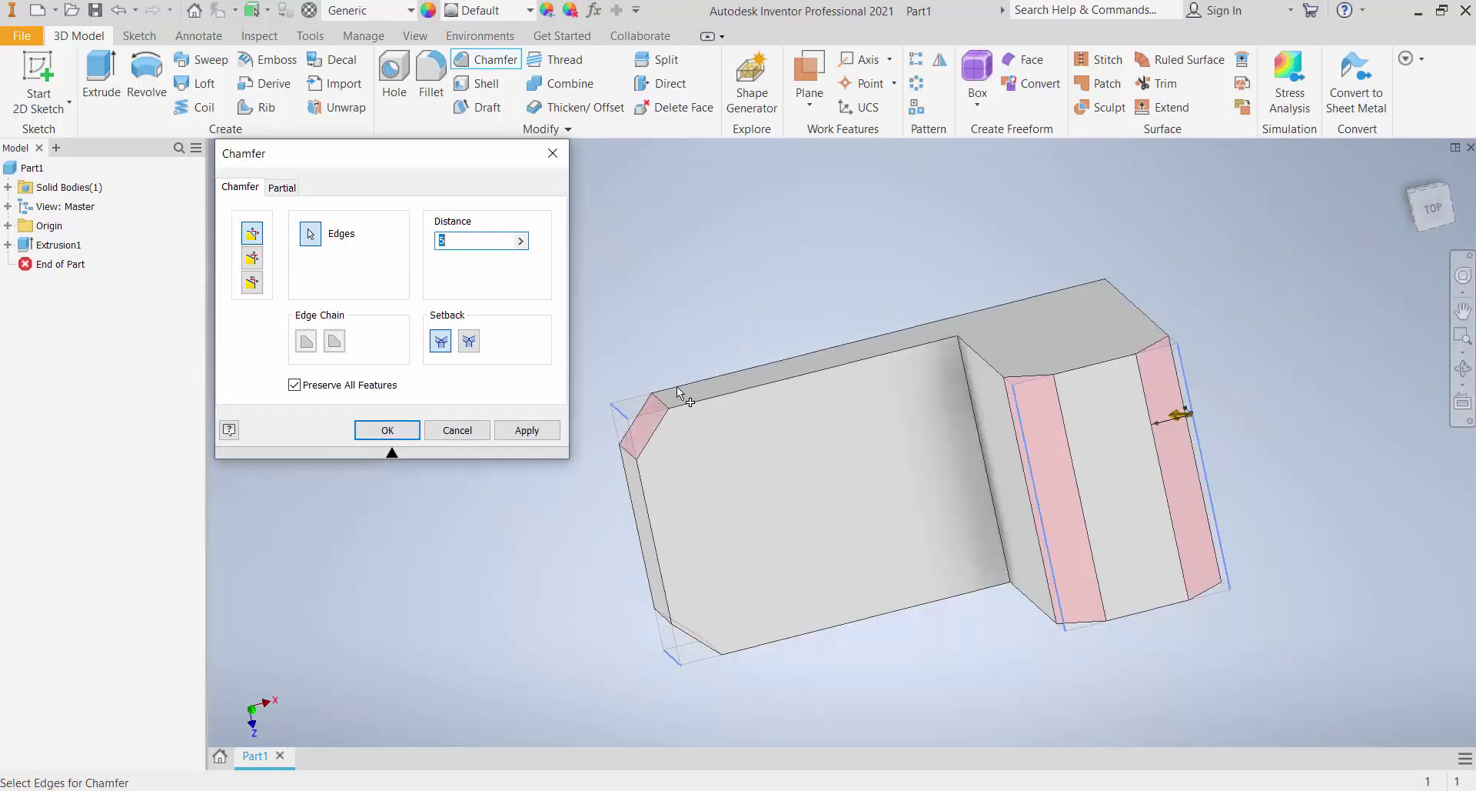
pyautogui.click(527, 430)
pyautogui.click(553, 153)
pyautogui.scroll(5, 564, 454)
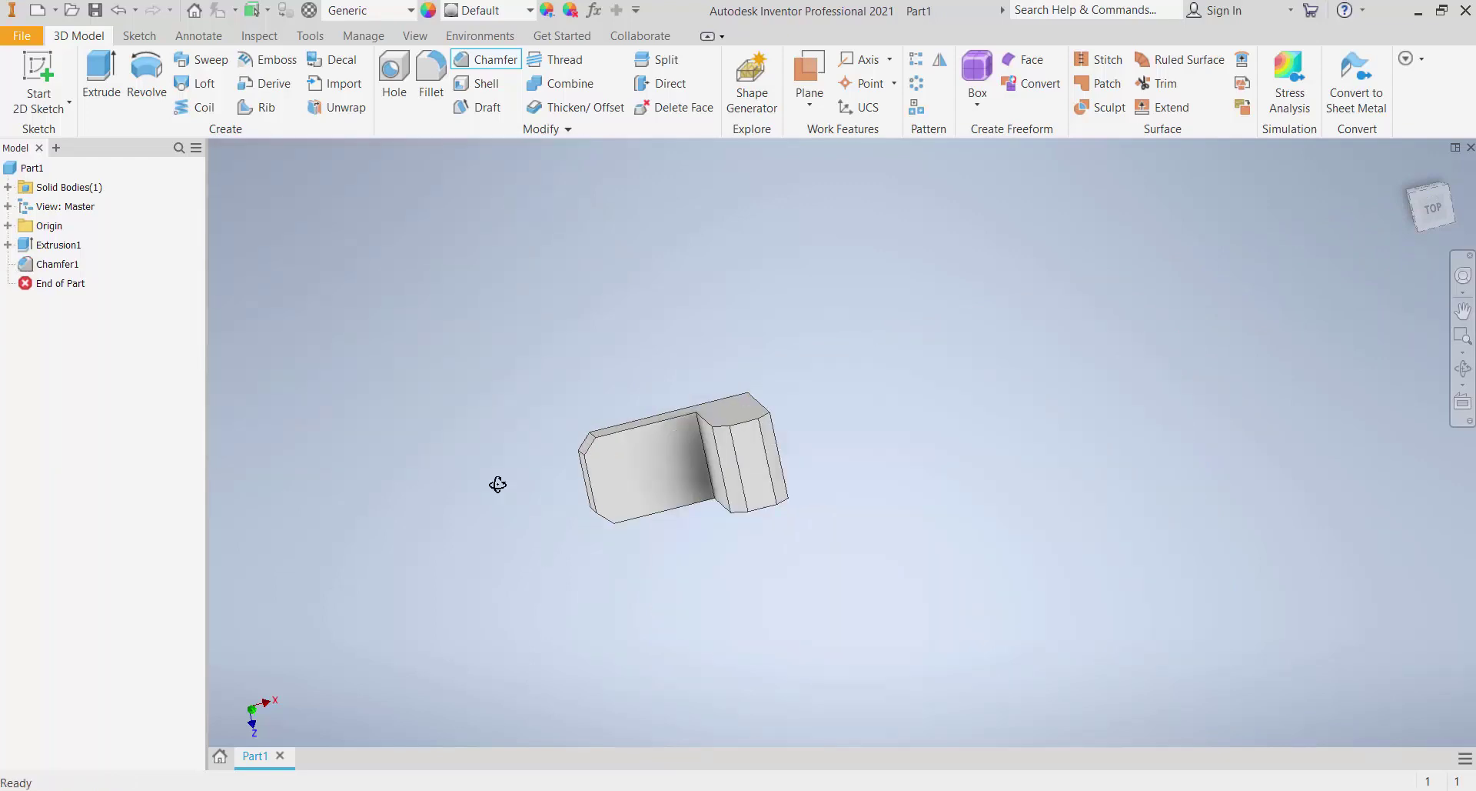
pyautogui.keyDown('shift'); pyautogui.moveTo(497, 484); pyautogui.dragTo(501, 436, button='middle'); pyautogui.keyUp('shift')
# After consulting the reference drawing, start a sketch on the base's top face and project that face's edges
pyautogui.click(608, 789)
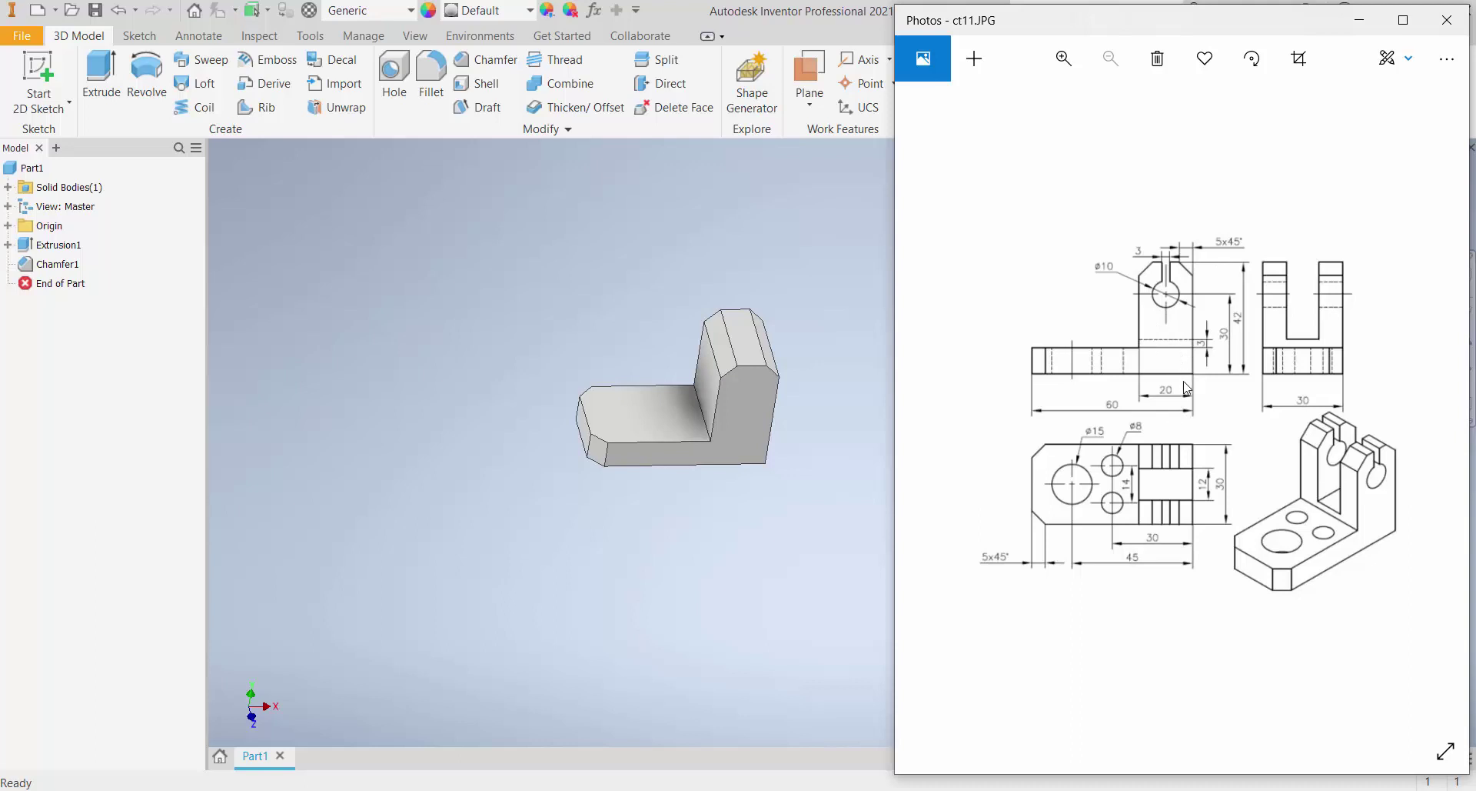
pyautogui.click(654, 422)
pyautogui.click(104, 78)
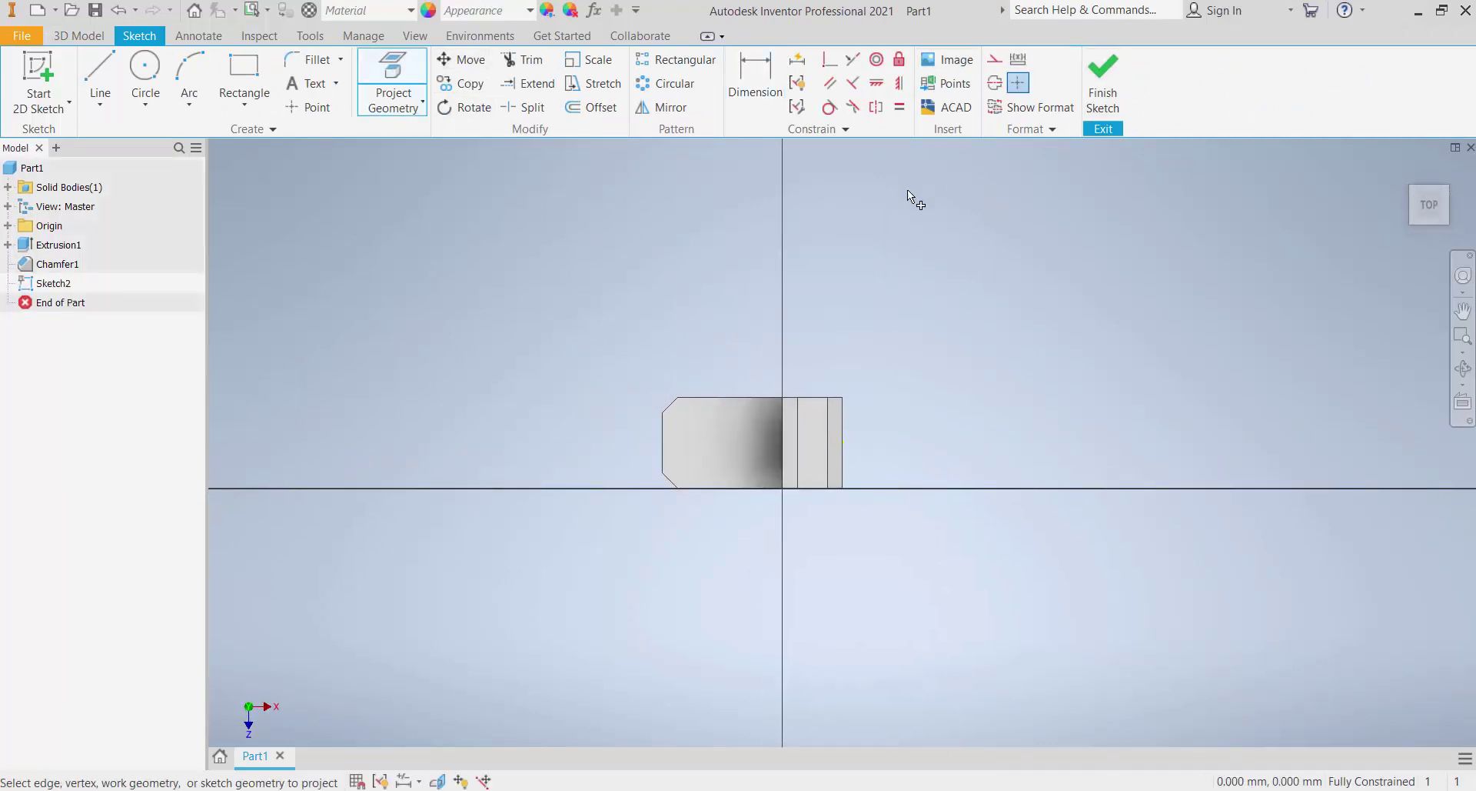
pyautogui.click(723, 461)
# Draw a horizontal construction line from the midpoint of the base's end edge to beyond the upright
pyautogui.click(100, 77)
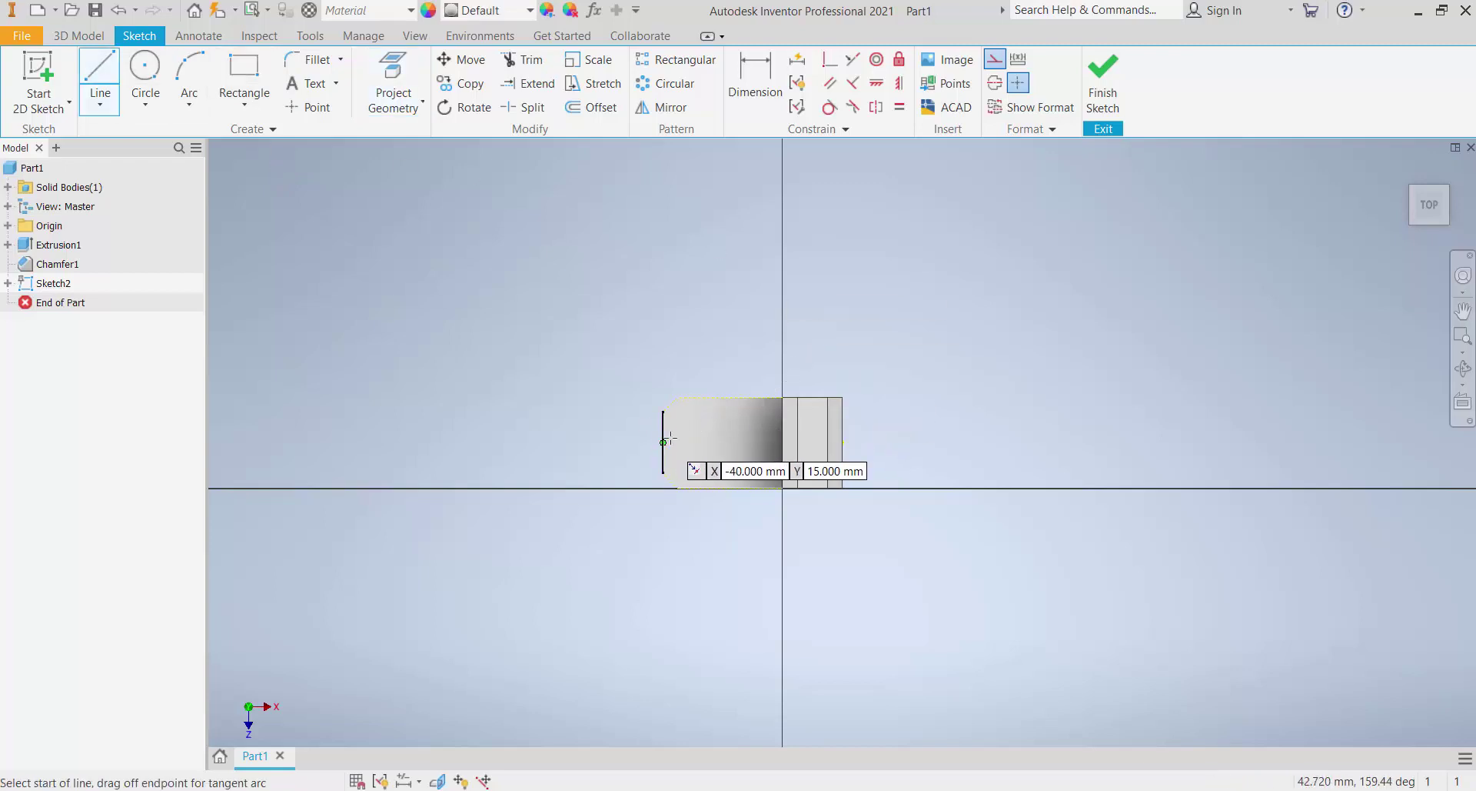
pyautogui.click(663, 443)
pyautogui.click(926, 442)
pyautogui.click(756, 85)
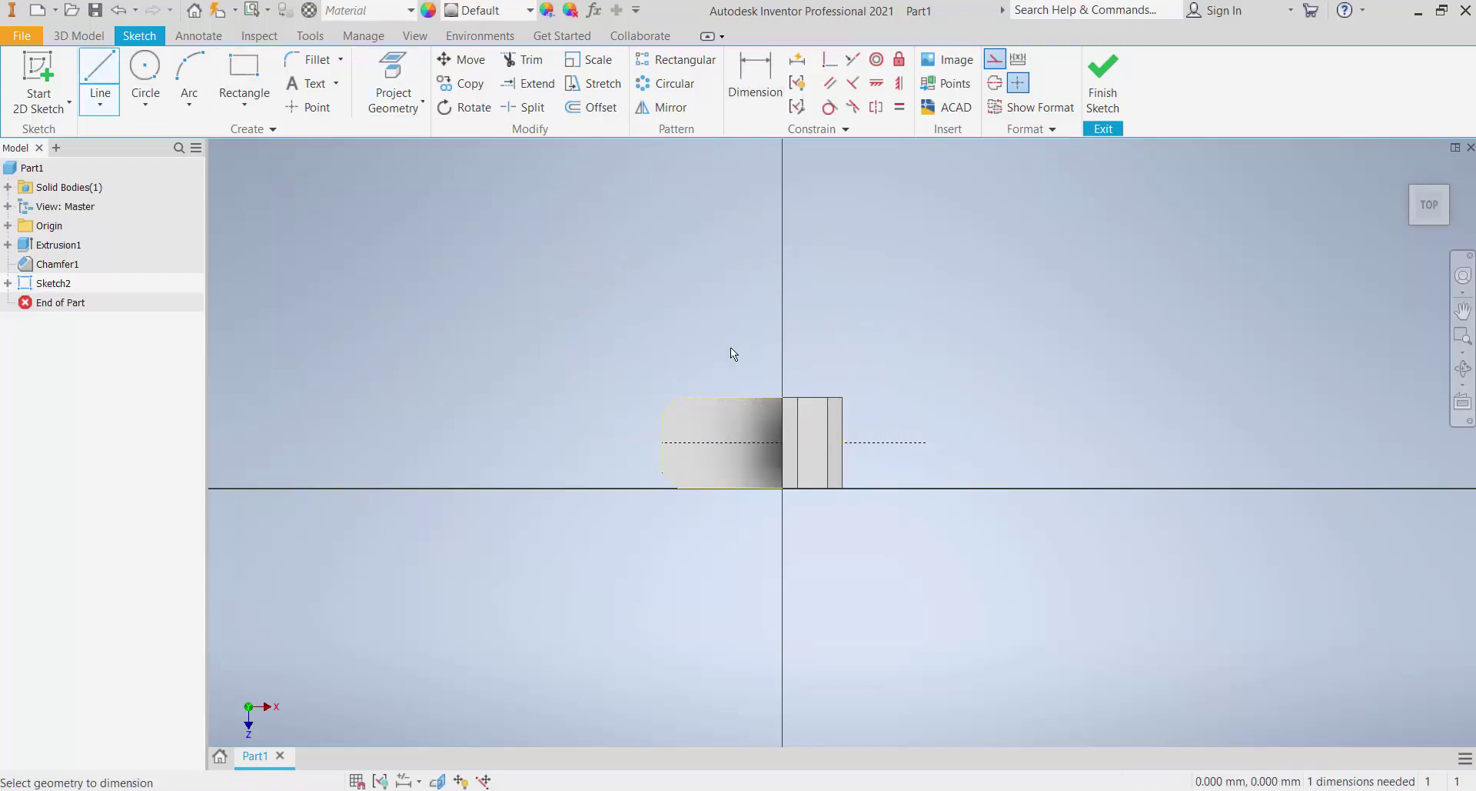
# Draw a 15 mm diameter circle centred on the horizontal construction line near the base's free end
pyautogui.click(145, 77)
pyautogui.scroll(-3, 698, 435)
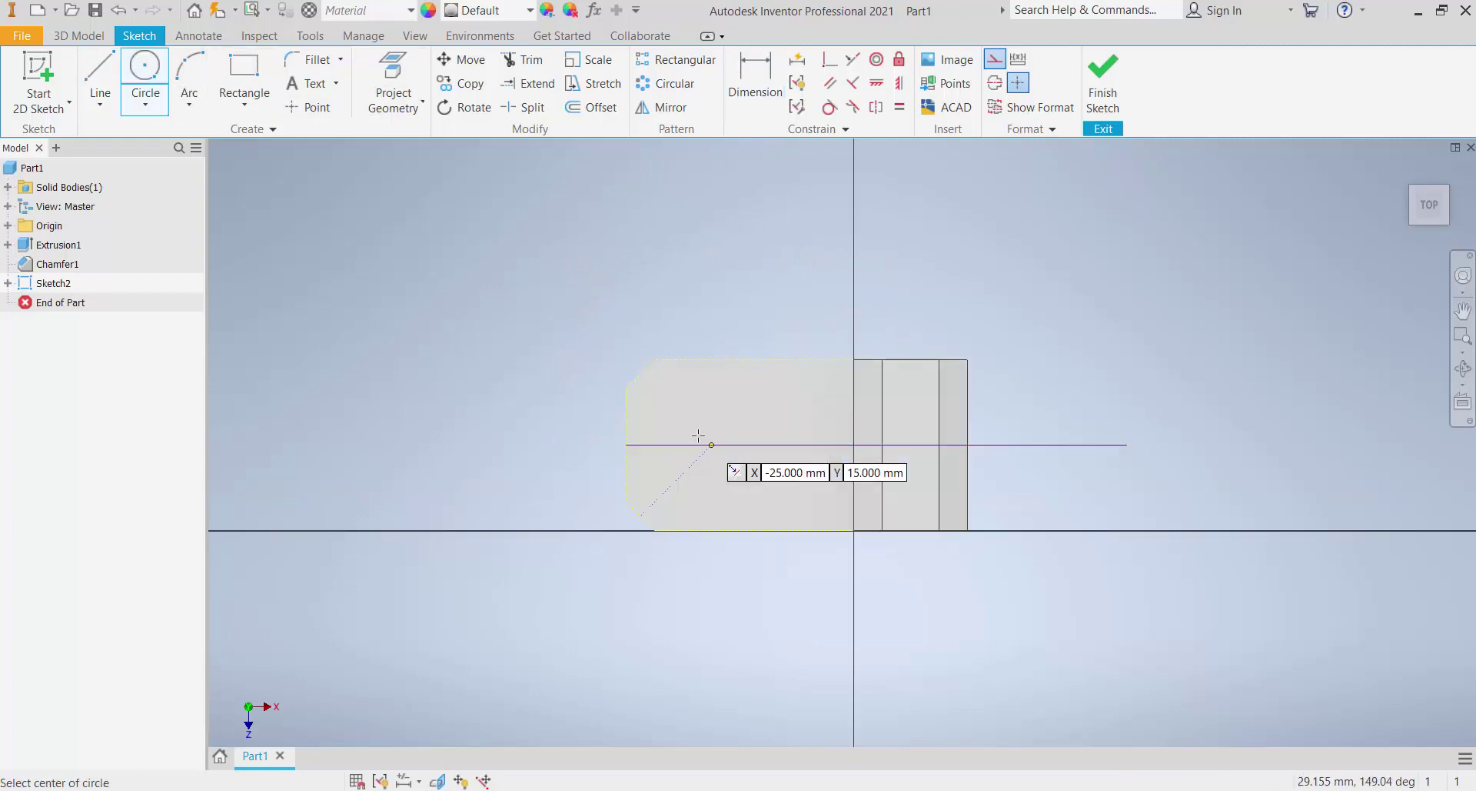
pyautogui.click(699, 437)
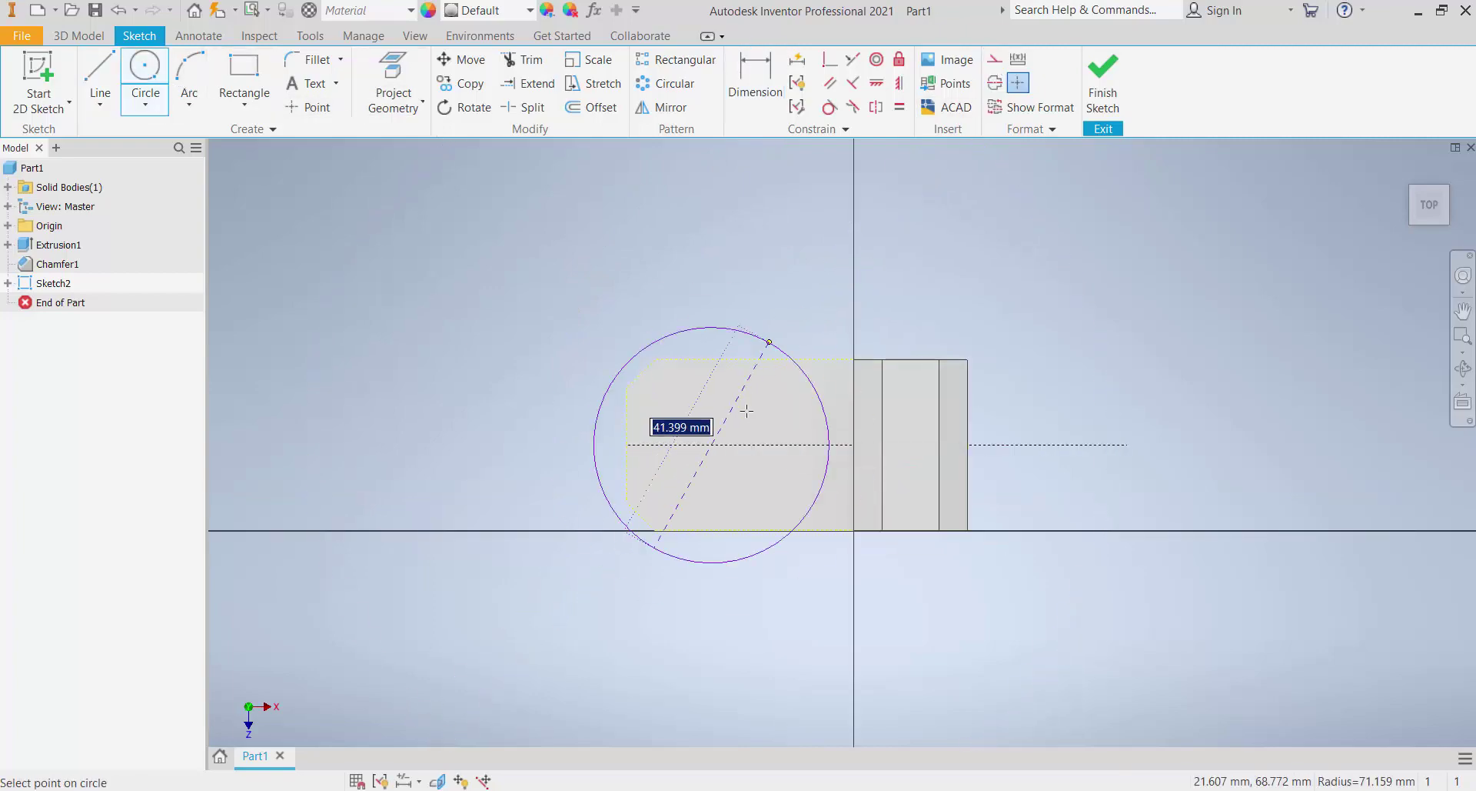
pyautogui.write('15')
pyautogui.press('Return')
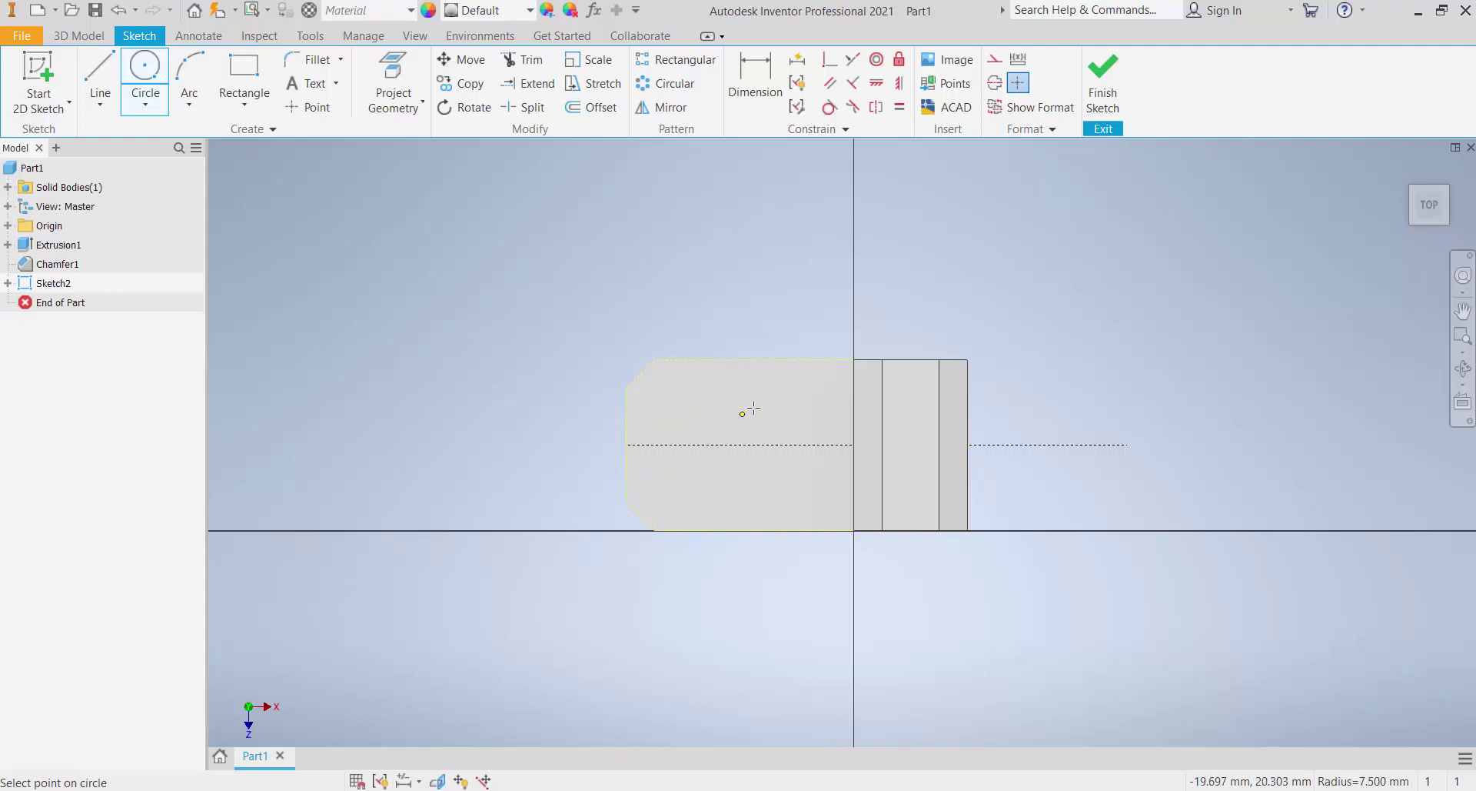
# Dimension the 15 mm circle's centre 45 mm from the upright's outer edge
pyautogui.click(755, 76)
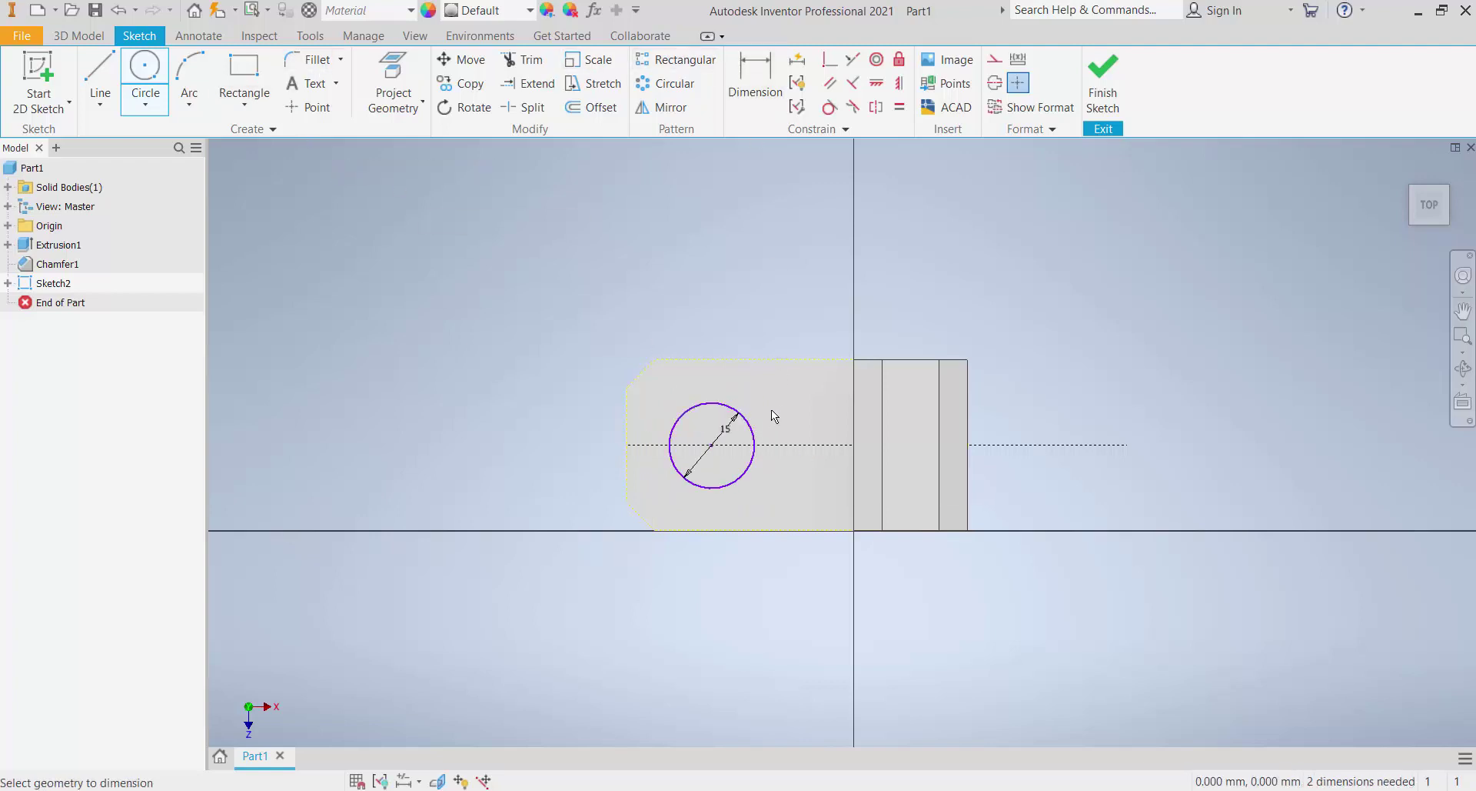
pyautogui.click(750, 426)
pyautogui.click(968, 415)
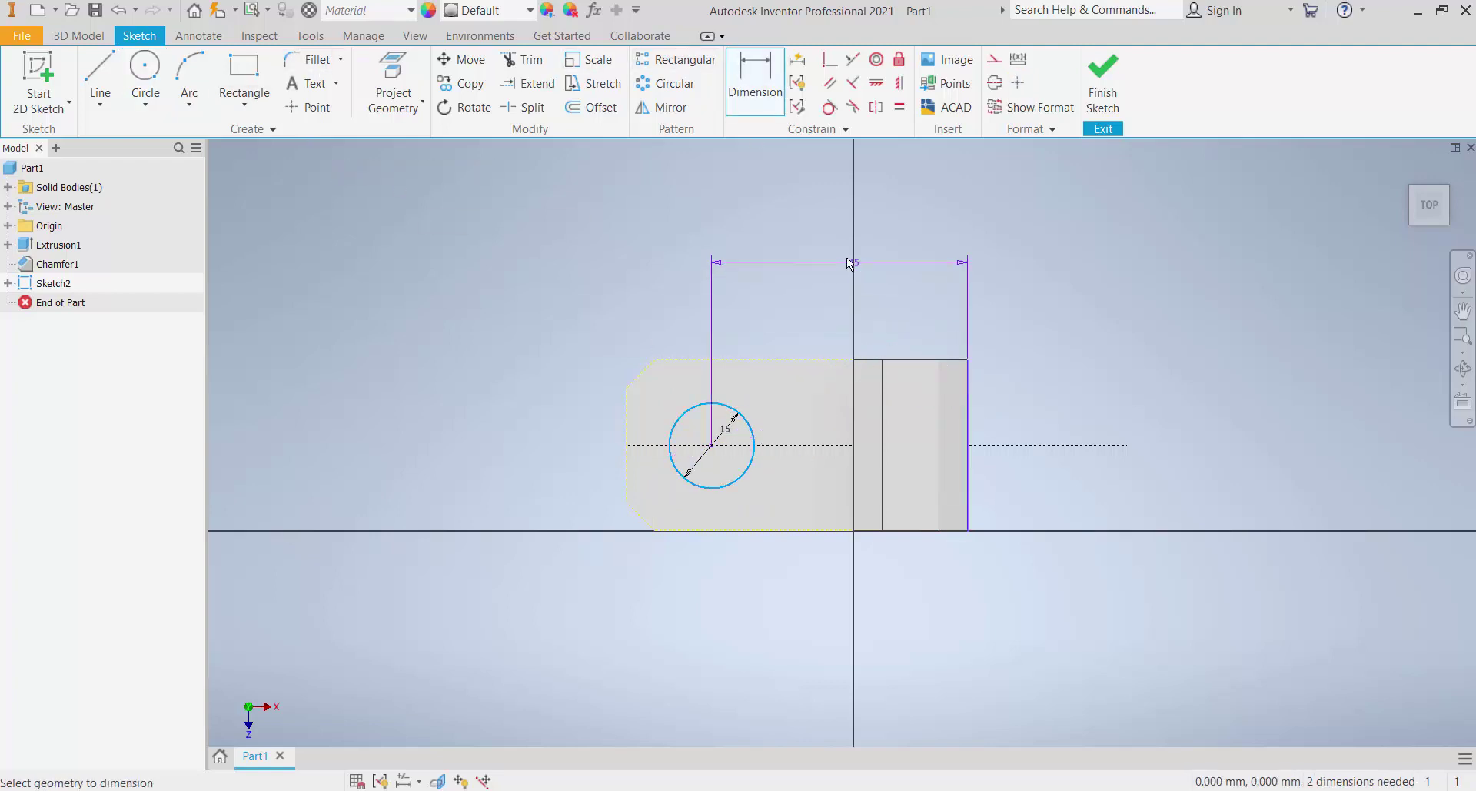
pyautogui.click(849, 259)
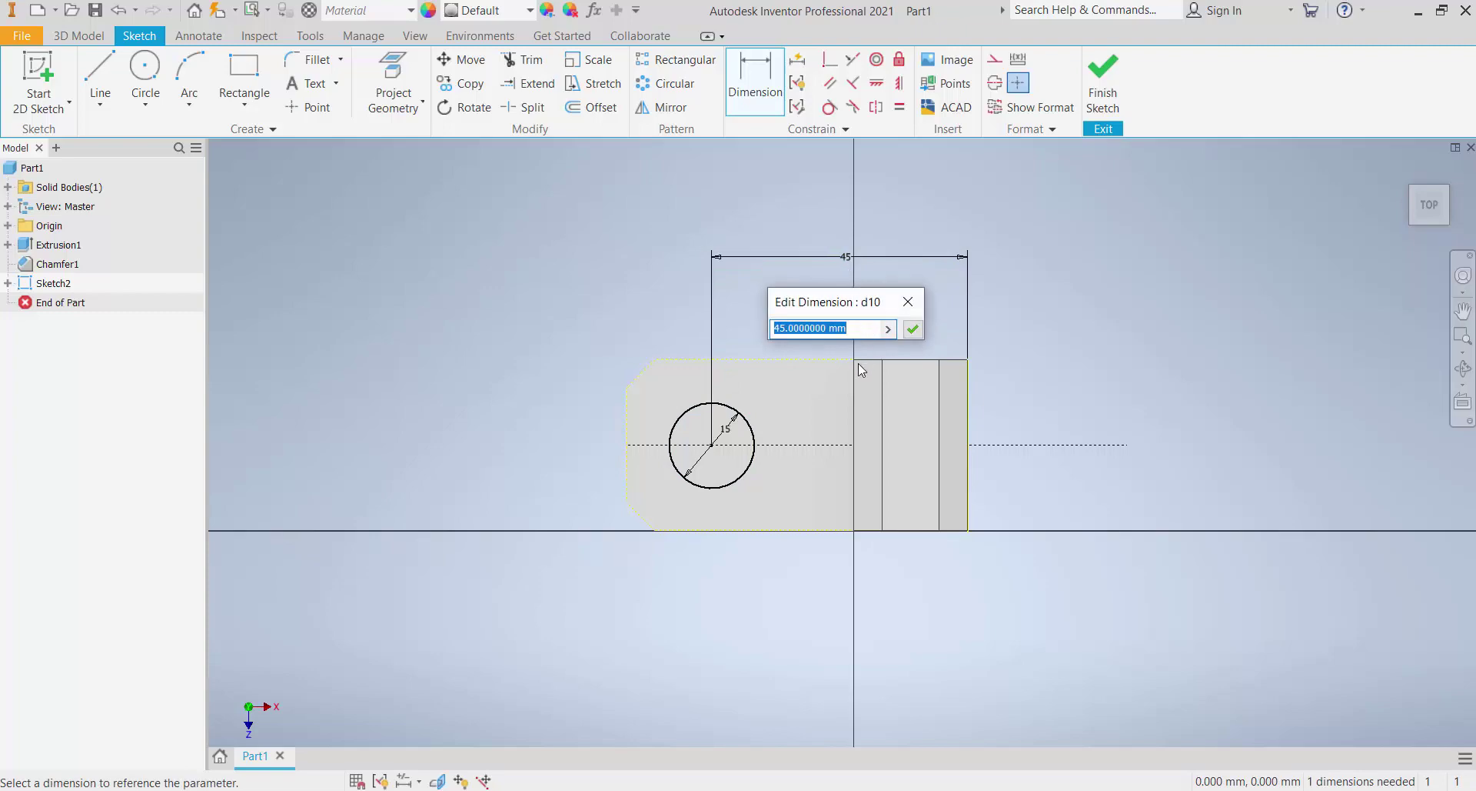
pyautogui.write('45')
pyautogui.press('Return')
# After consulting the reference drawing, draw a vertical construction line about 44 mm long across the base, between the circle and the upright
pyautogui.click(612, 790)
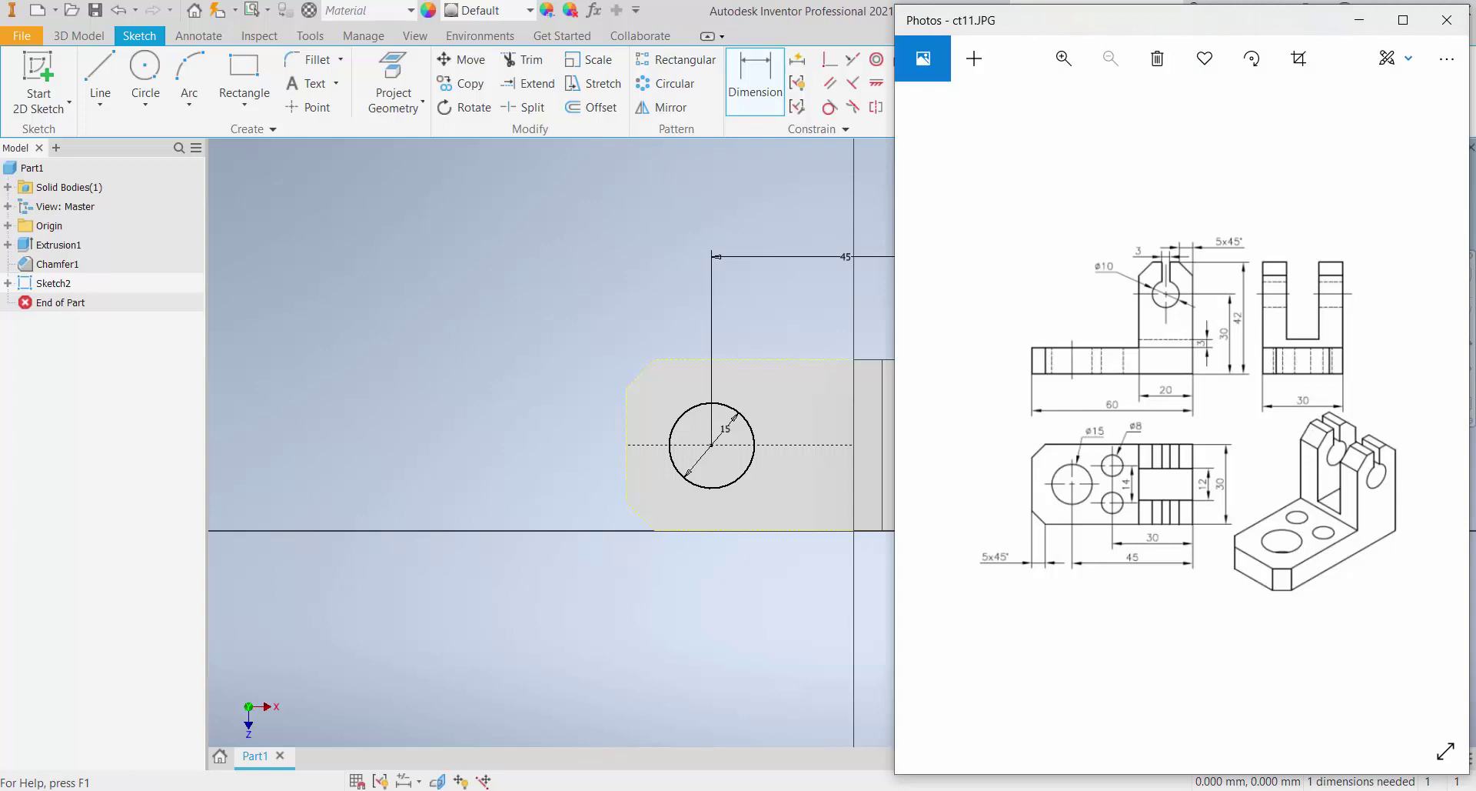
pyautogui.click(611, 789)
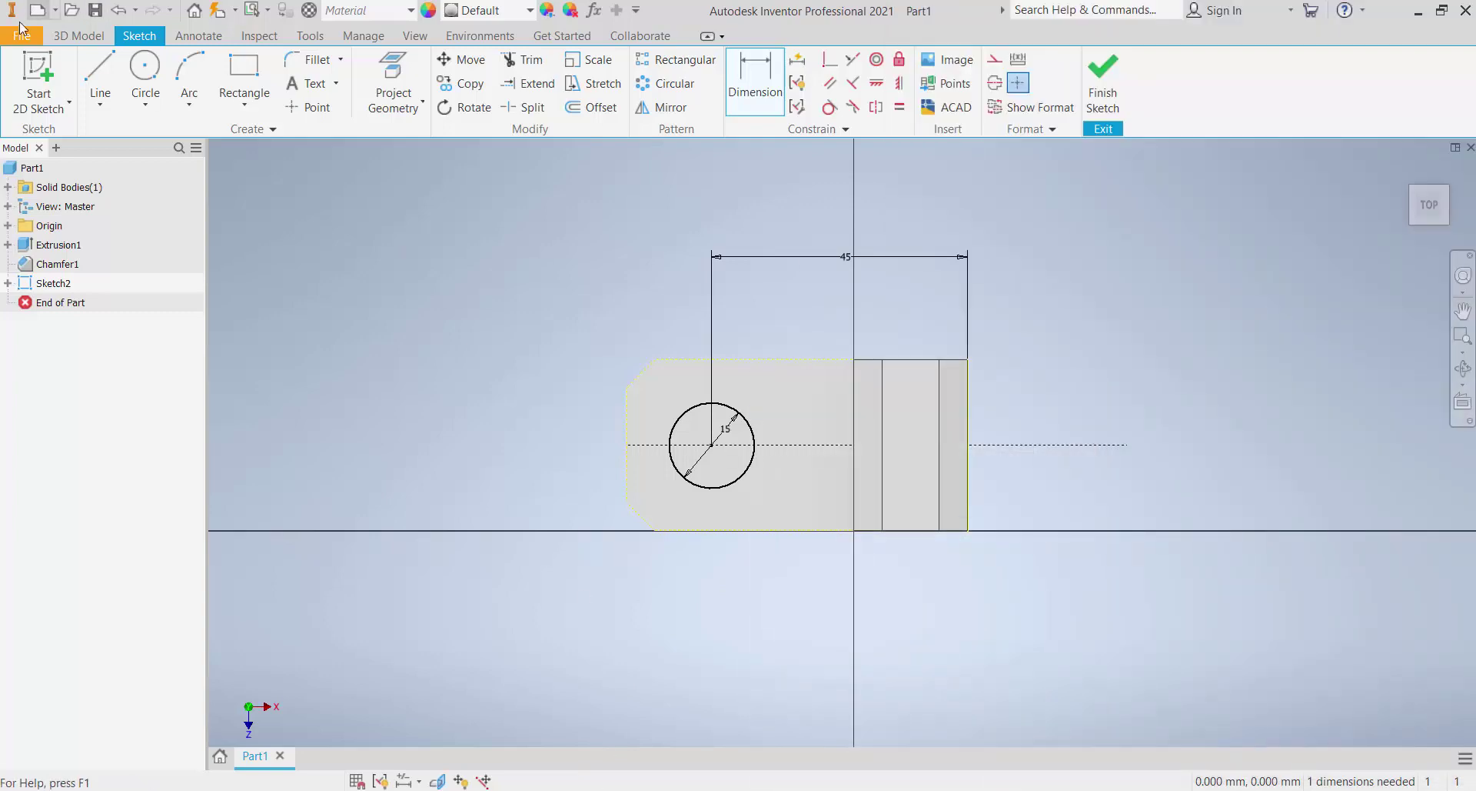
pyautogui.click(98, 84)
pyautogui.click(995, 60)
pyautogui.click(803, 342)
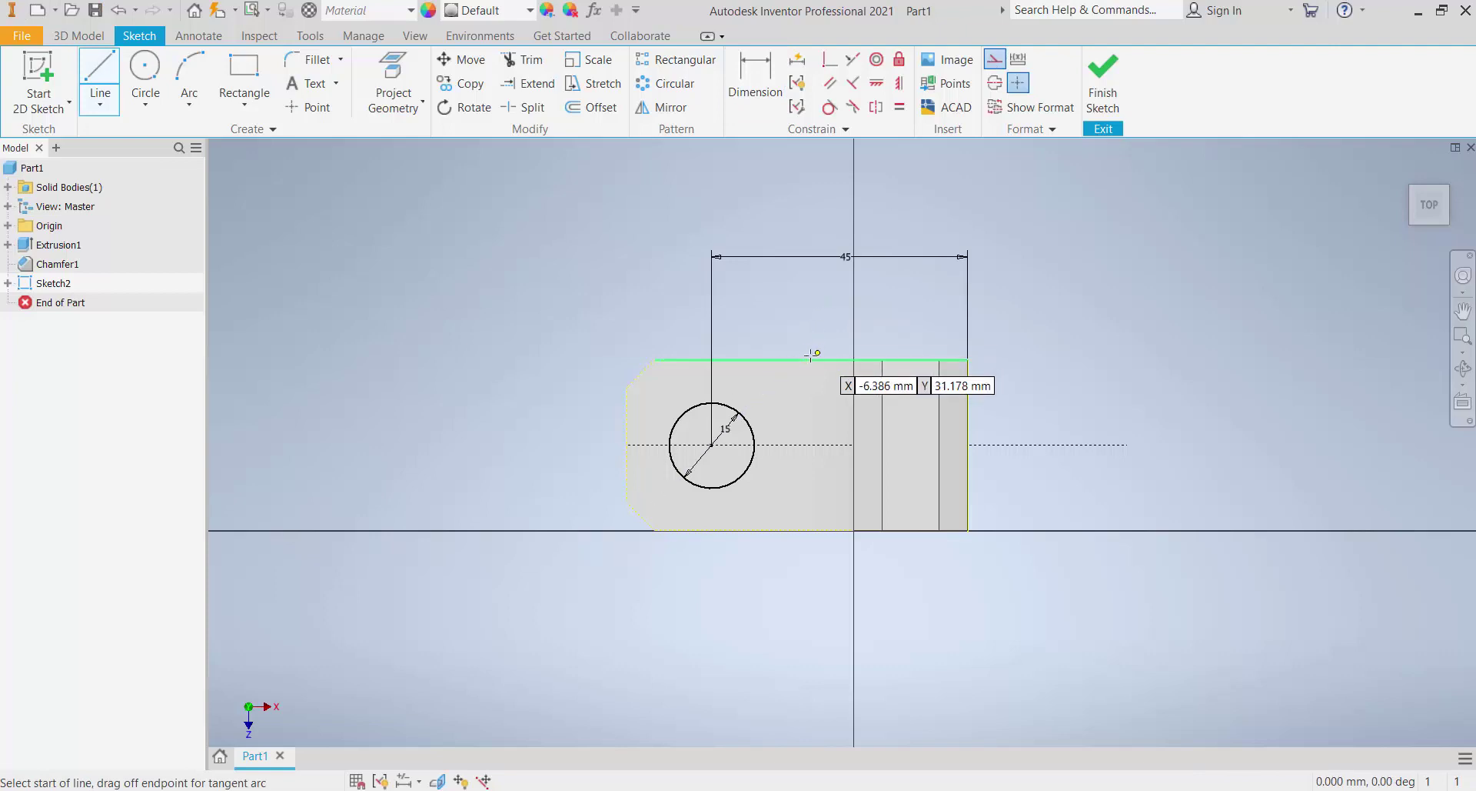
pyautogui.click(809, 567)
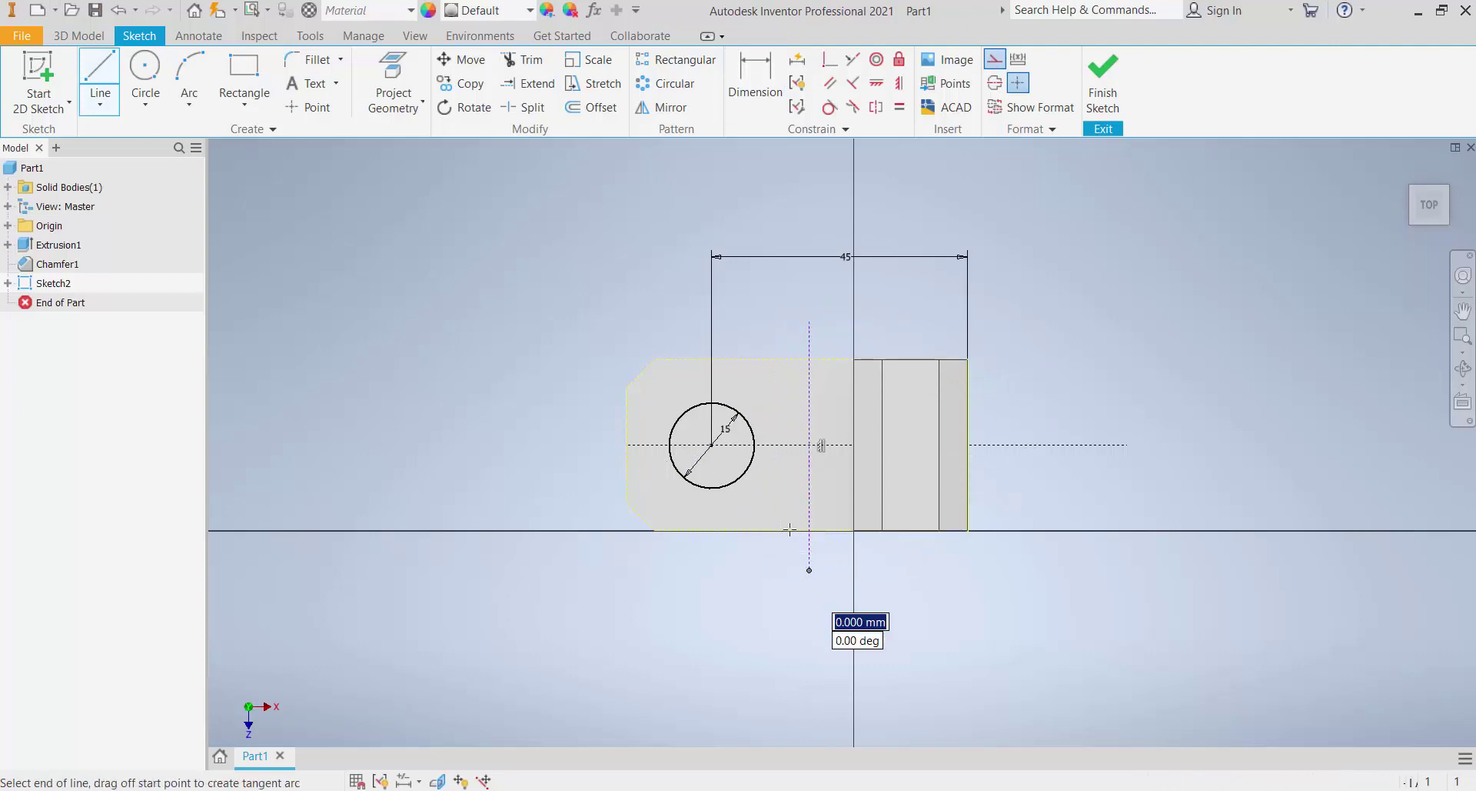
# Dimension the vertical construction line 30 mm from the upright's outer edge
pyautogui.click(772, 111)
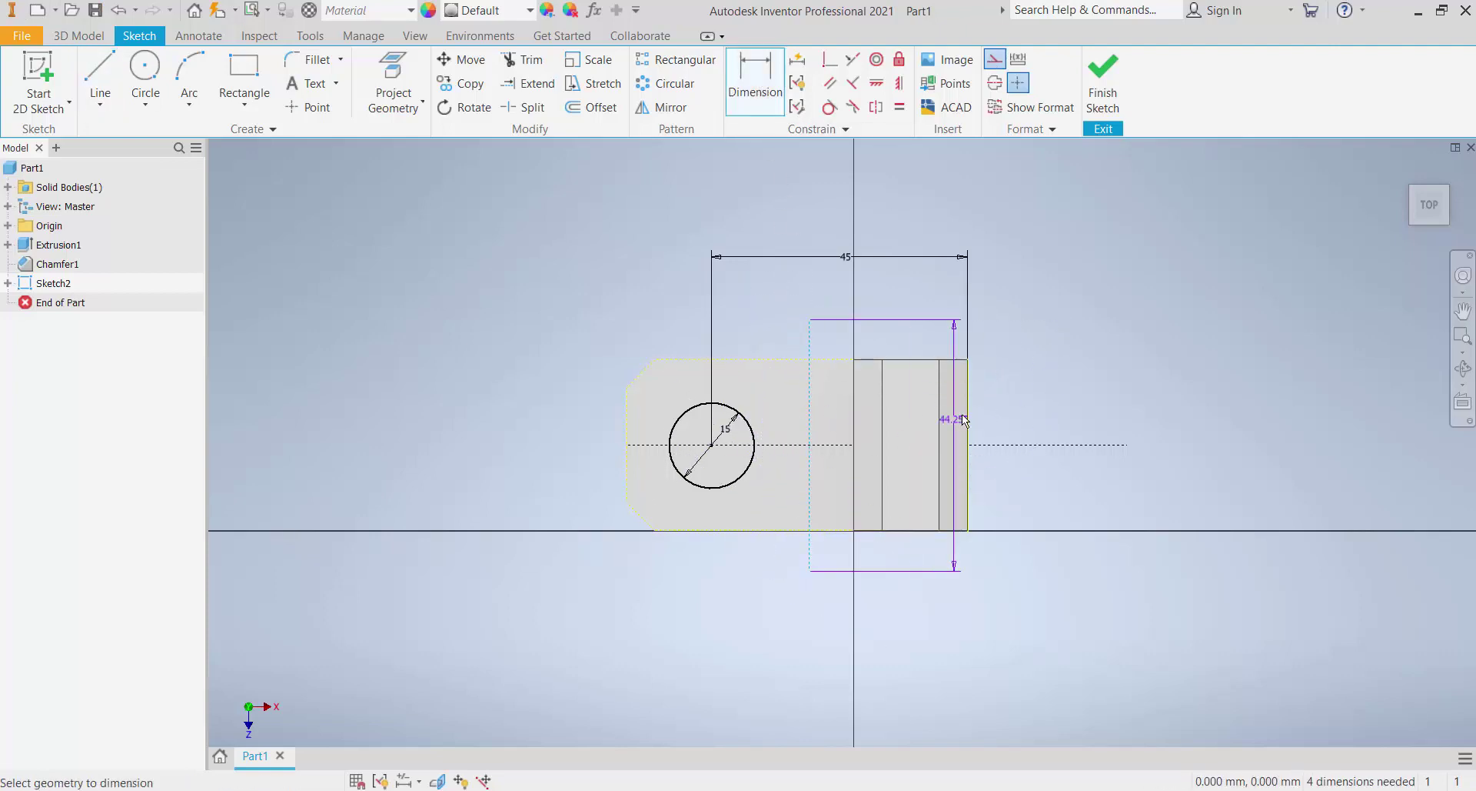
pyautogui.click(948, 504)
pyautogui.click(809, 538)
pyautogui.click(908, 607)
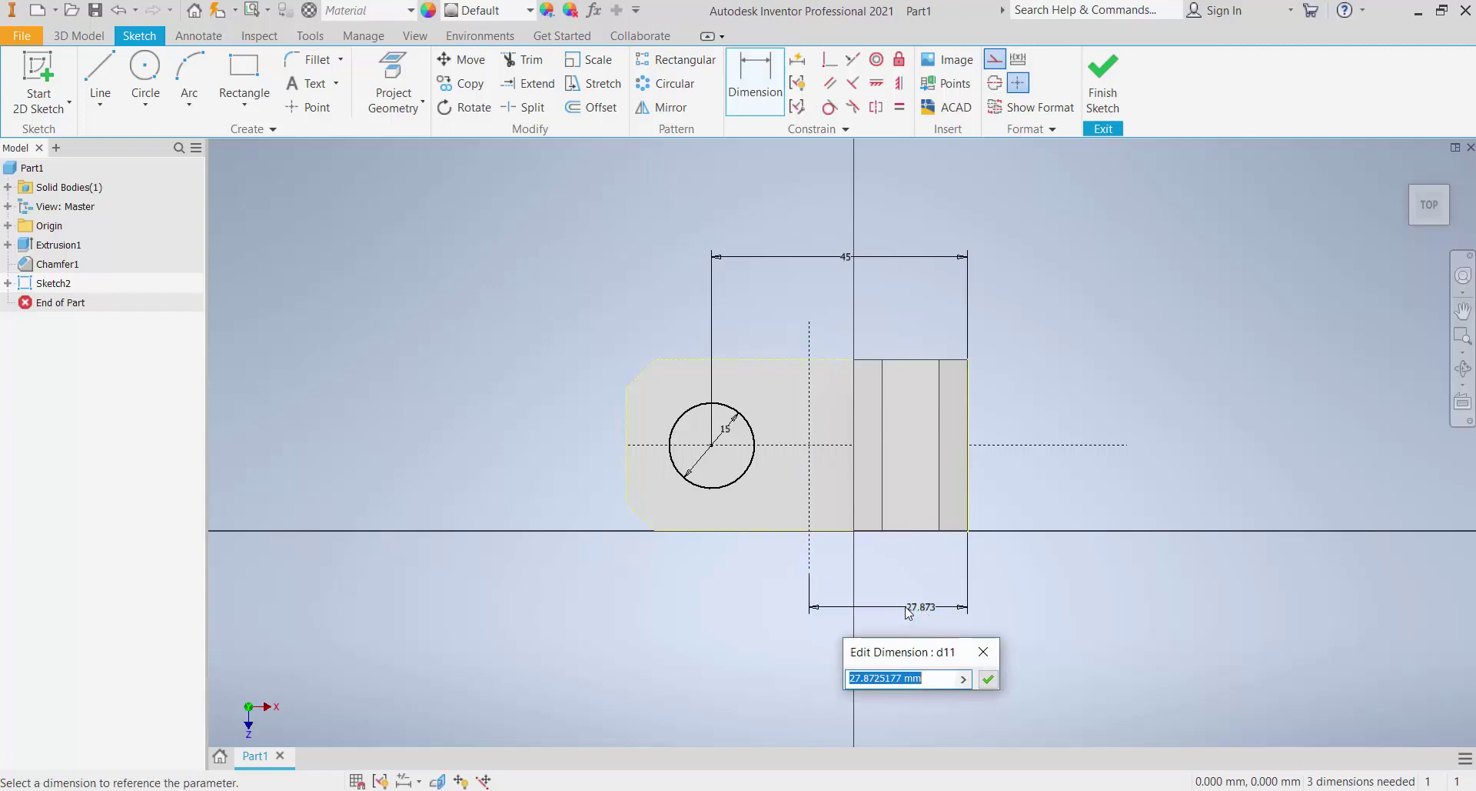
pyautogui.write('30')
pyautogui.press('Return')
# Draw two 8 mm diameter circles centred on the vertical construction line, one on each side of the horizontal centreline
pyautogui.click(145, 73)
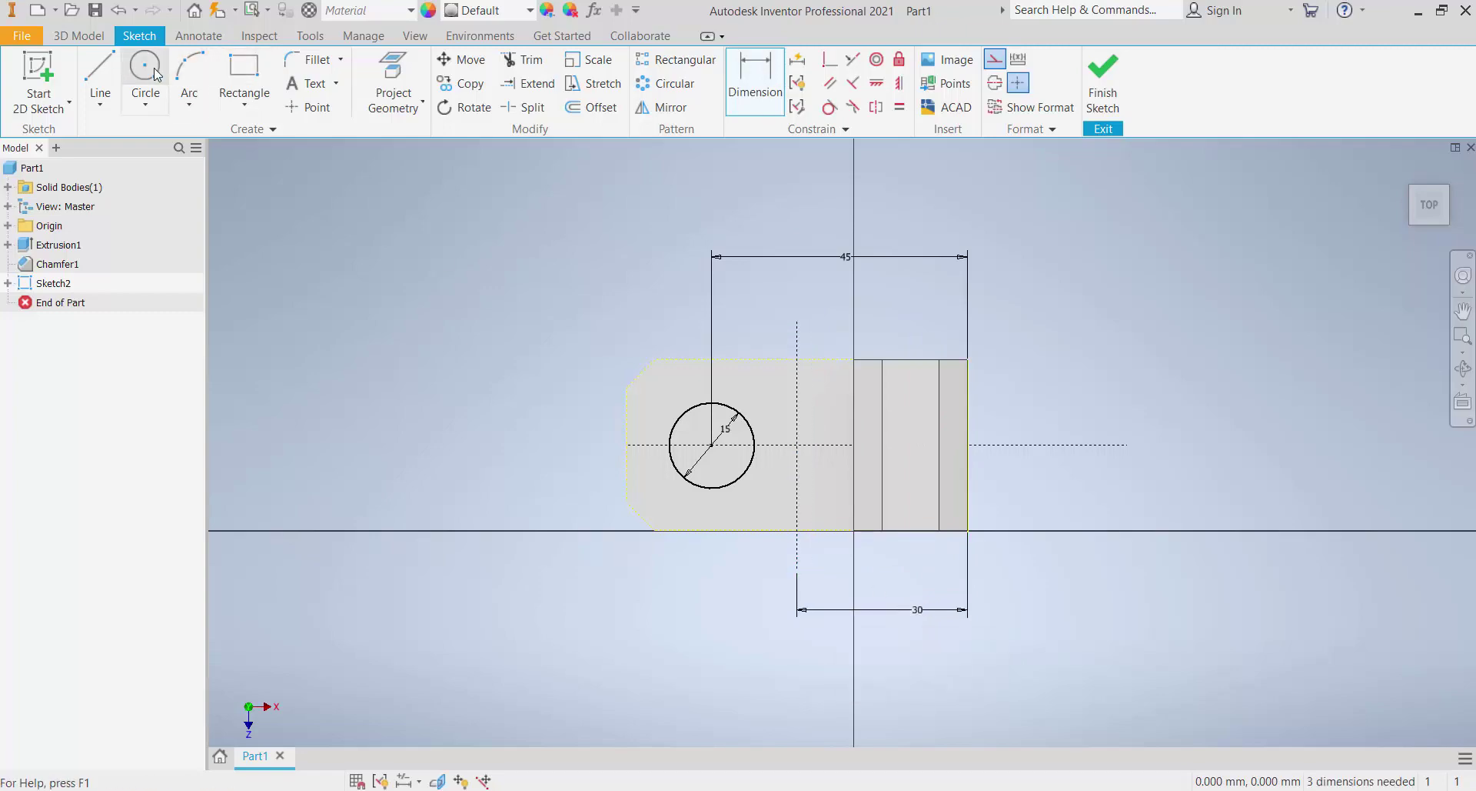
pyautogui.scroll(5, 800, 384)
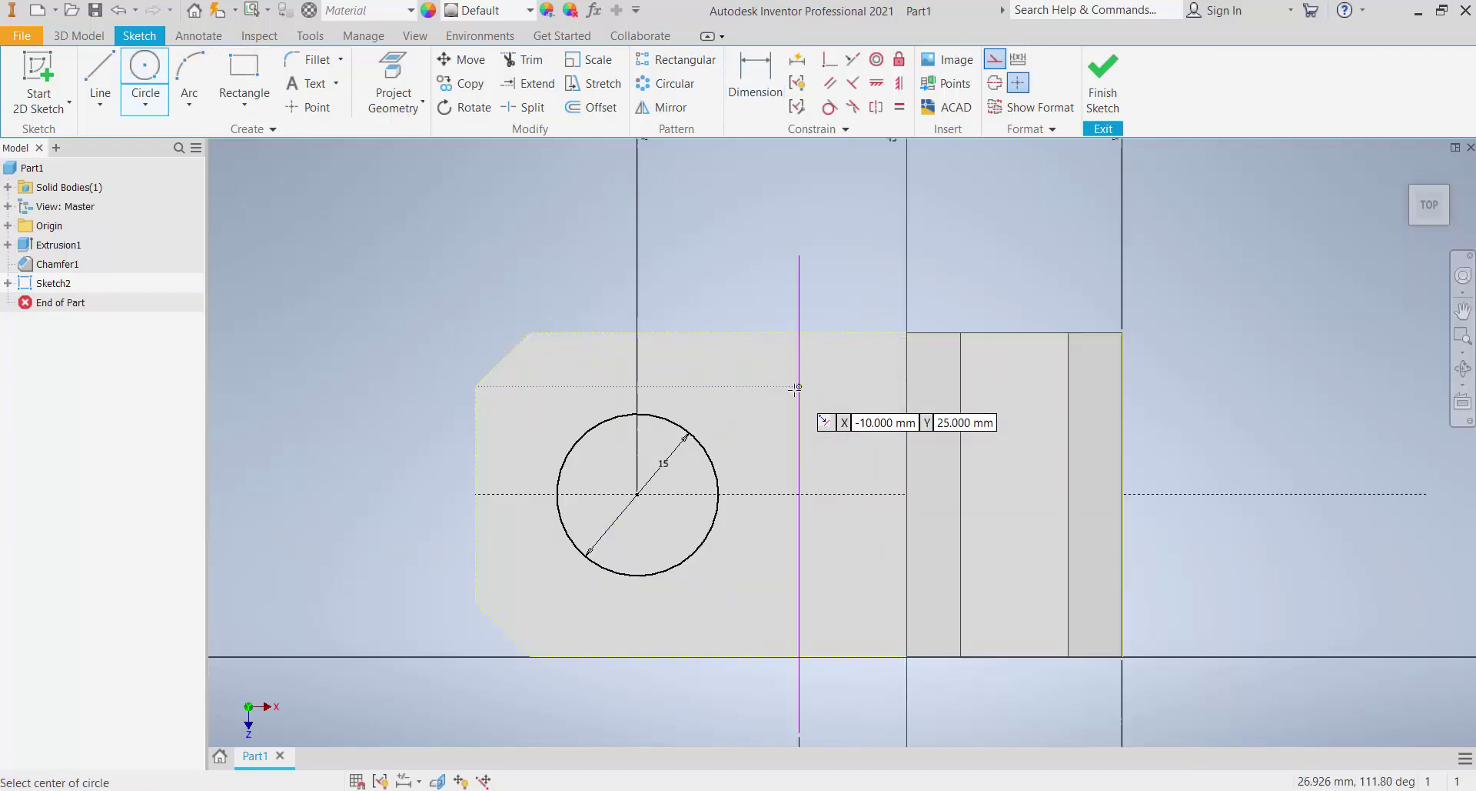
pyautogui.click(805, 372)
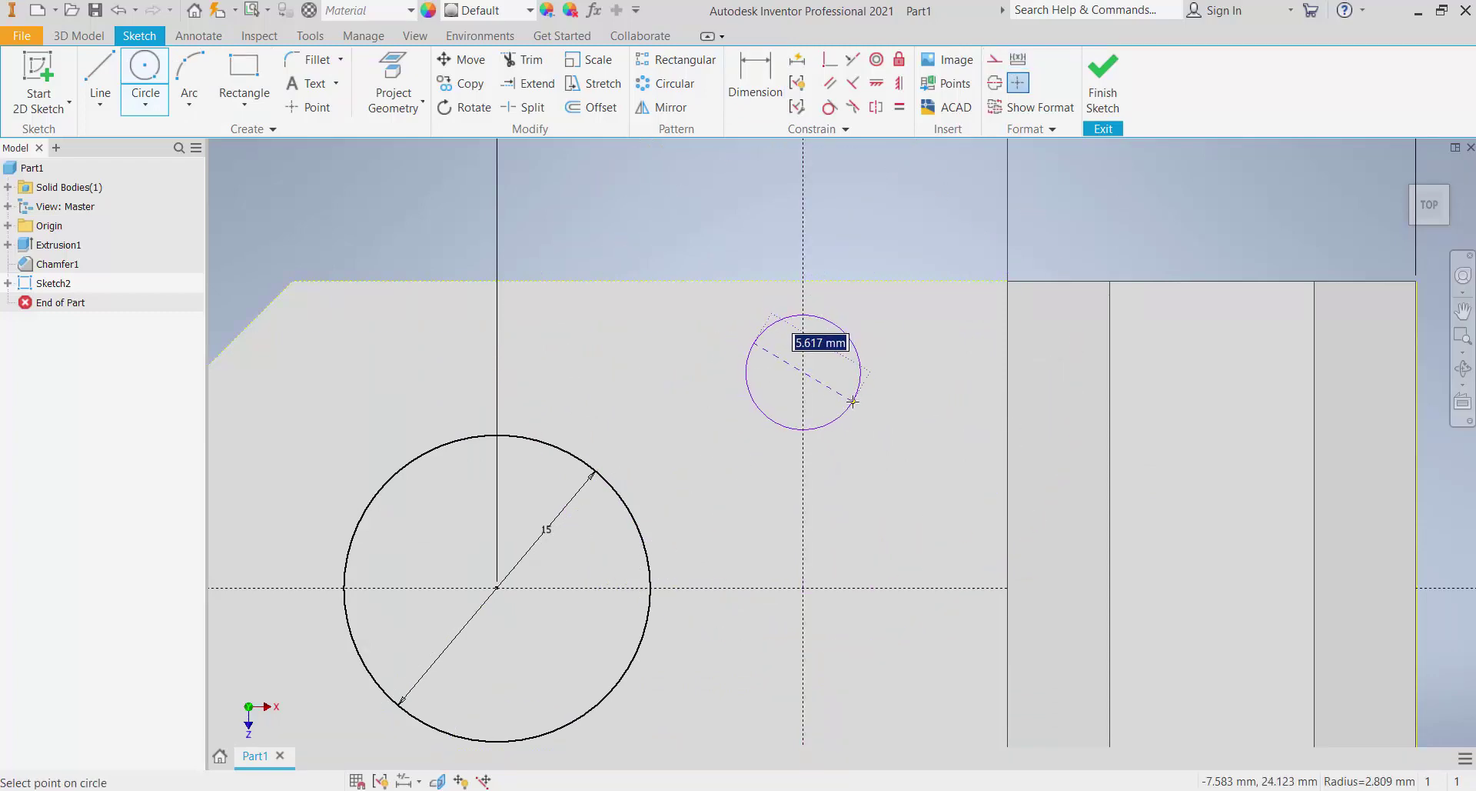
pyautogui.write('8')
pyautogui.press('Return')
pyautogui.scroll(-5, 824, 311)
pyautogui.scroll(5, 814, 507)
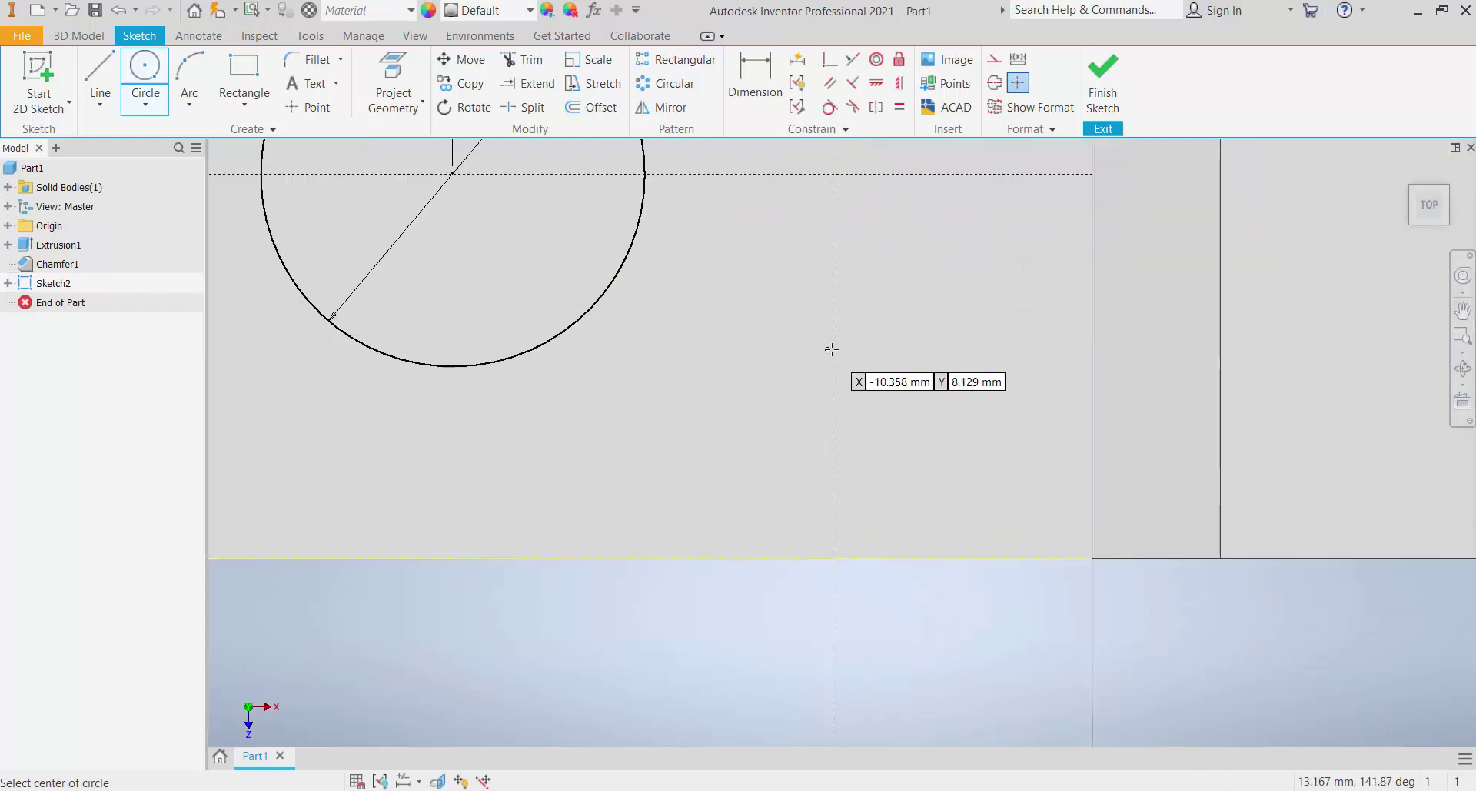
pyautogui.click(837, 350)
pyautogui.write('8')
pyautogui.press('Return')
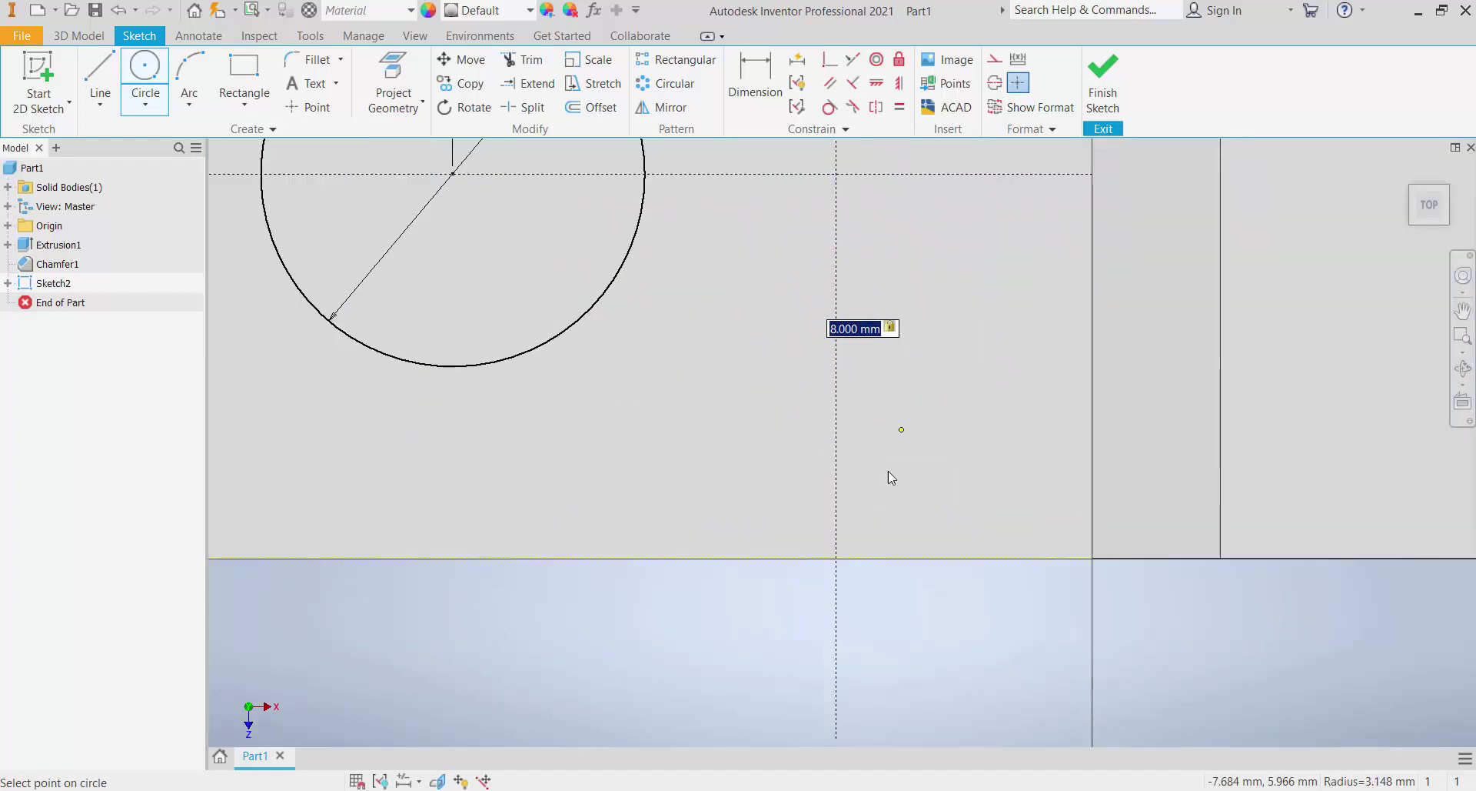
pyautogui.scroll(-5, 888, 471)
# Set the vertical spacing between the two 8 mm circles' centres to 14 mm
pyautogui.press('d')
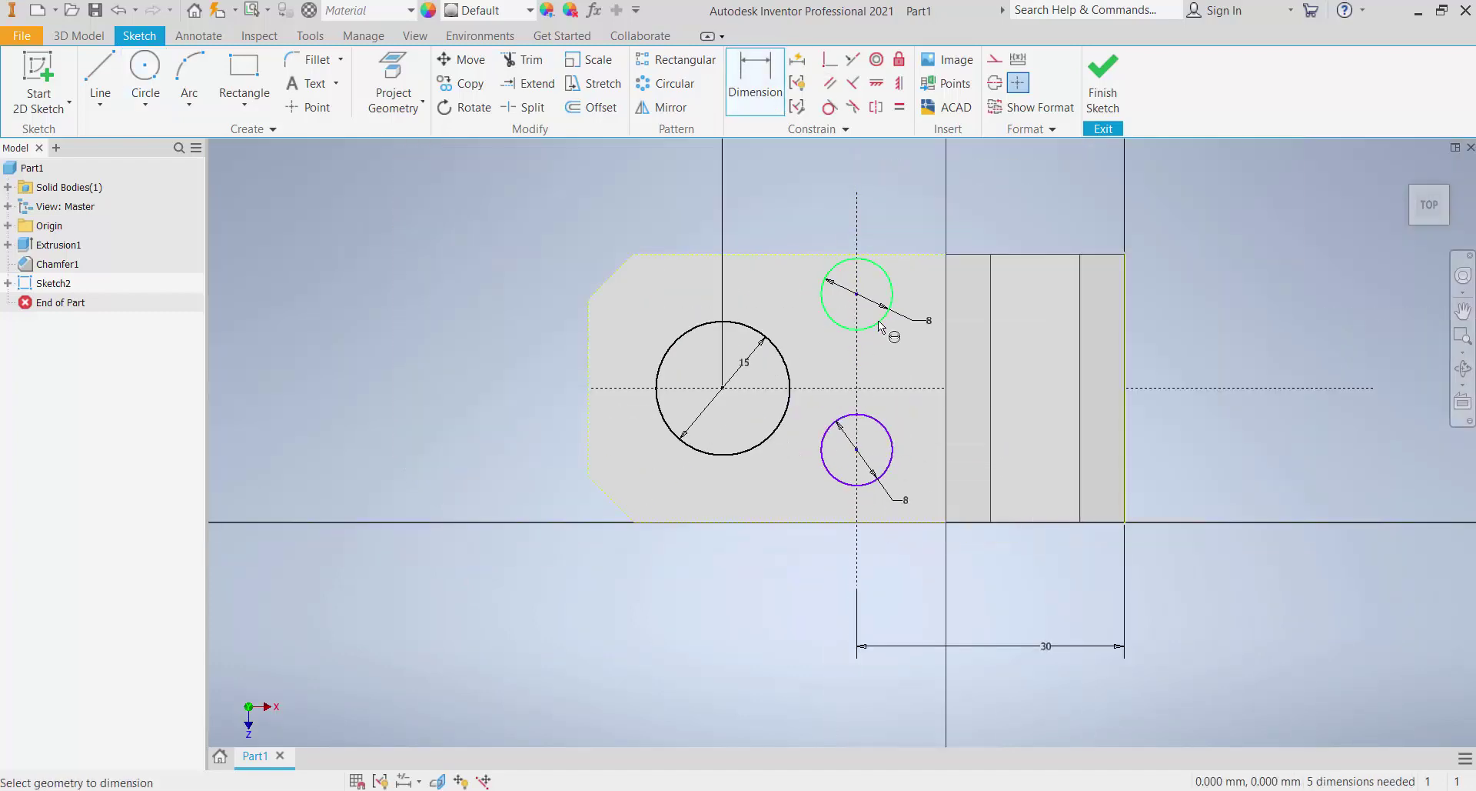
pyautogui.click(878, 319)
pyautogui.click(890, 446)
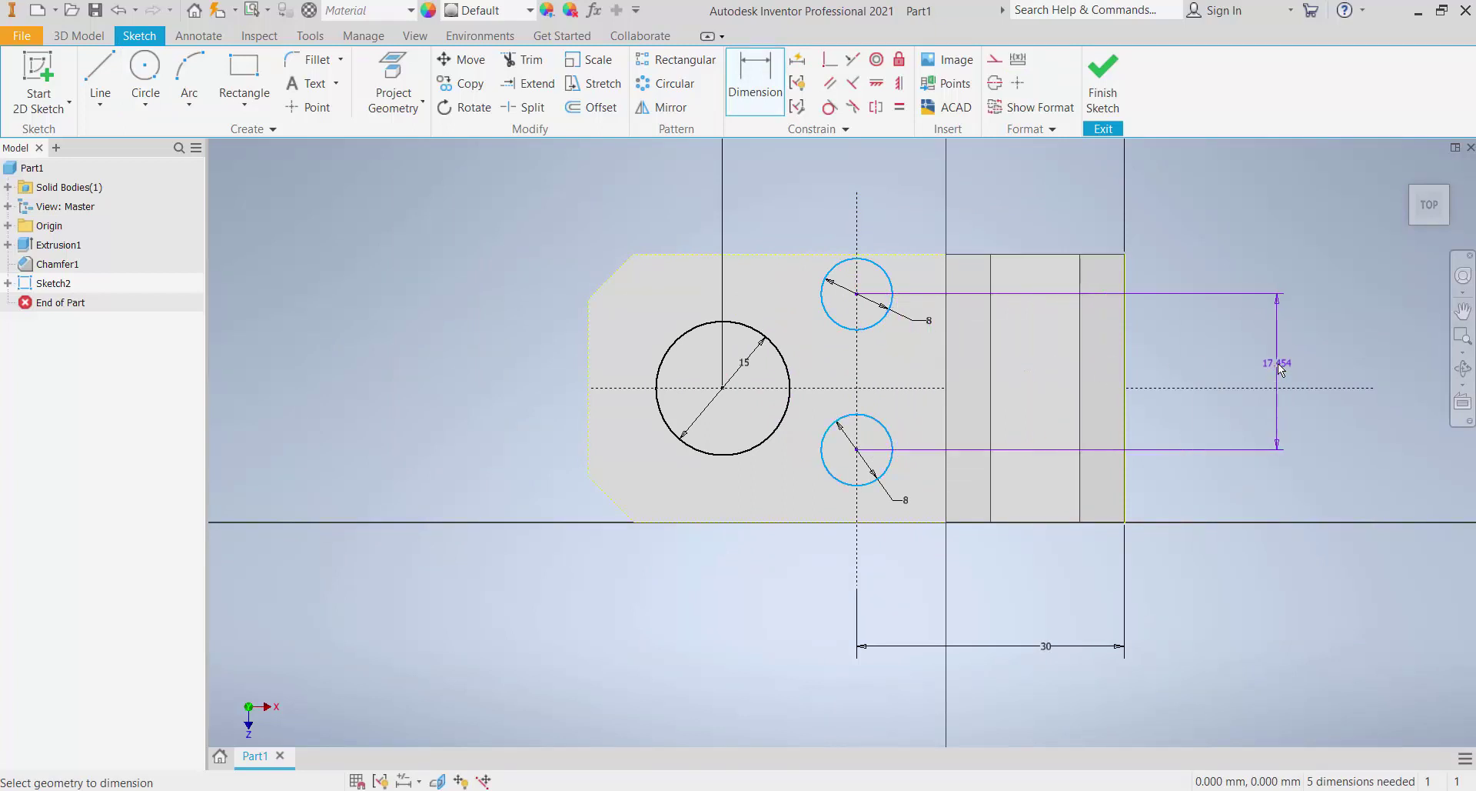
pyautogui.click(1278, 362)
pyautogui.write('14')
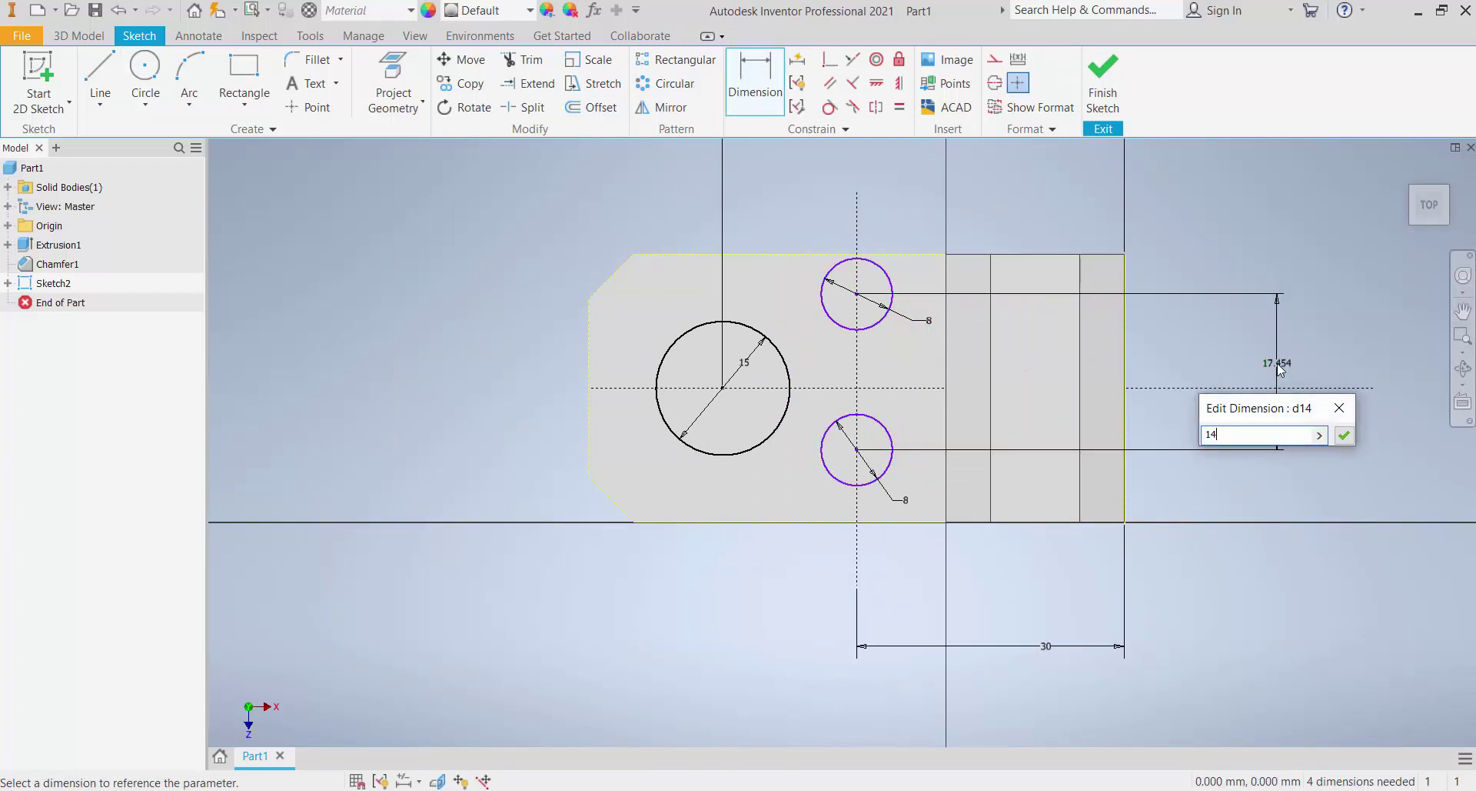
pyautogui.press('Return')
# Dimension the upper 8 mm circle's centre 7 mm from the horizontal centreline
pyautogui.click(882, 351)
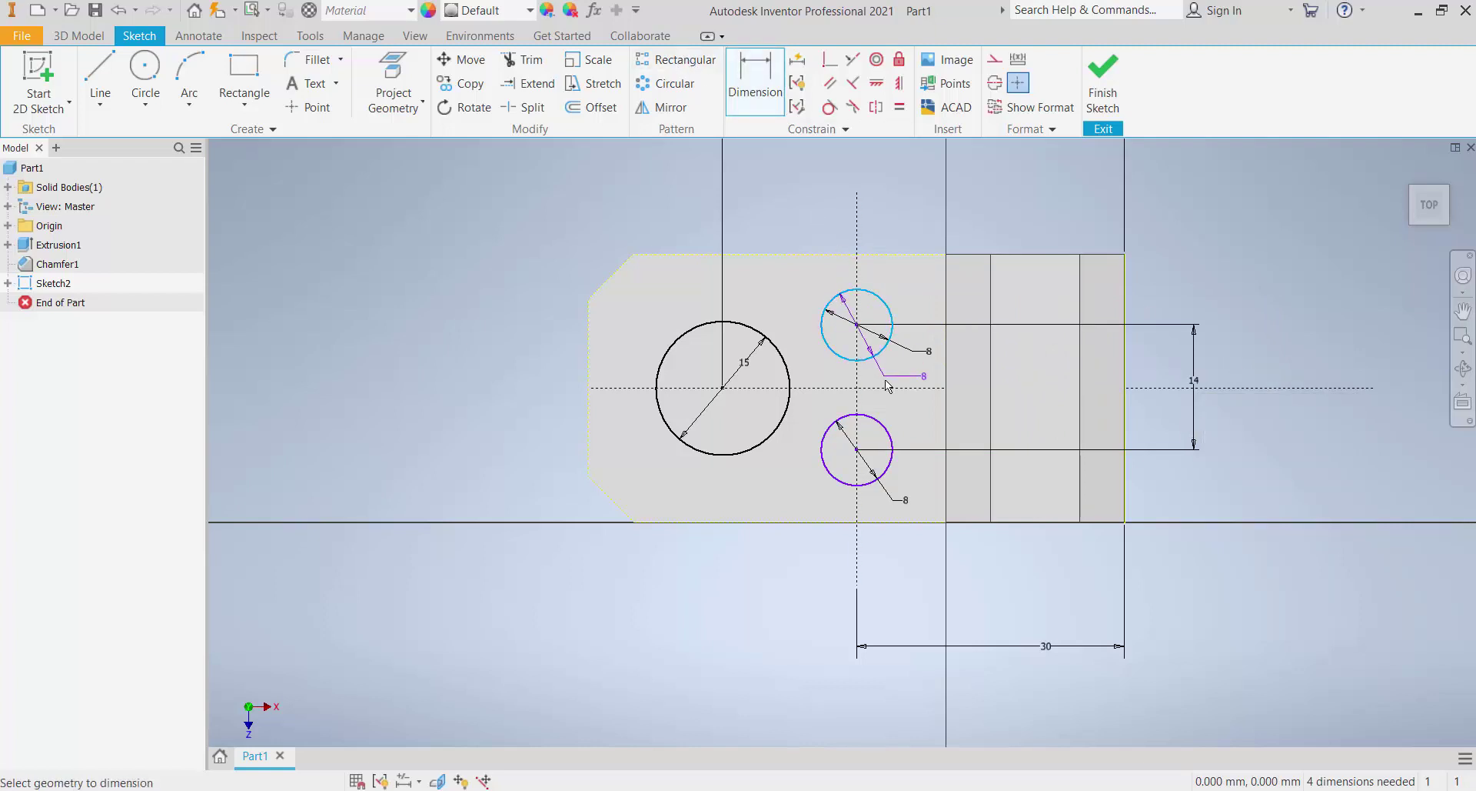
pyautogui.click(888, 387)
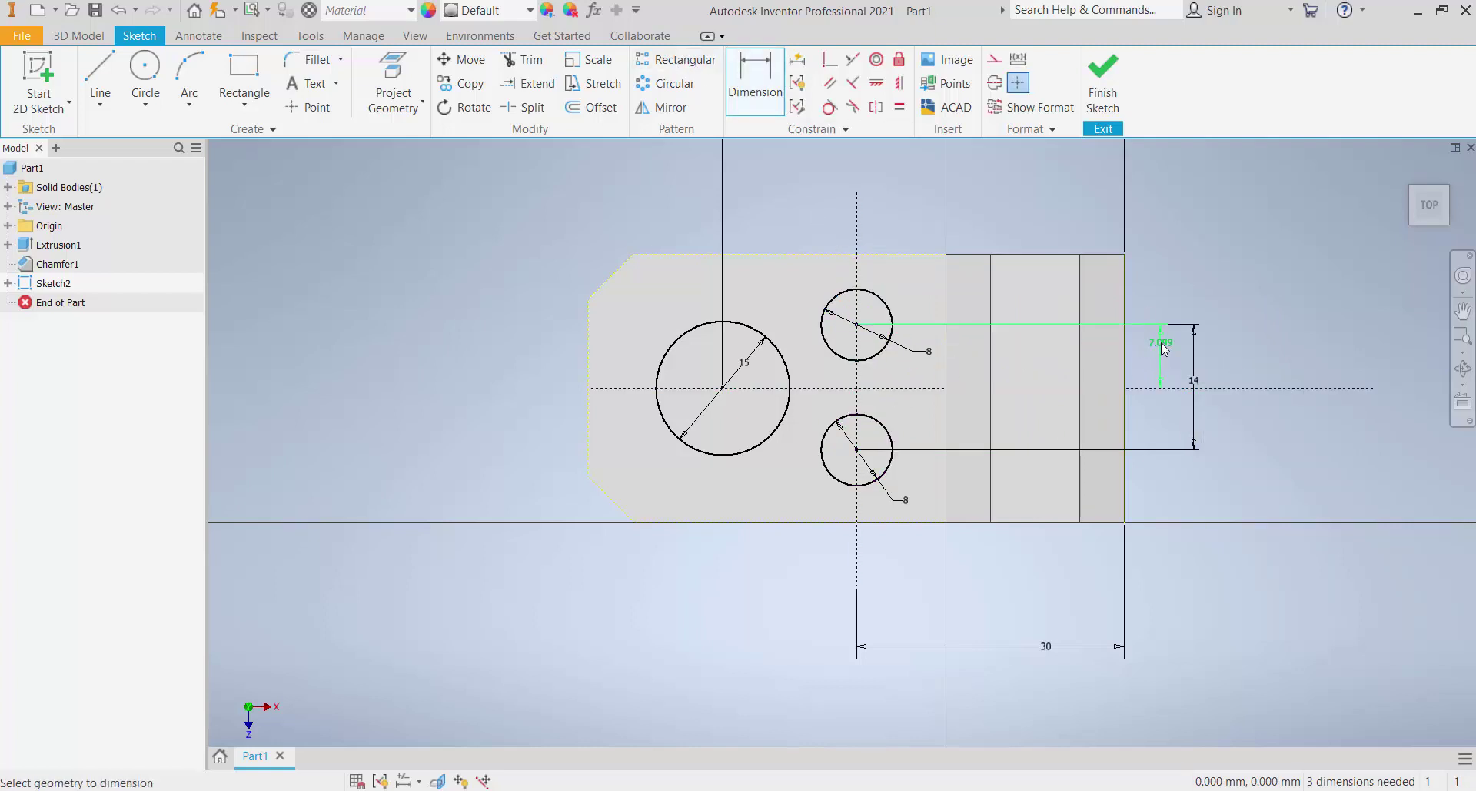
pyautogui.click(1153, 355)
pyautogui.write('7')
pyautogui.press('Return')
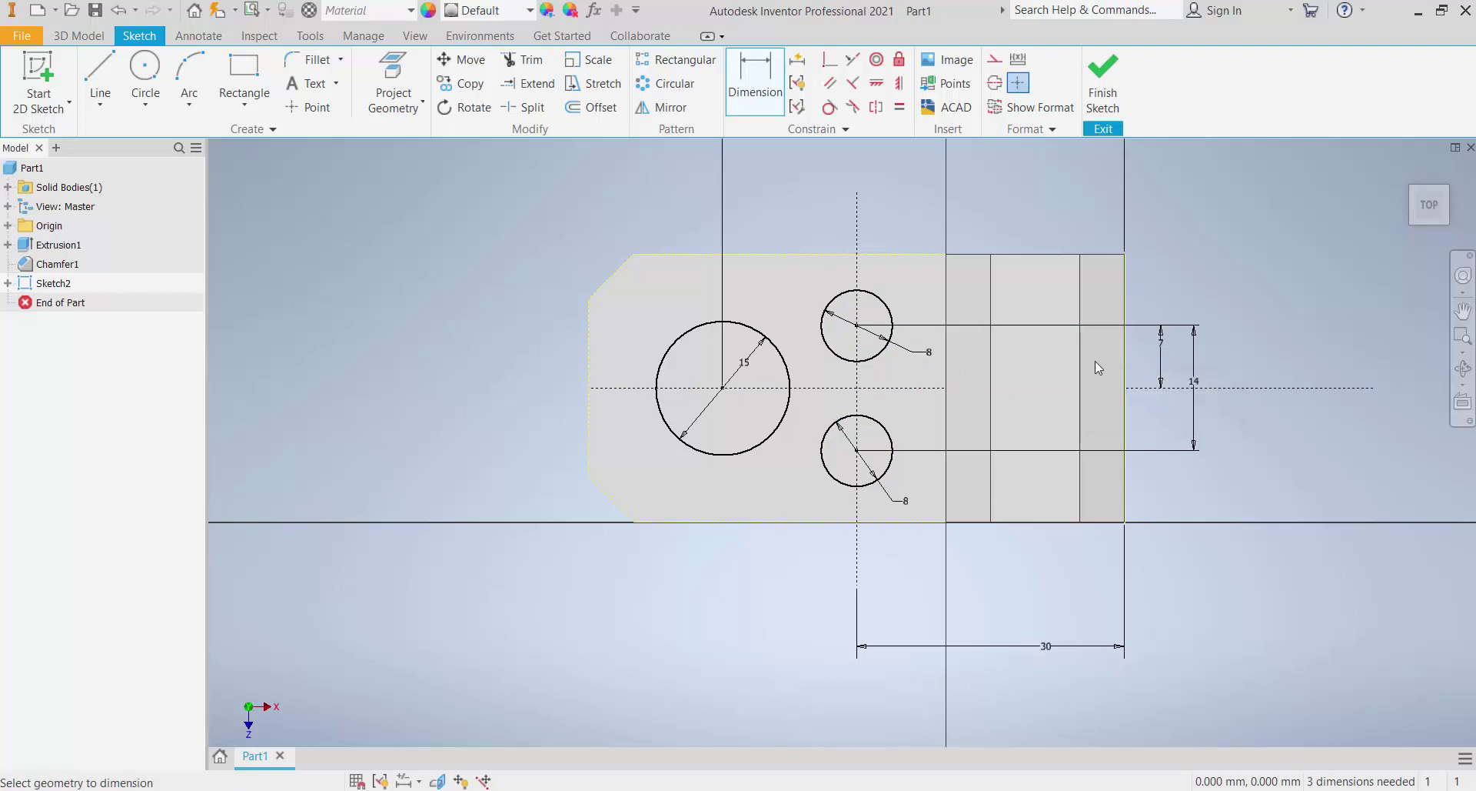
# After checking the reference drawing, extrude all three circles 30 mm downward as a cut through the base
pyautogui.scroll(-2, 784, 615)
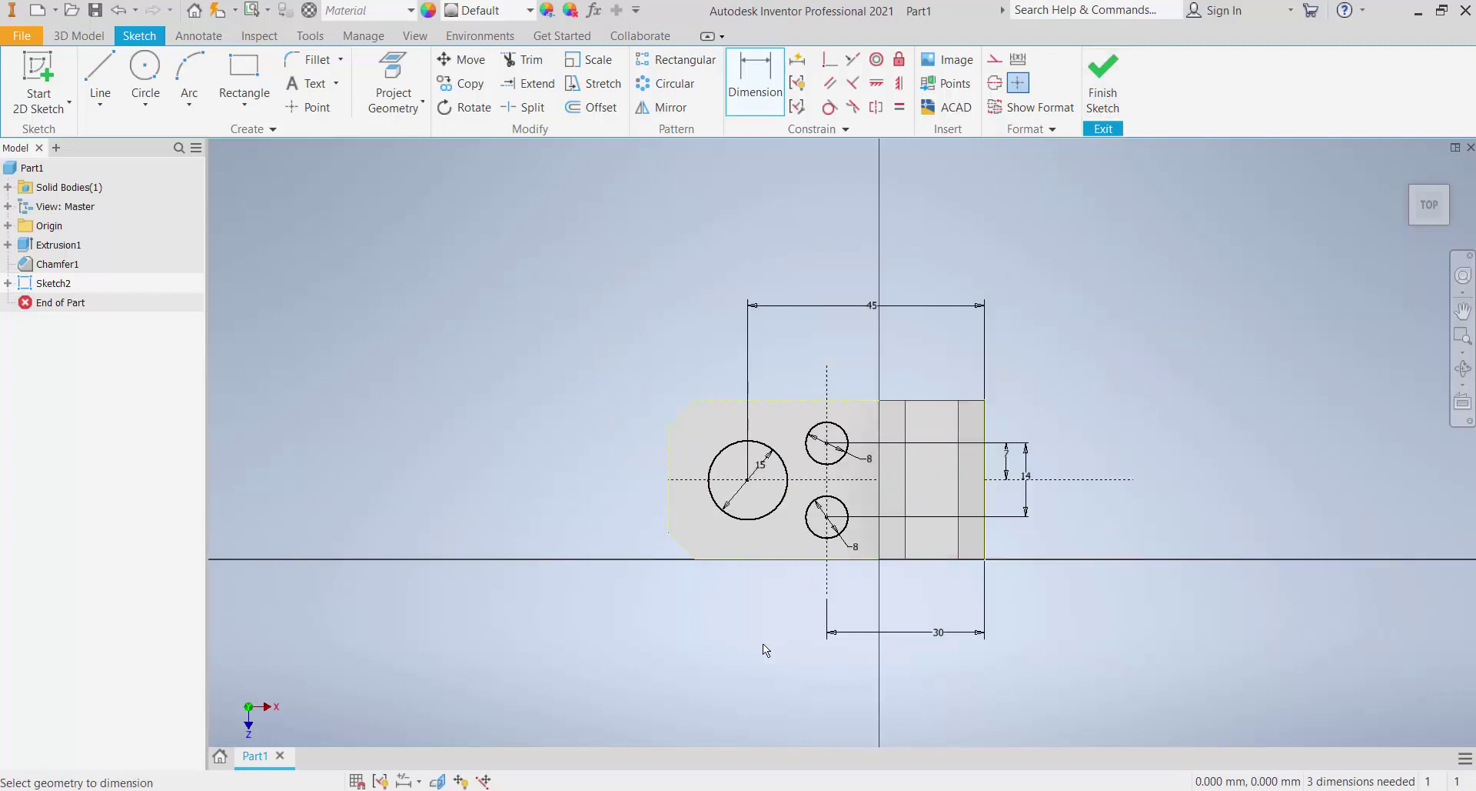
pyautogui.keyDown('shift'); pyautogui.moveTo(762, 643); pyautogui.dragTo(760, 649, button='middle'); pyautogui.keyUp('shift')
pyautogui.hotkey('alt', 'Tab')
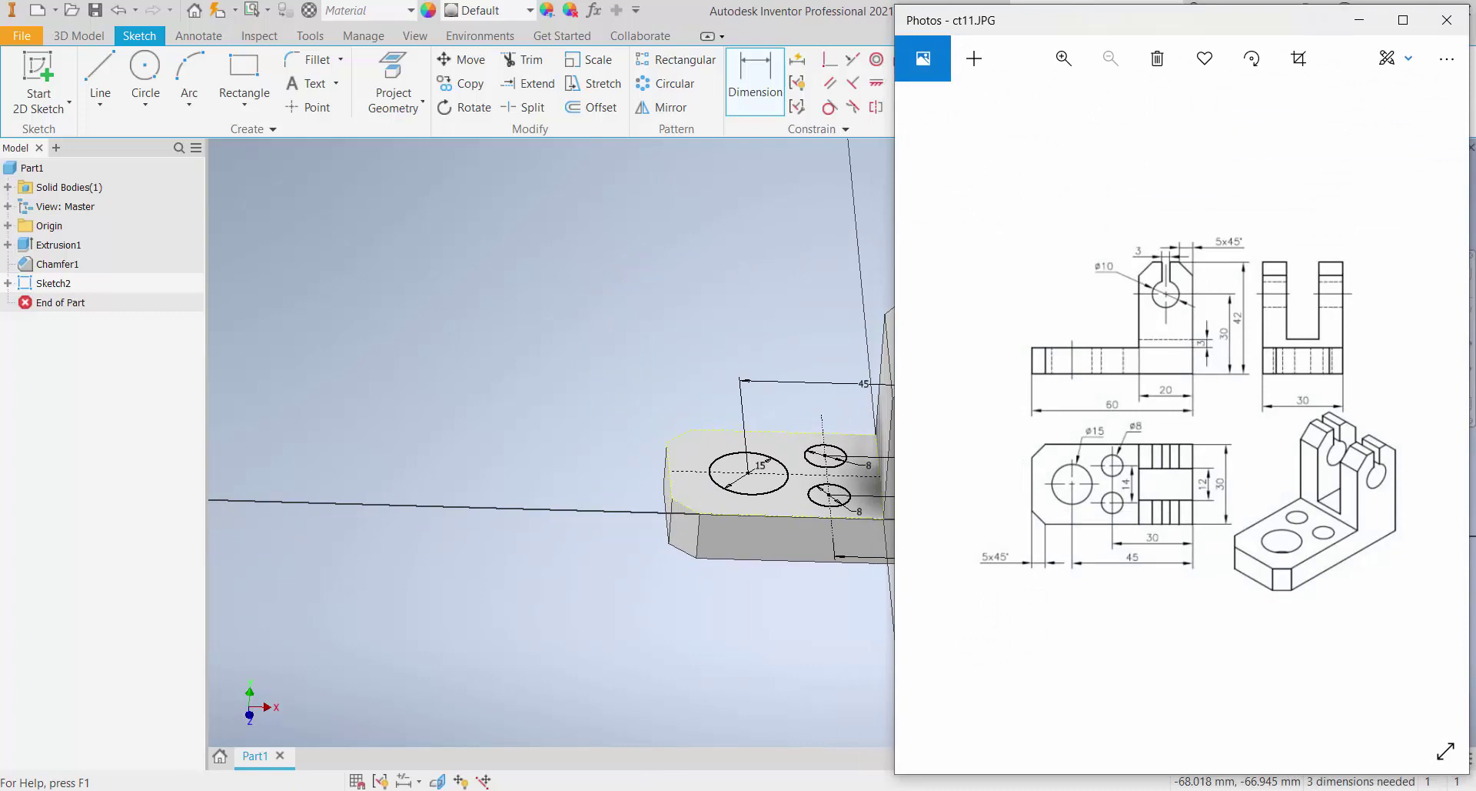
pyautogui.hotkey('alt', 'Tab')
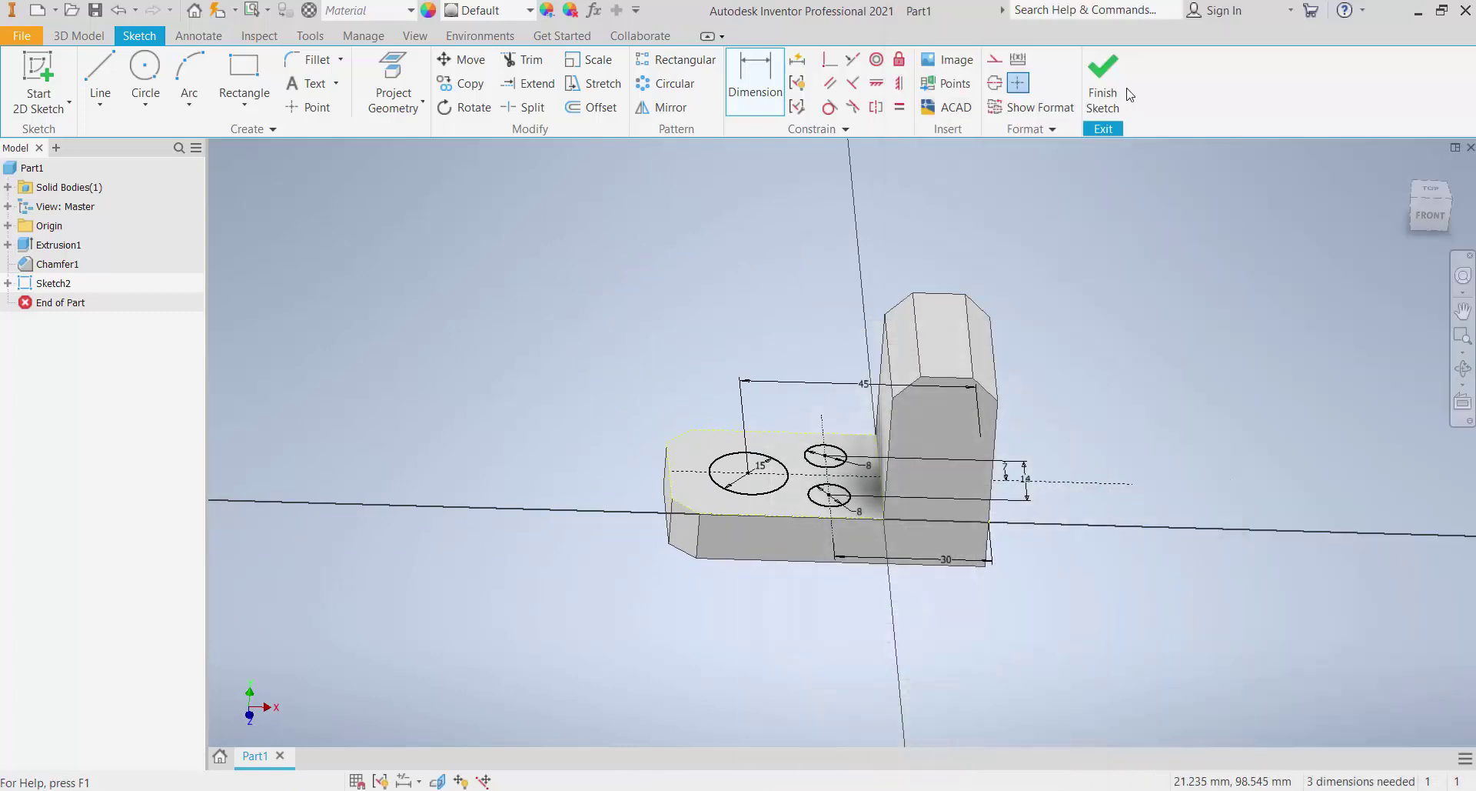
pyautogui.press('e')
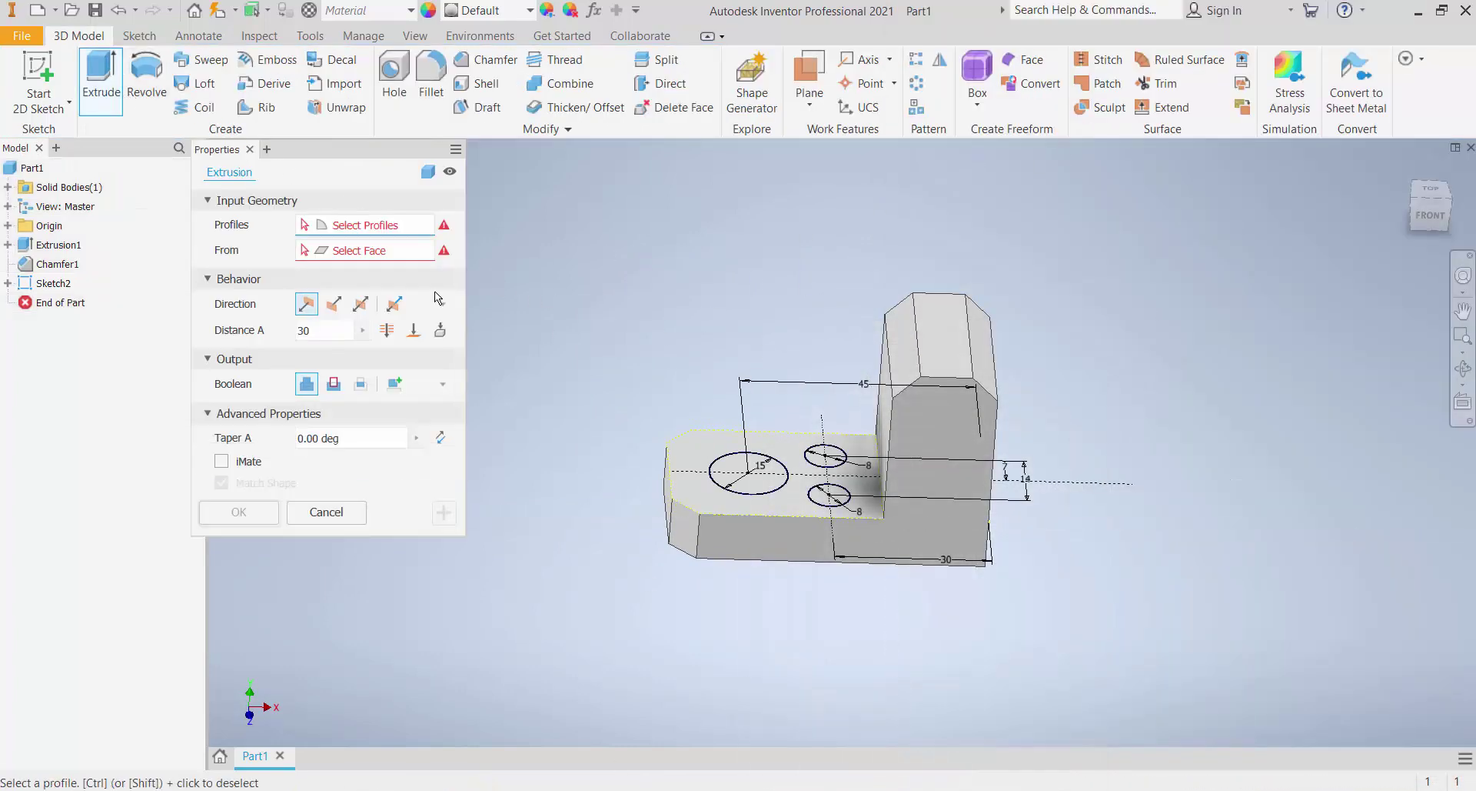
pyautogui.moveTo(603, 290); pyautogui.dragTo(1123, 600)
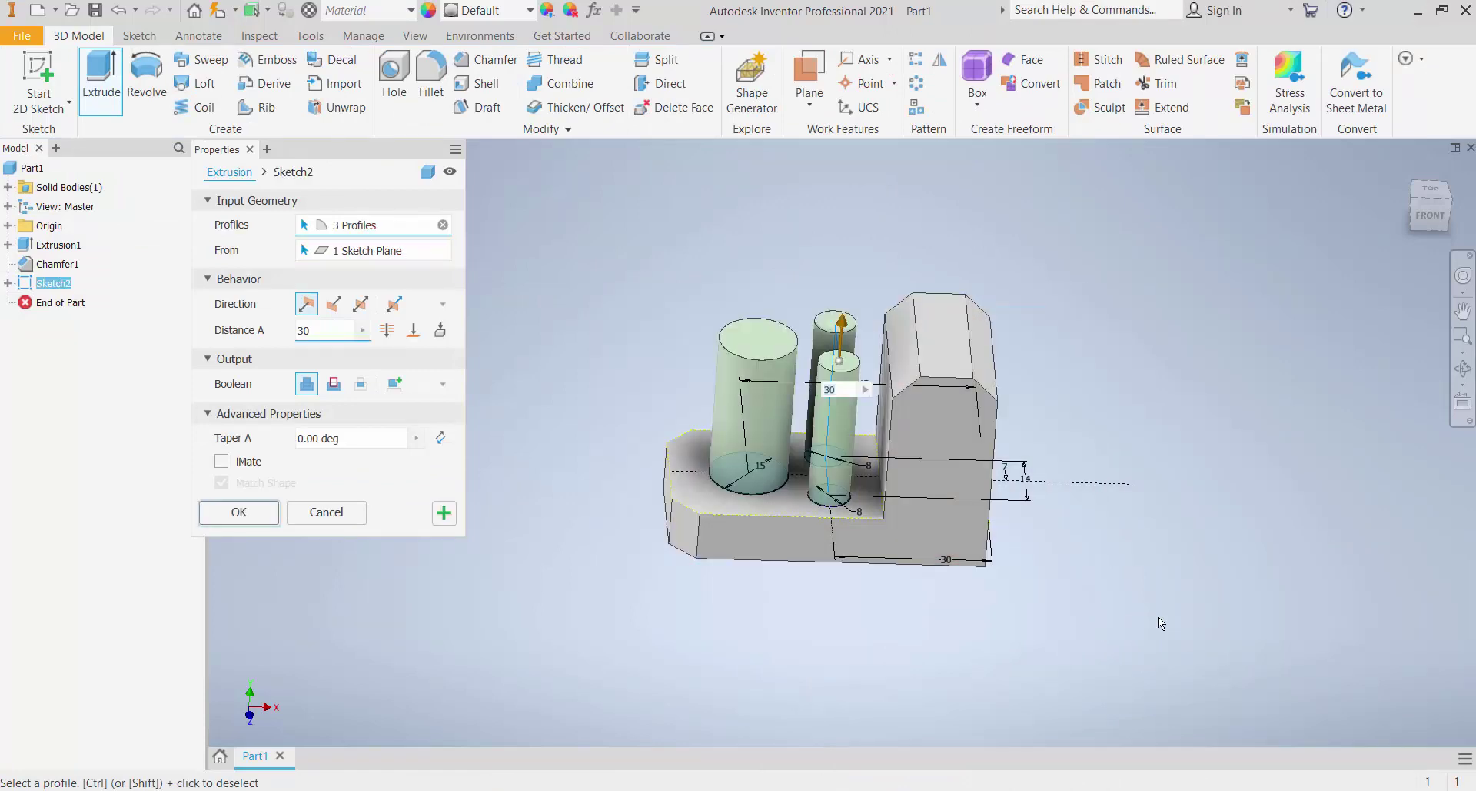
pyautogui.click(333, 305)
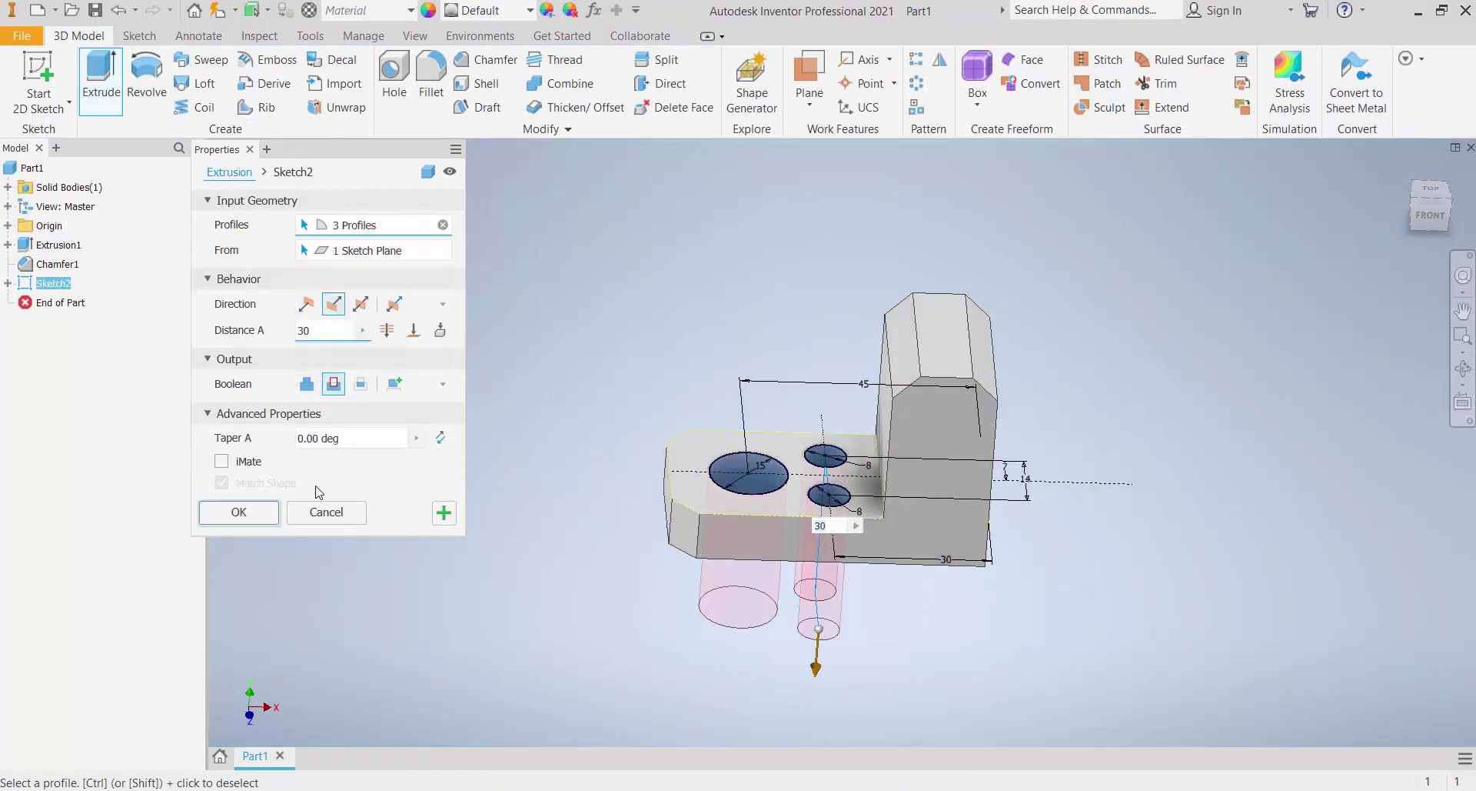
pyautogui.click(239, 513)
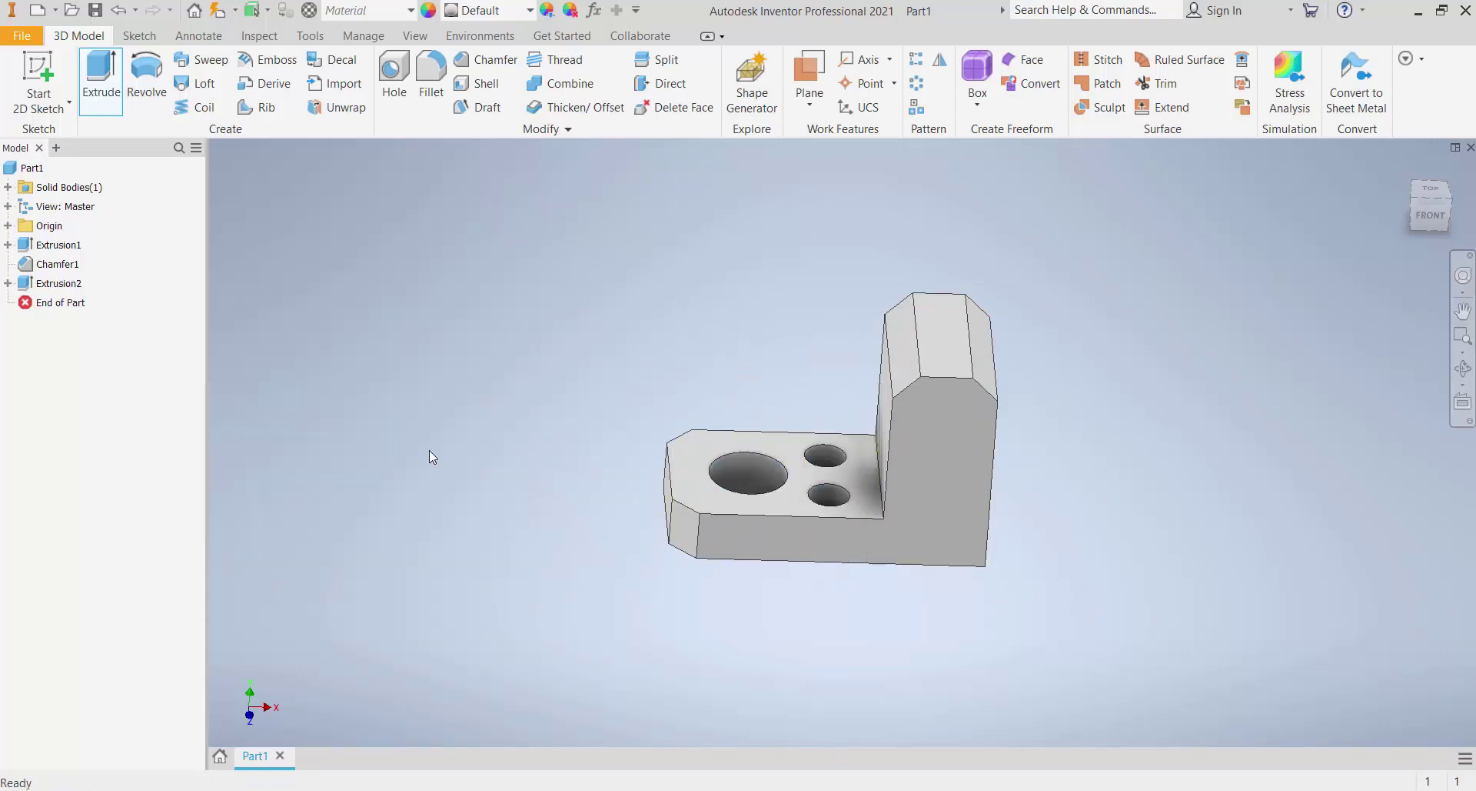
# Start a sketch on the upright's outer face, consult the reference drawing and project that face's edges as construction geometry
pyautogui.keyDown('shift'); pyautogui.moveTo(775, 478); pyautogui.dragTo(636, 422, button='middle'); pyautogui.keyUp('shift')
pyautogui.click(1025, 425)
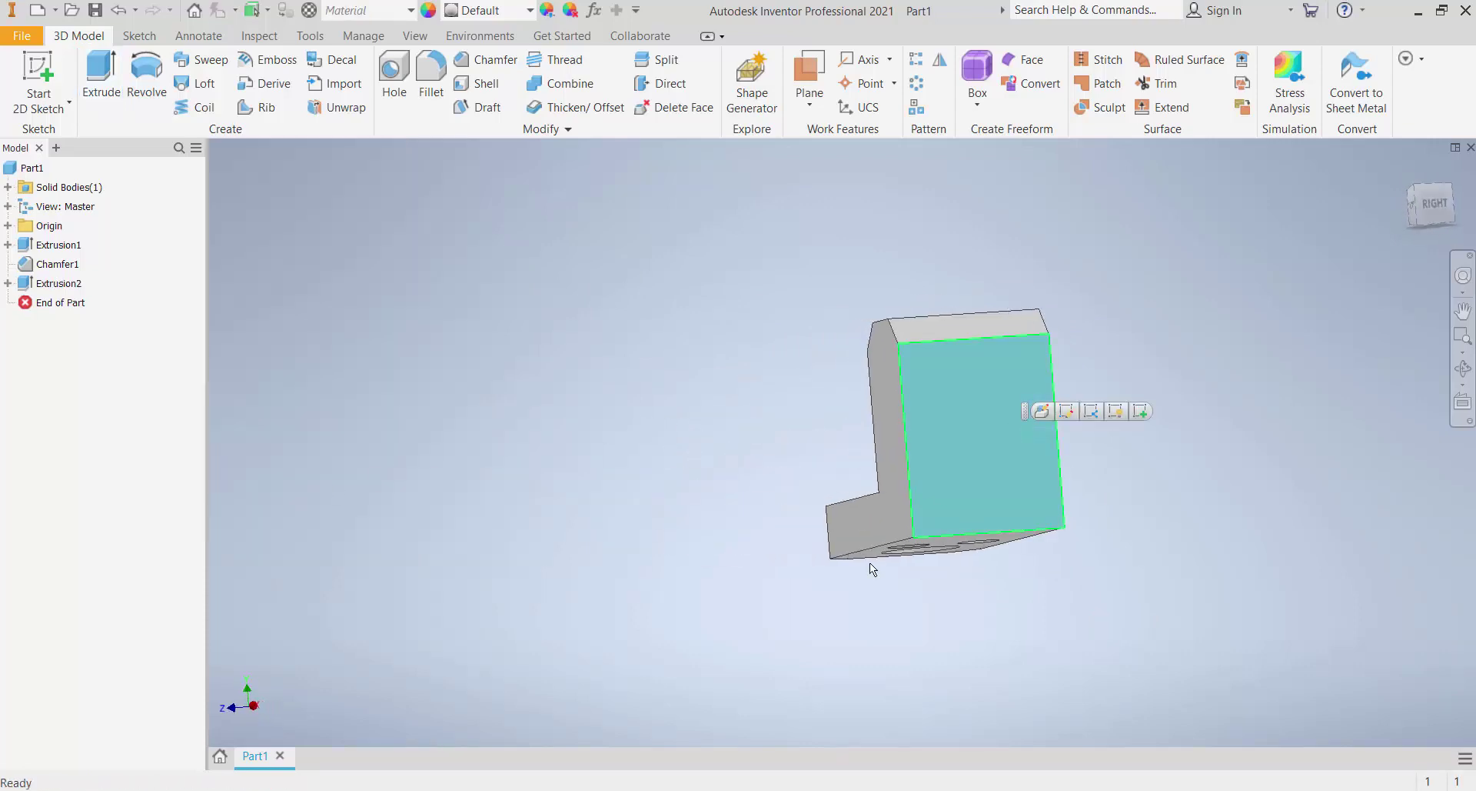
pyautogui.click(31, 116)
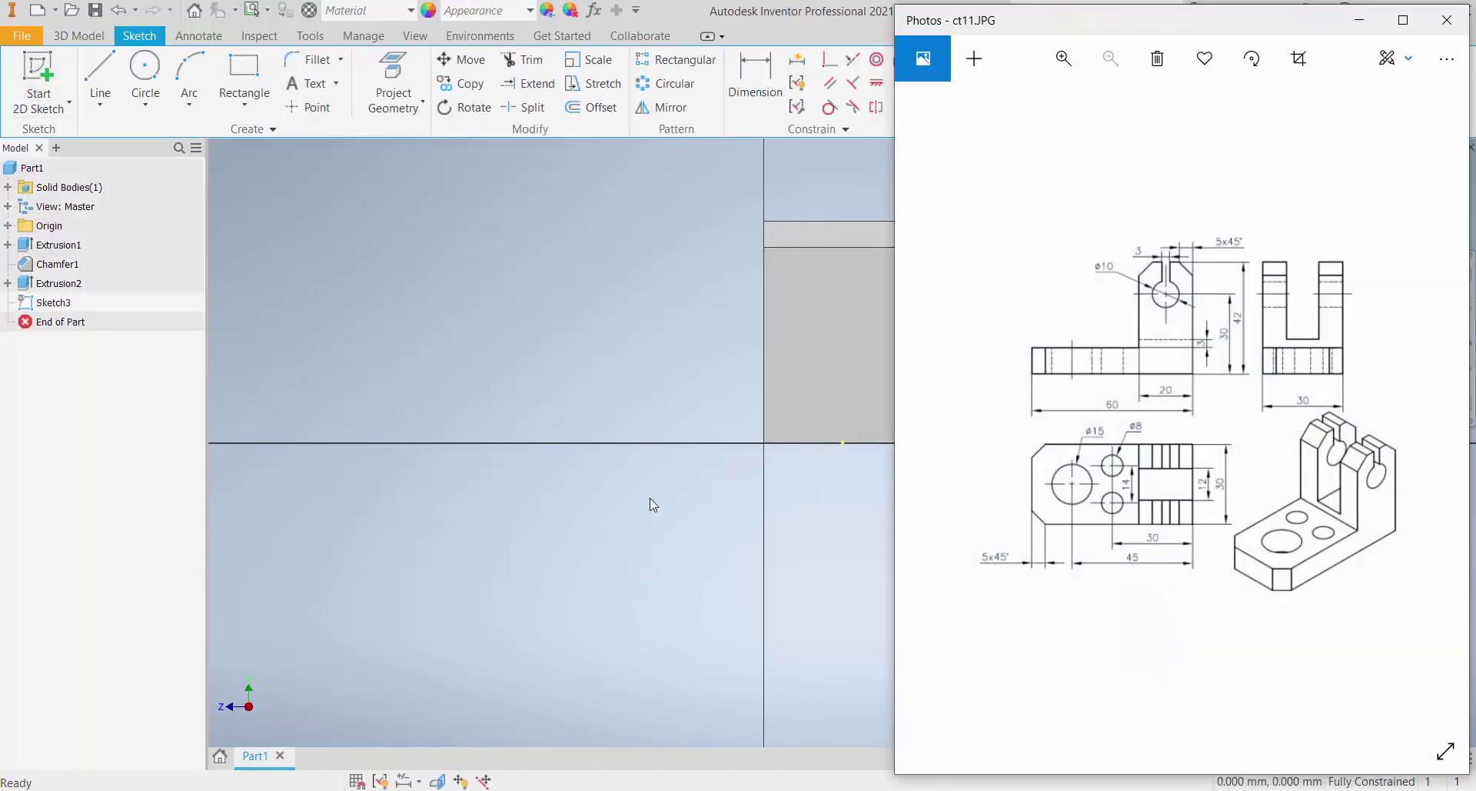
pyautogui.click(226, 80)
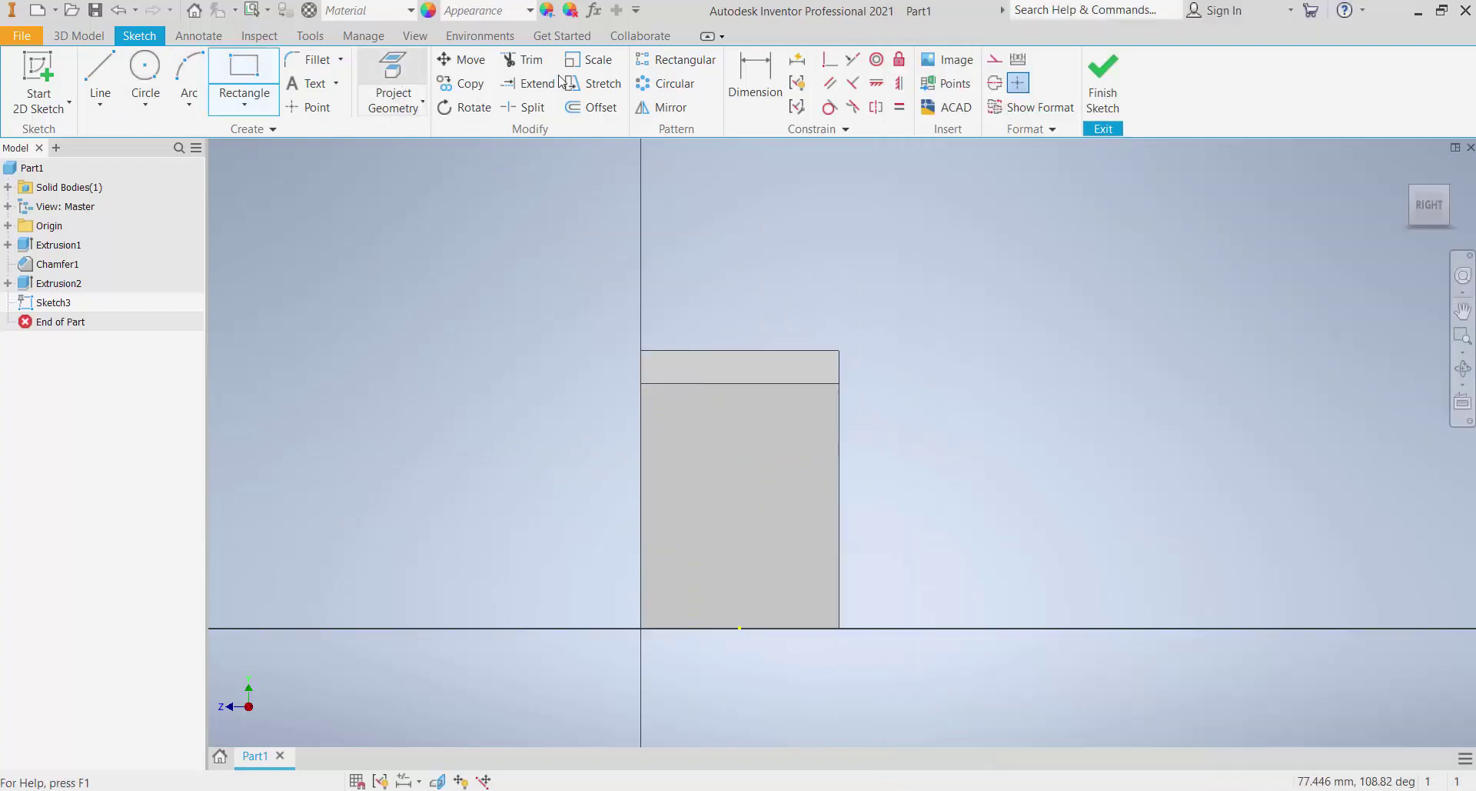
pyautogui.click(393, 76)
pyautogui.click(995, 62)
pyautogui.click(769, 537)
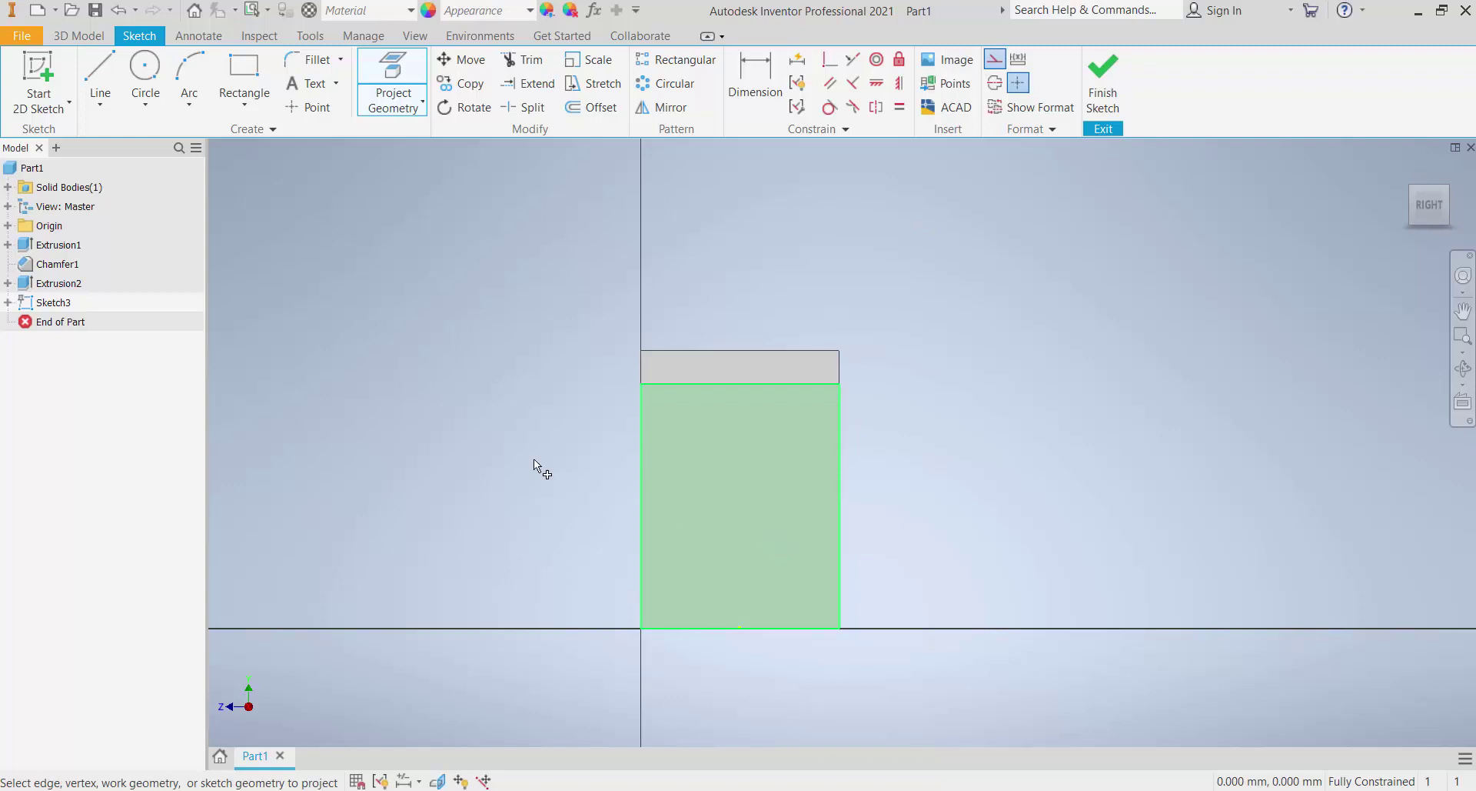
pyautogui.press('Escape')
# Draw a rectangle about 12.7 mm wide across the upright's upper edge and convert its lines from construction to normal geometry
pyautogui.click(247, 74)
pyautogui.click(702, 282)
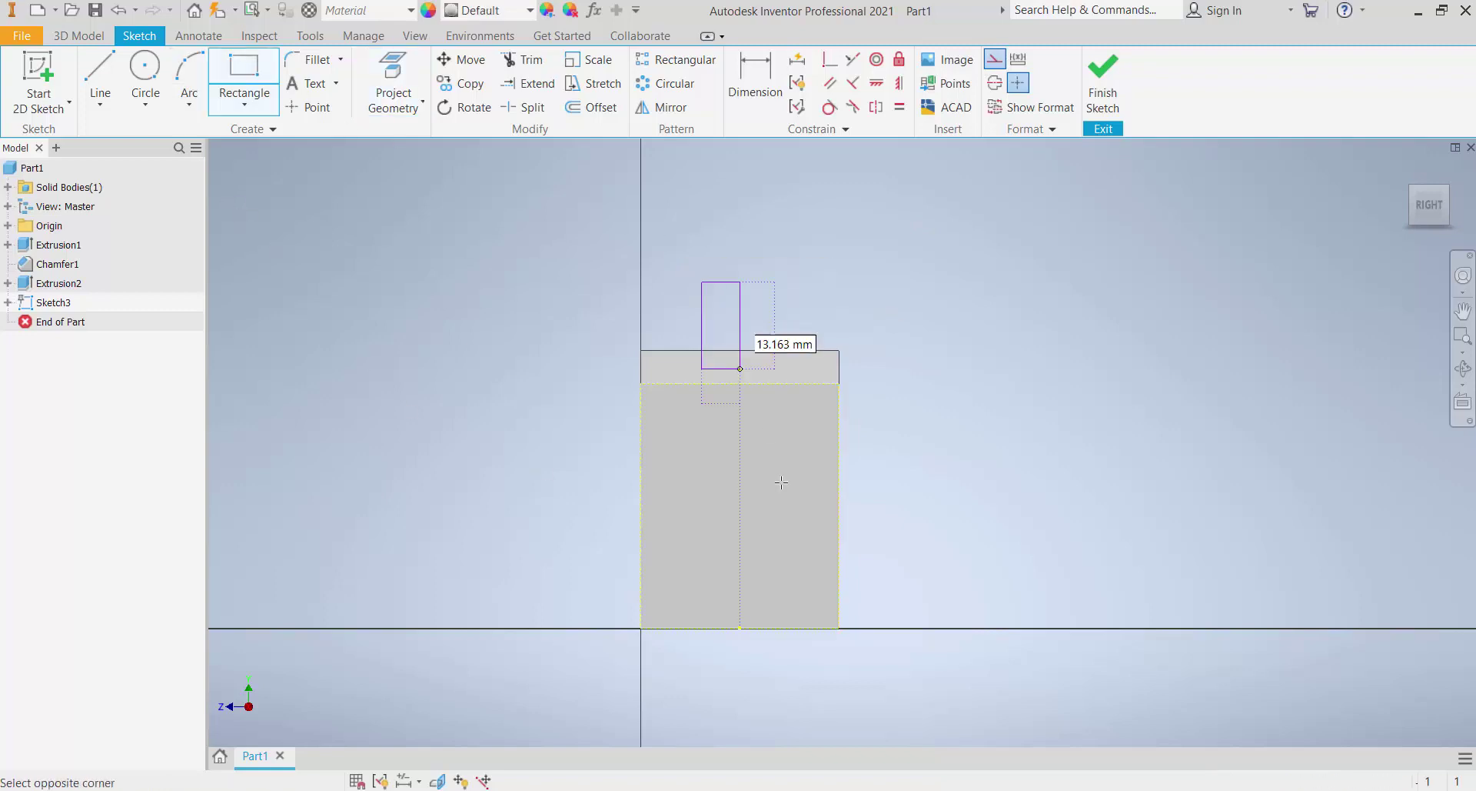
pyautogui.click(786, 517)
pyautogui.press('Escape')
pyautogui.moveTo(655, 228); pyautogui.dragTo(833, 570)
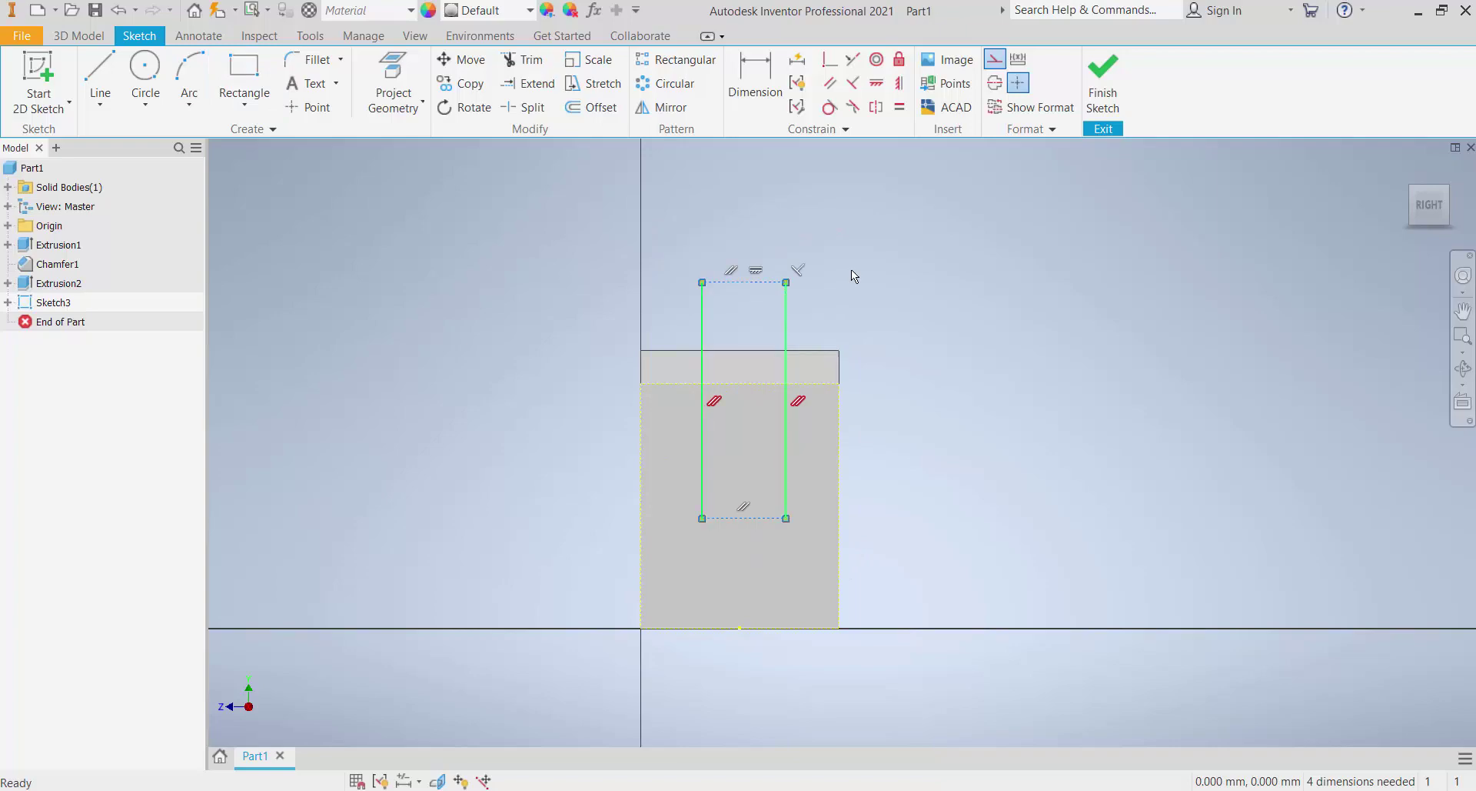
pyautogui.click(991, 68)
# Consult the reference drawing, project the base's top edge and dimension the rectangle's lower edge 3 mm above it
pyautogui.hotkey('alt', 'Tab')
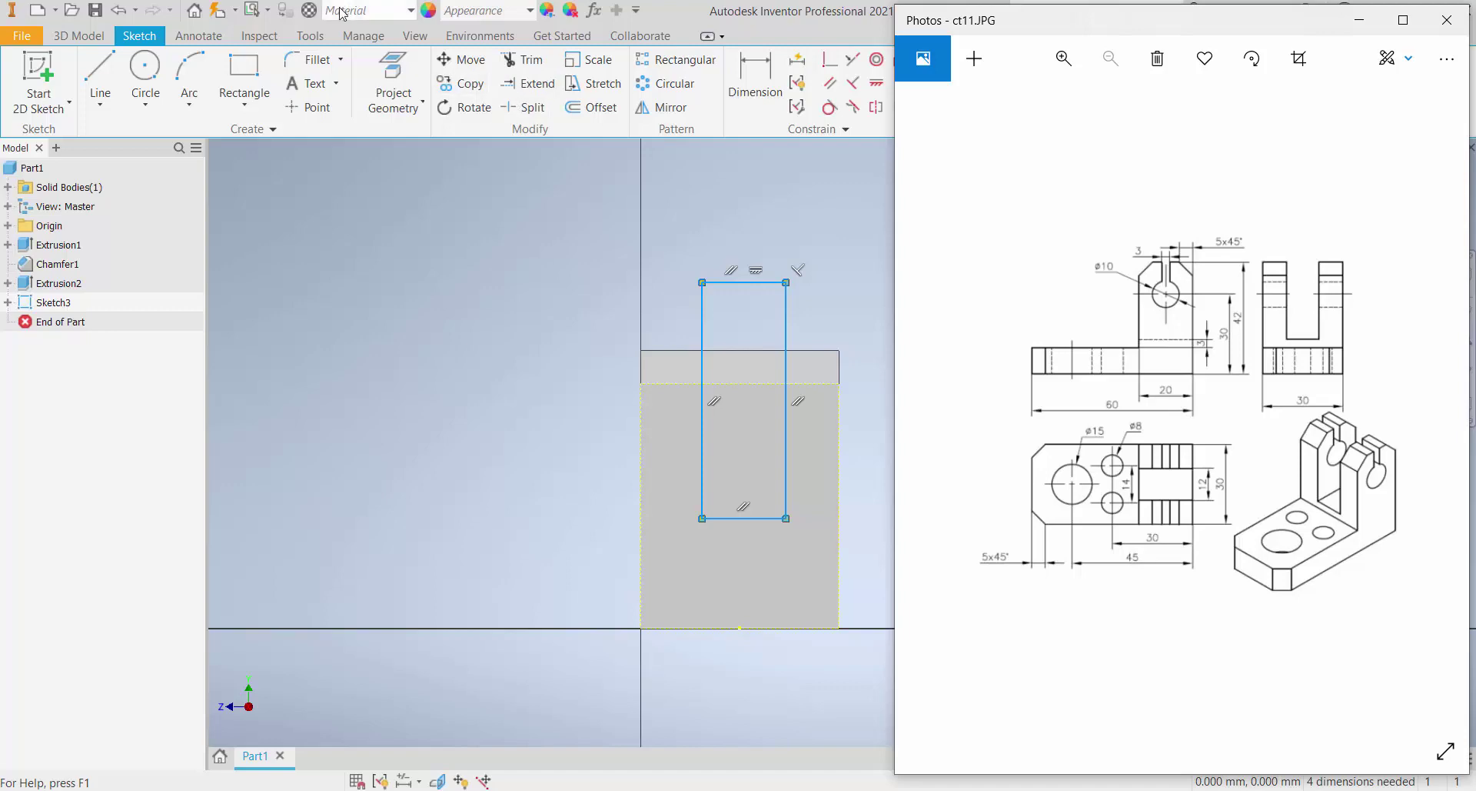
pyautogui.click(393, 79)
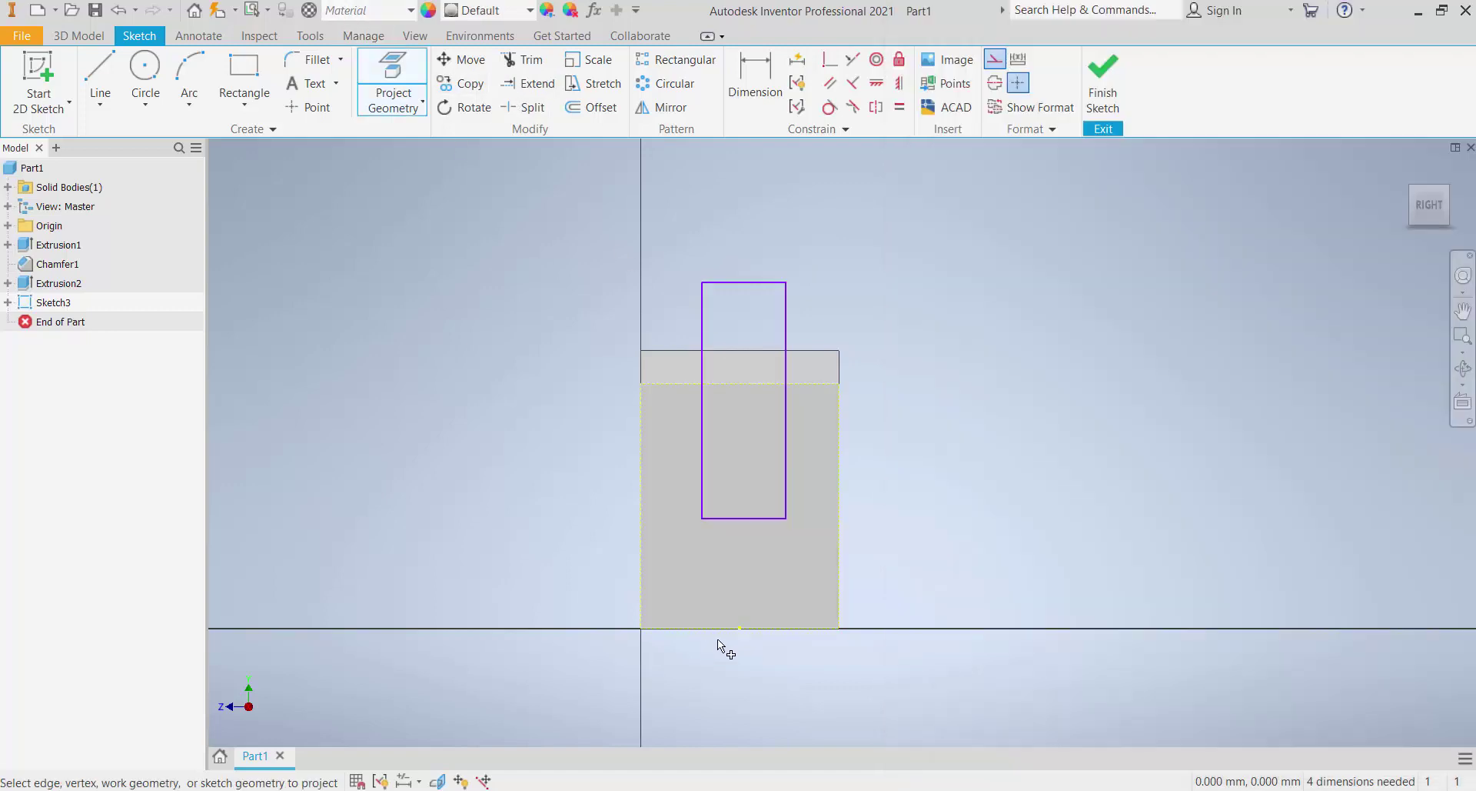
pyautogui.scroll(-3, 699, 440)
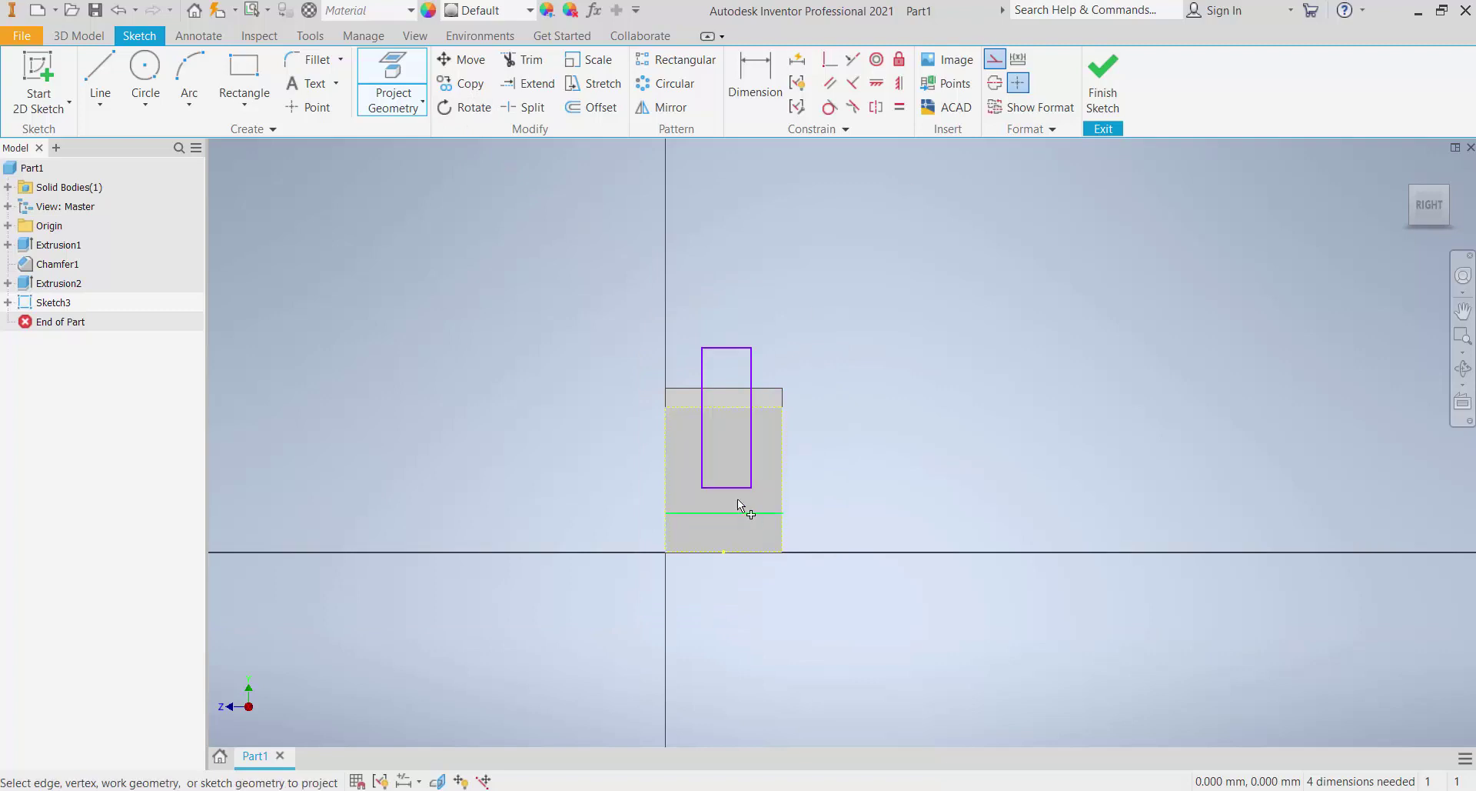
pyautogui.press('d')
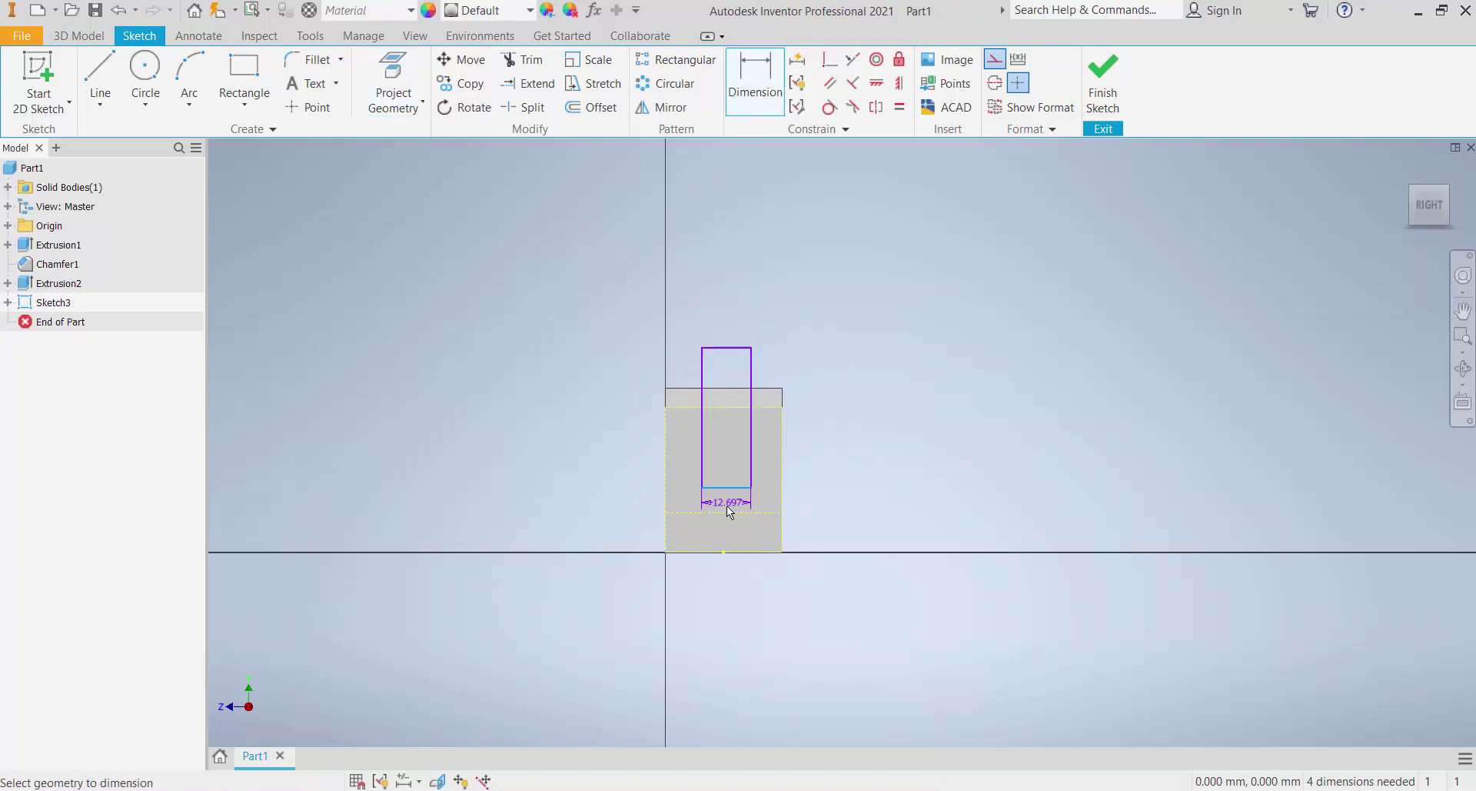
pyautogui.click(725, 511)
pyautogui.click(649, 504)
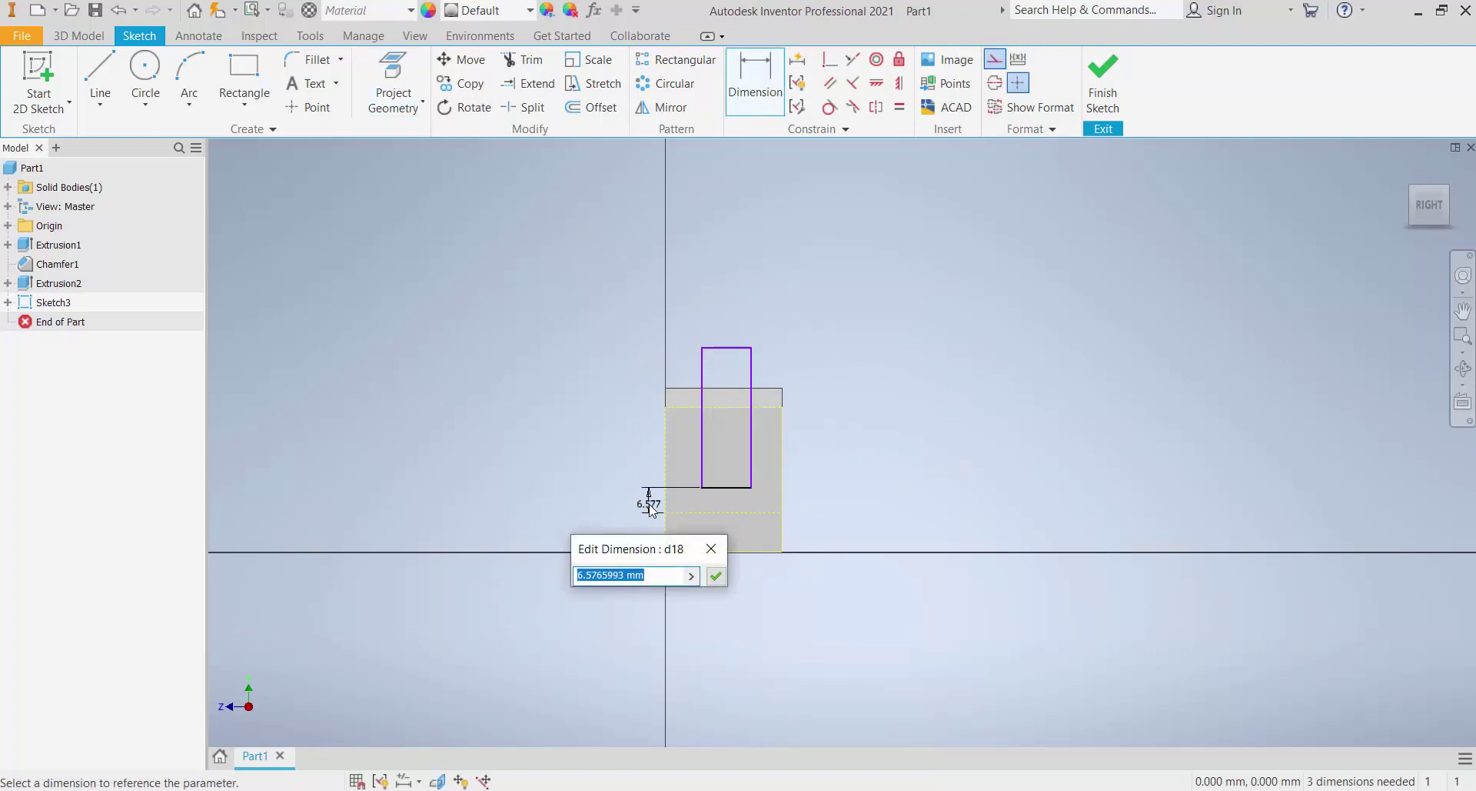
pyautogui.write('3')
pyautogui.press('Return')
# Set the rectangle's width to 12 mm
pyautogui.scroll(-3, 702, 427)
pyautogui.click(701, 444)
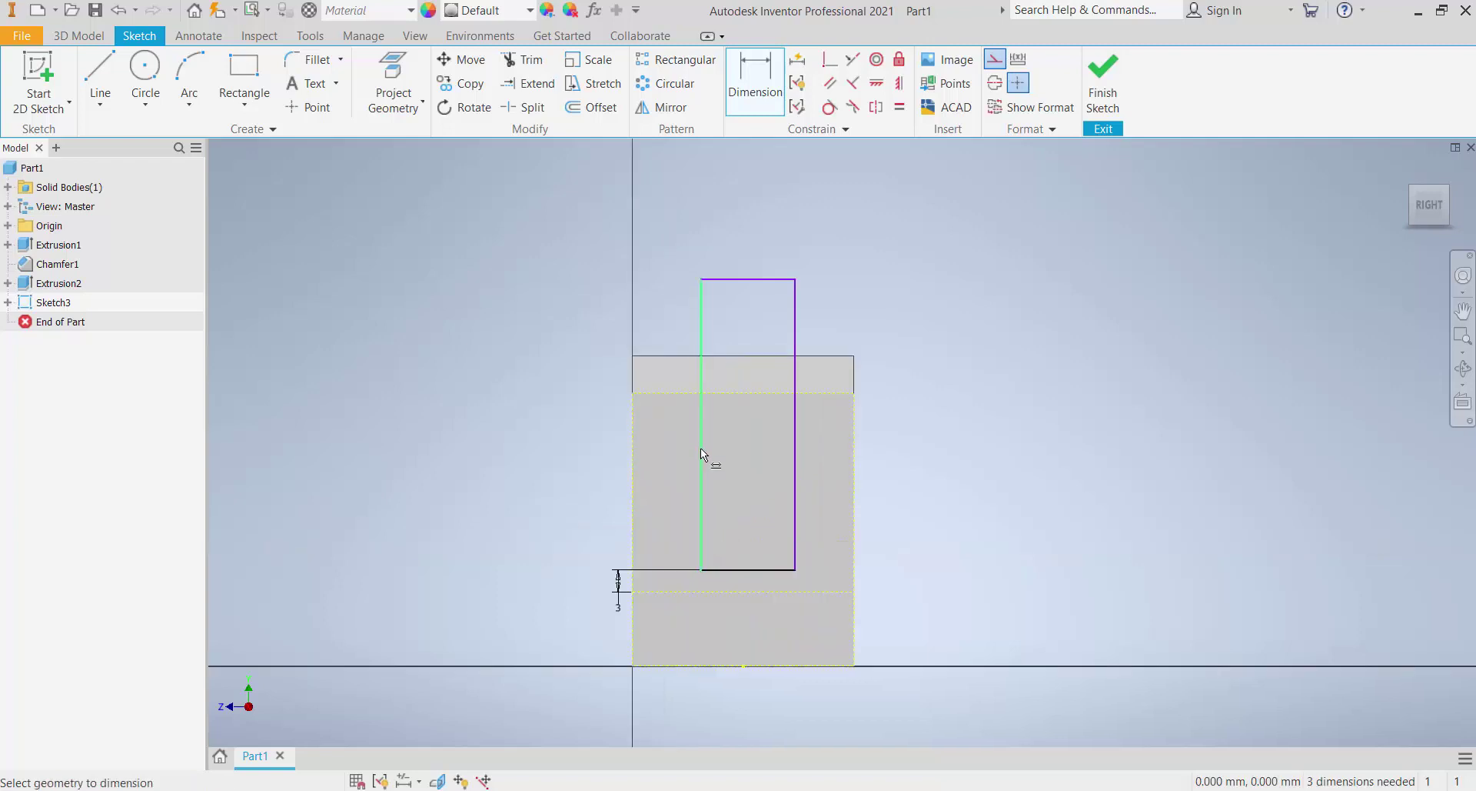
pyautogui.click(795, 452)
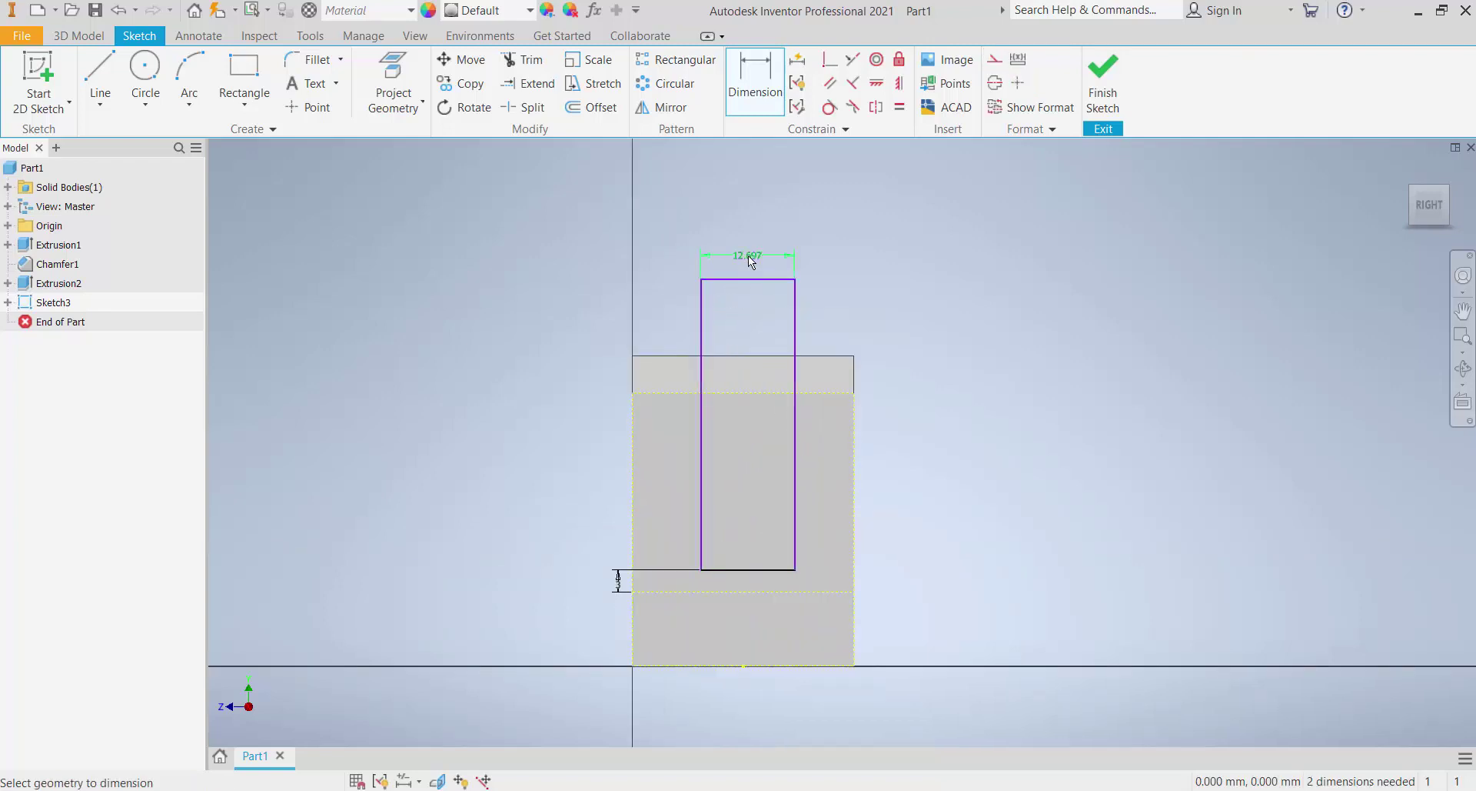
pyautogui.click(751, 261)
pyautogui.write('12')
pyautogui.press('Return')
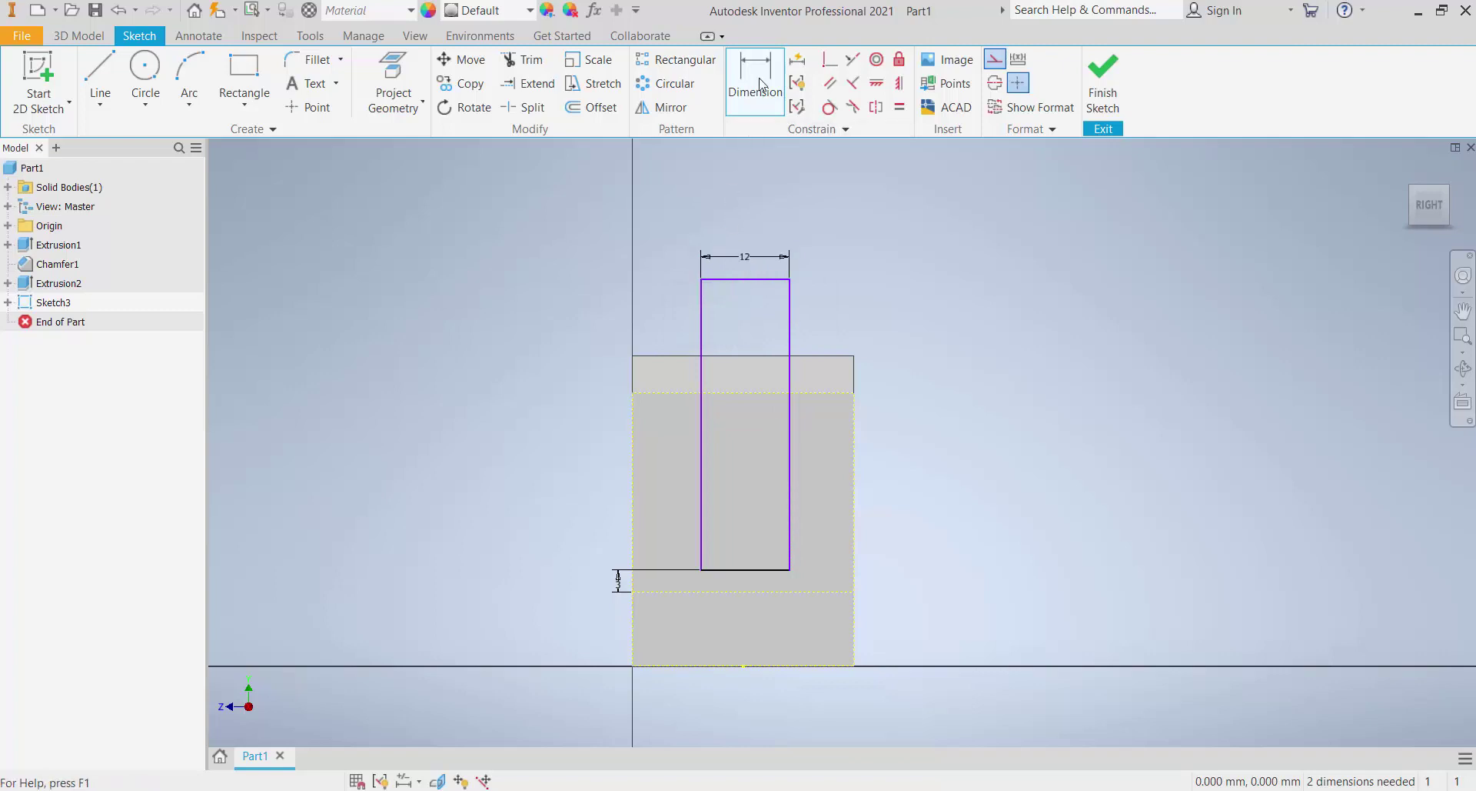
# Dimension the rectangle's left side 6 mm horizontally from the midpoint of the part's bottom edge
pyautogui.click(757, 83)
pyautogui.click(746, 664)
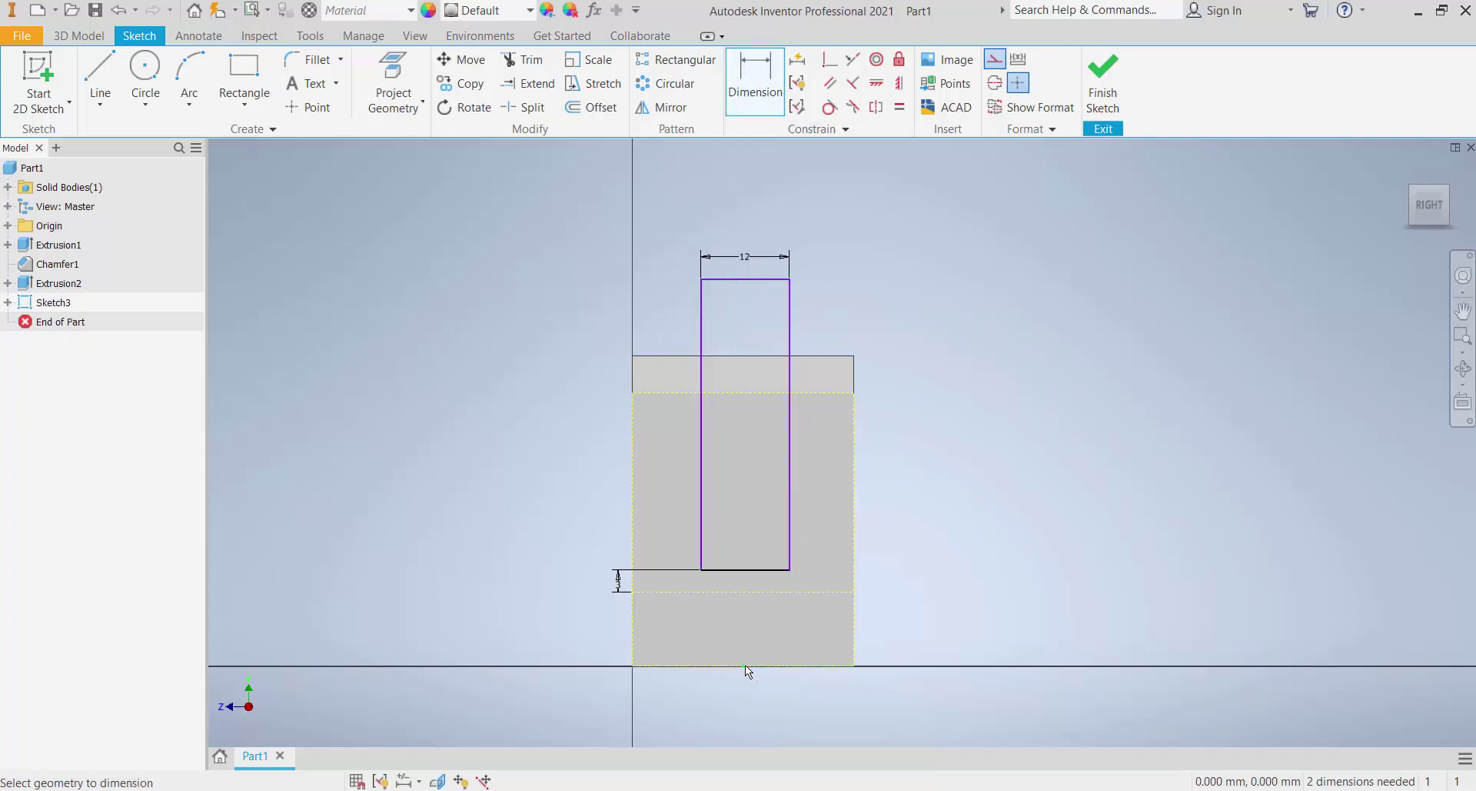
pyautogui.click(701, 519)
pyautogui.click(731, 339)
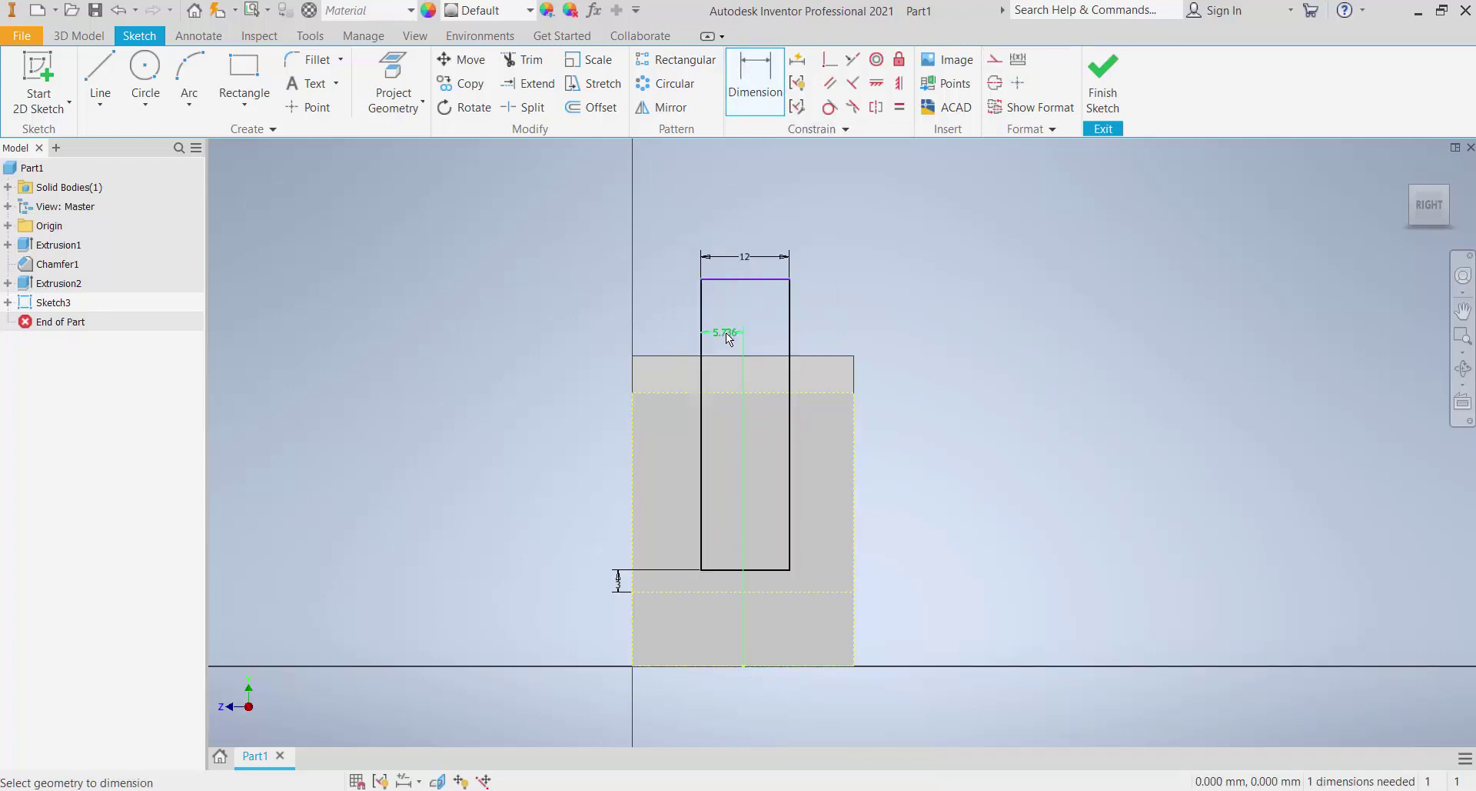
pyautogui.write('6')
pyautogui.press('Return')
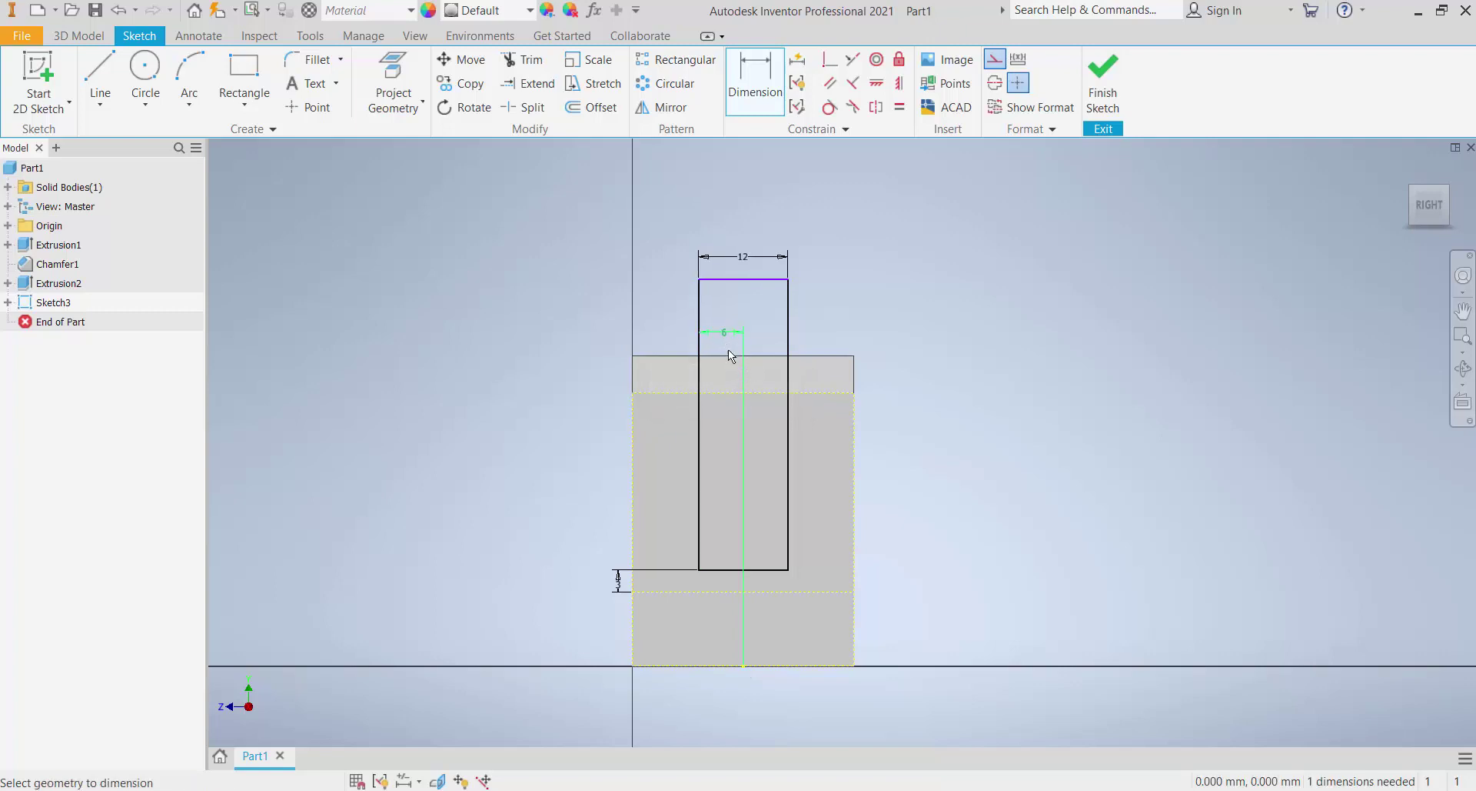
# Make the rectangle's upper edge collinear with the top edge of the upright
pyautogui.click(853, 59)
pyautogui.click(763, 279)
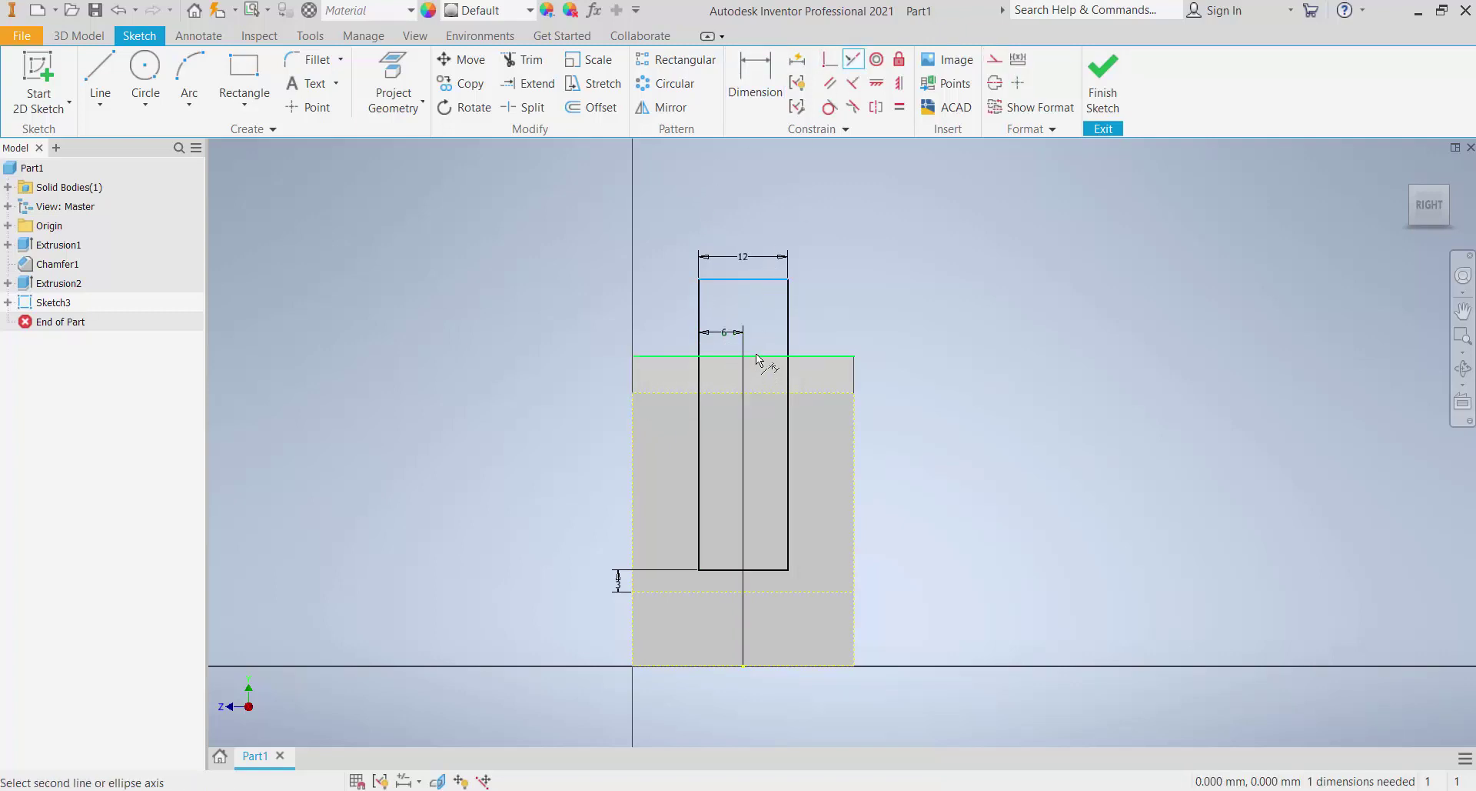
pyautogui.click(755, 356)
pyautogui.press('Escape')
# Check the distances from the rectangle's vertical sides to the upright's outer edges without placing dimensions
pyautogui.press('d')
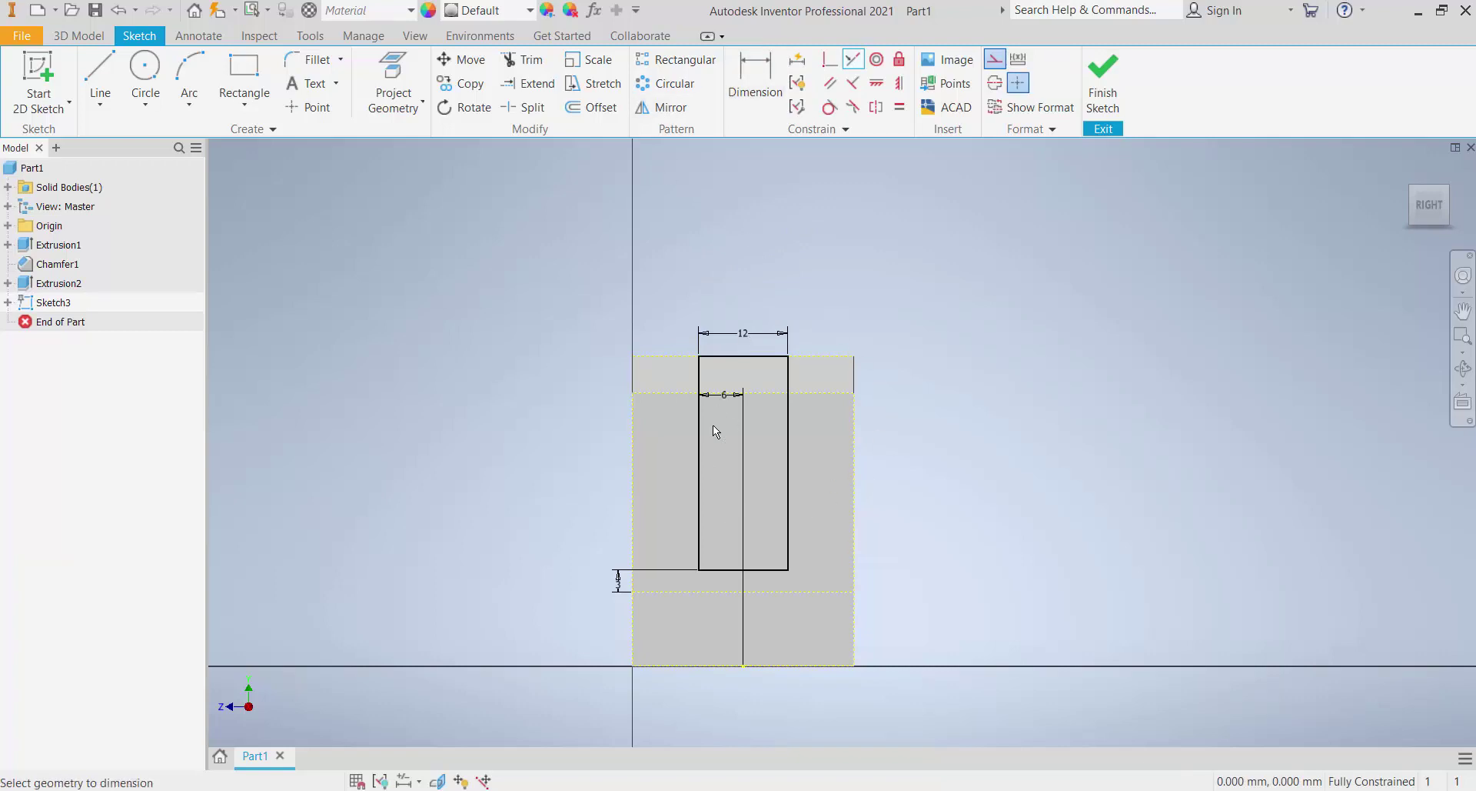
pyautogui.click(699, 436)
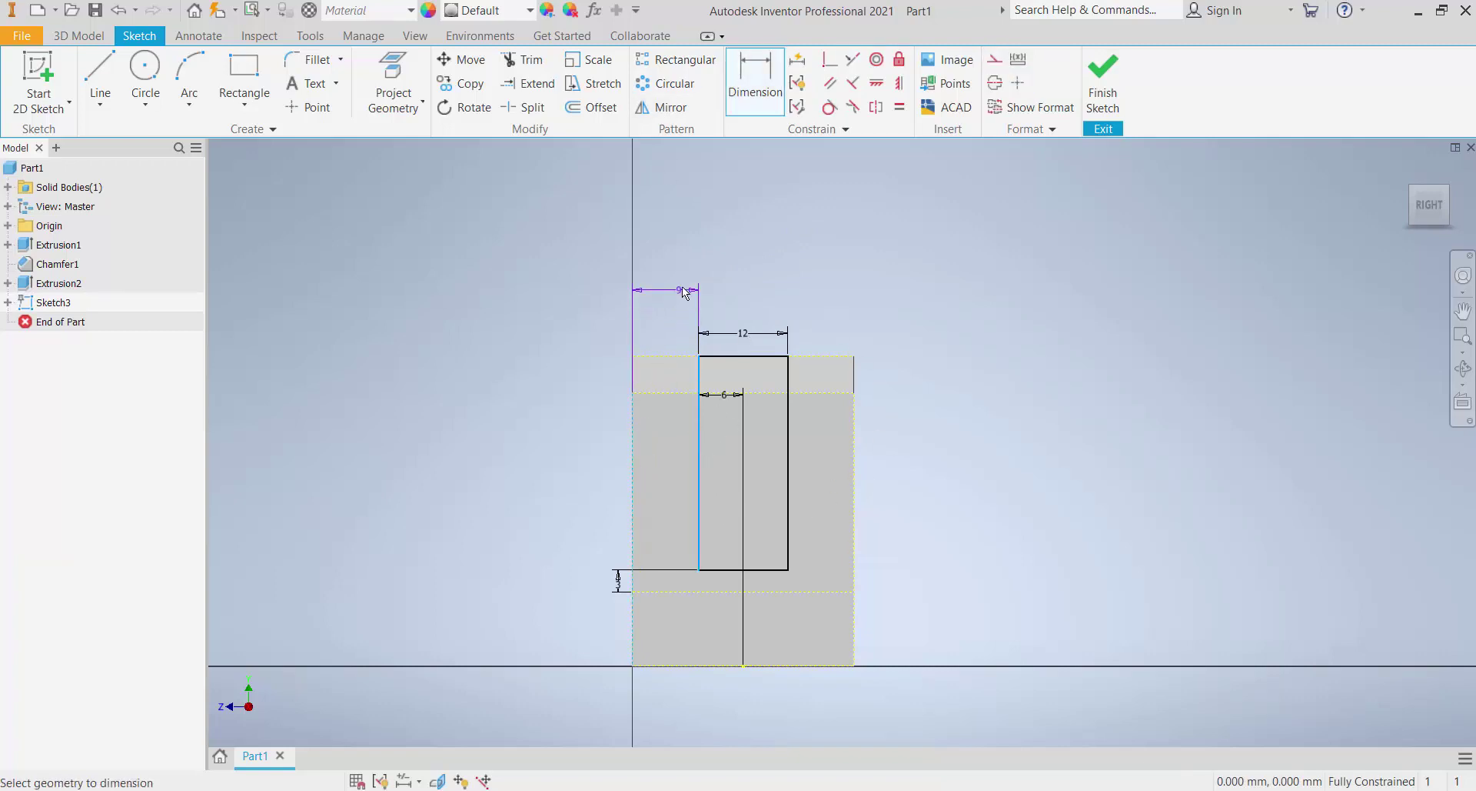
pyautogui.press('Escape')
pyautogui.click(787, 441)
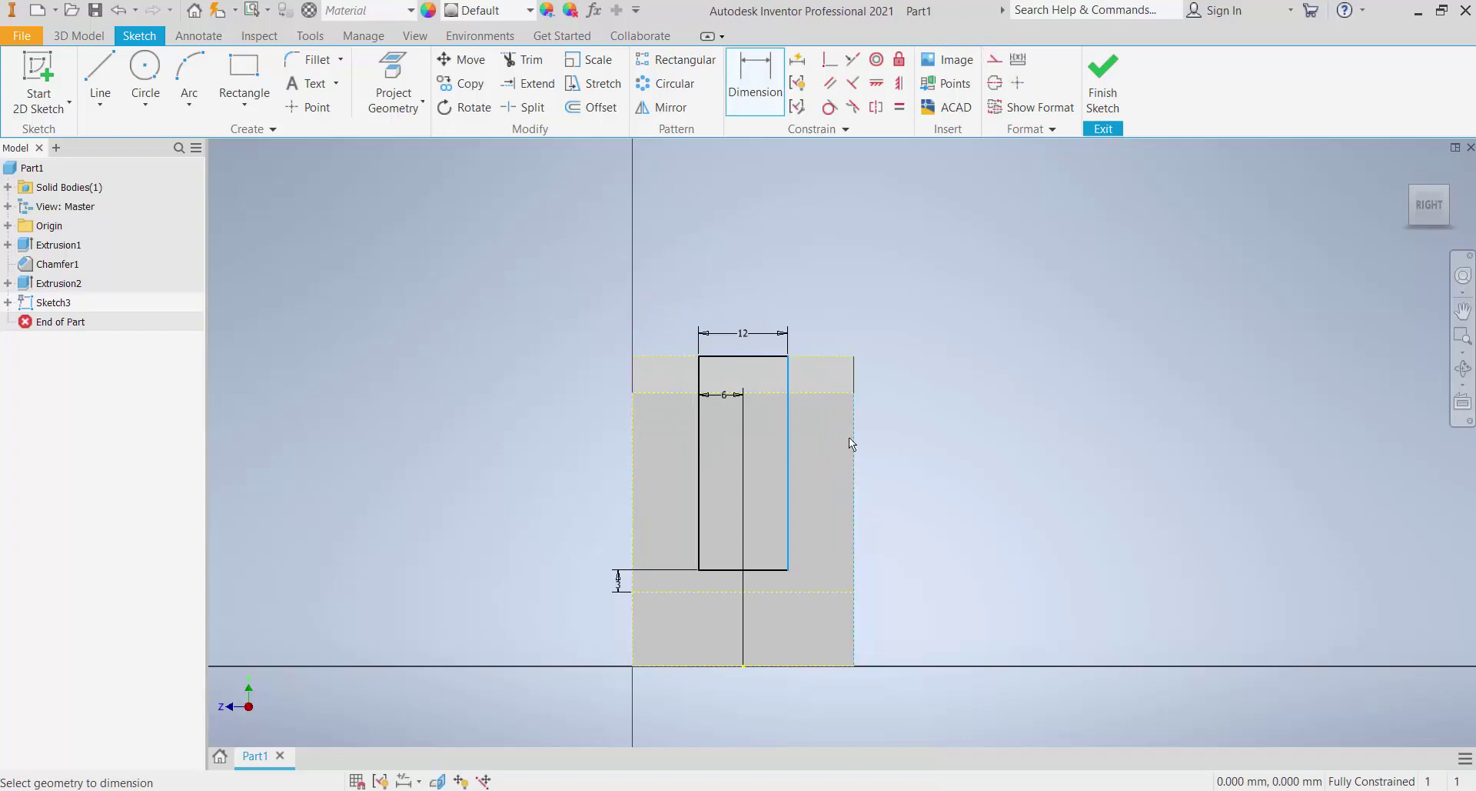
pyautogui.press('Escape')
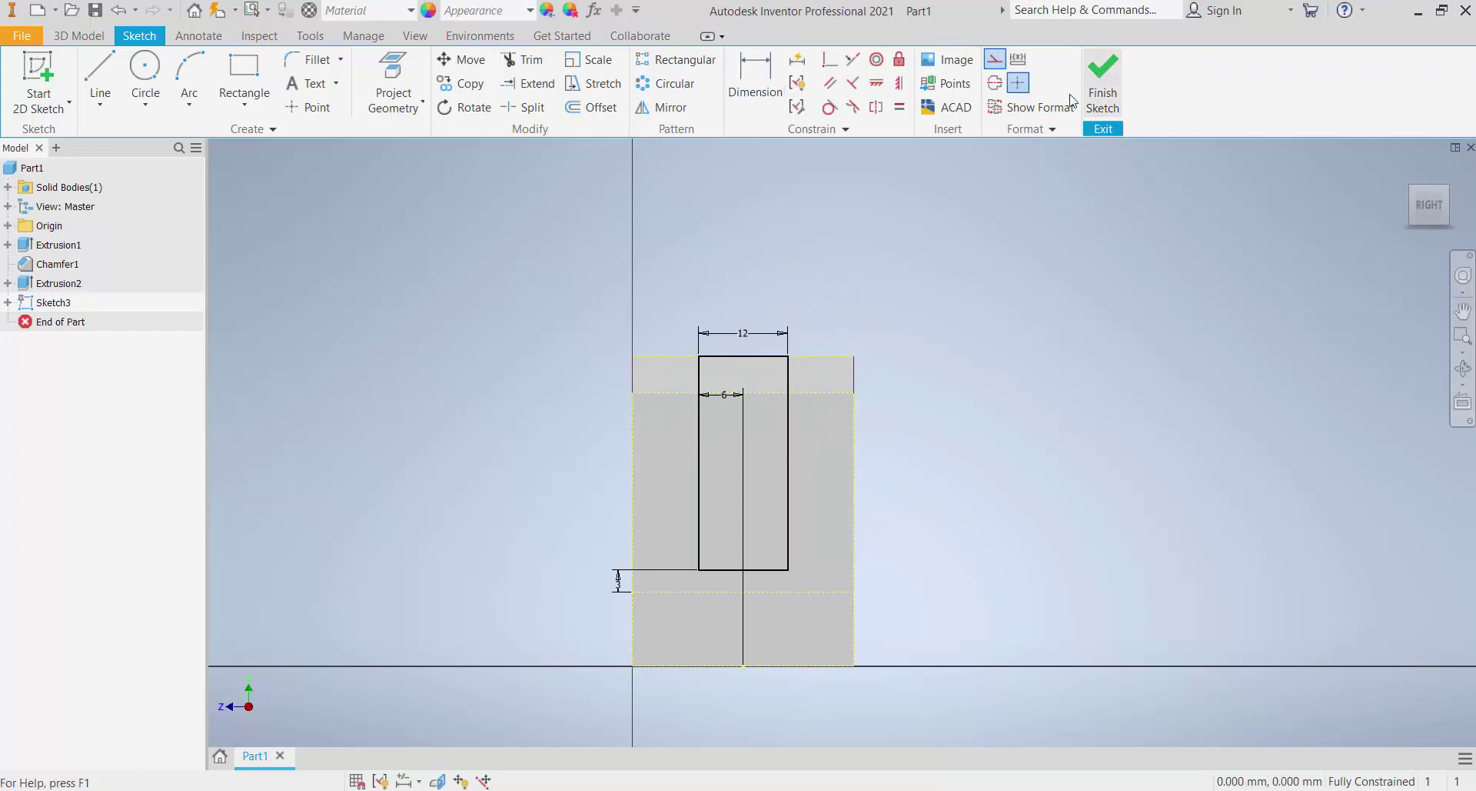
# Finish the sketch and extrude the rectangle as a cut through all of the upright
pyautogui.scroll(2, 771, 317)
pyautogui.click(1102, 93)
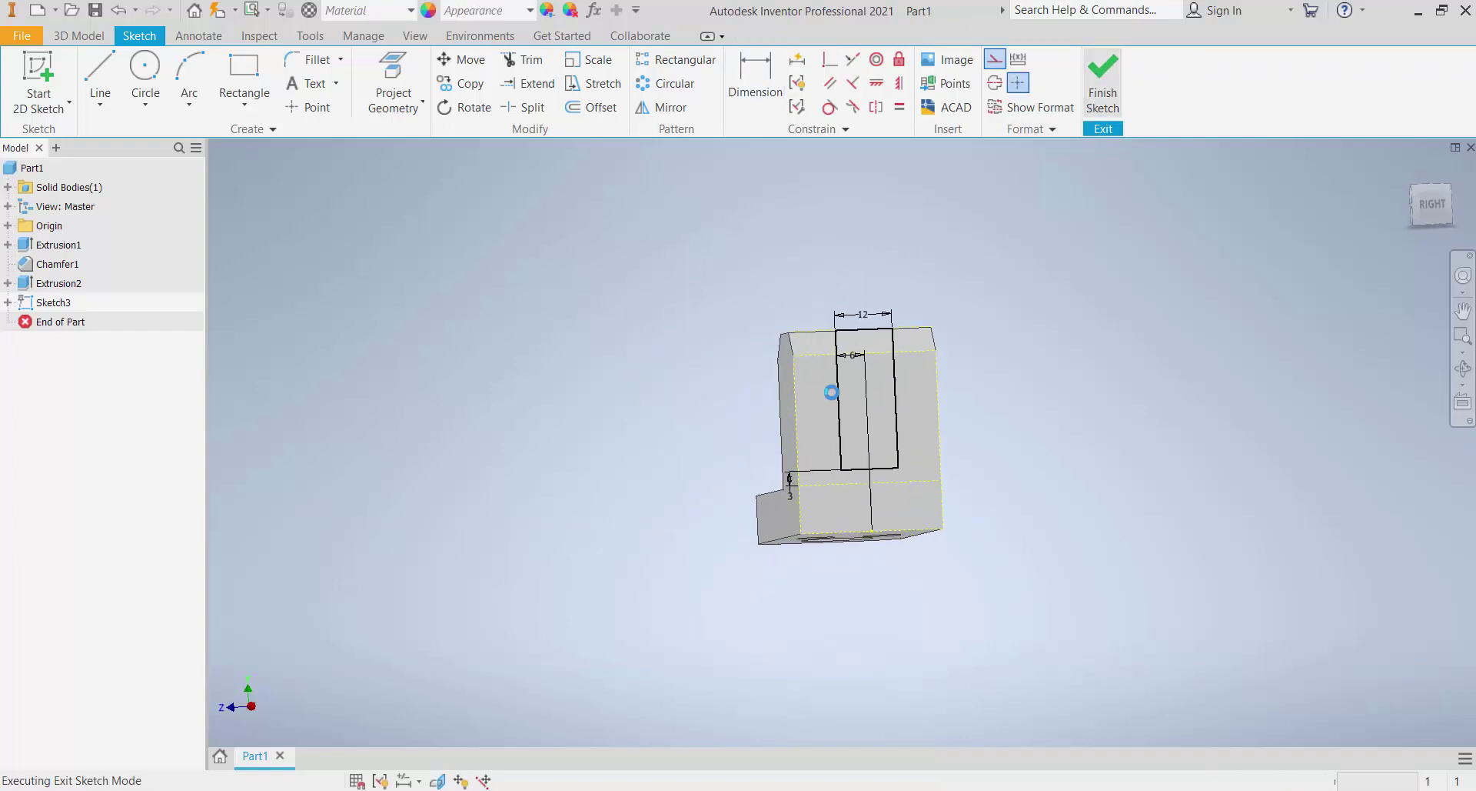
pyautogui.click(107, 85)
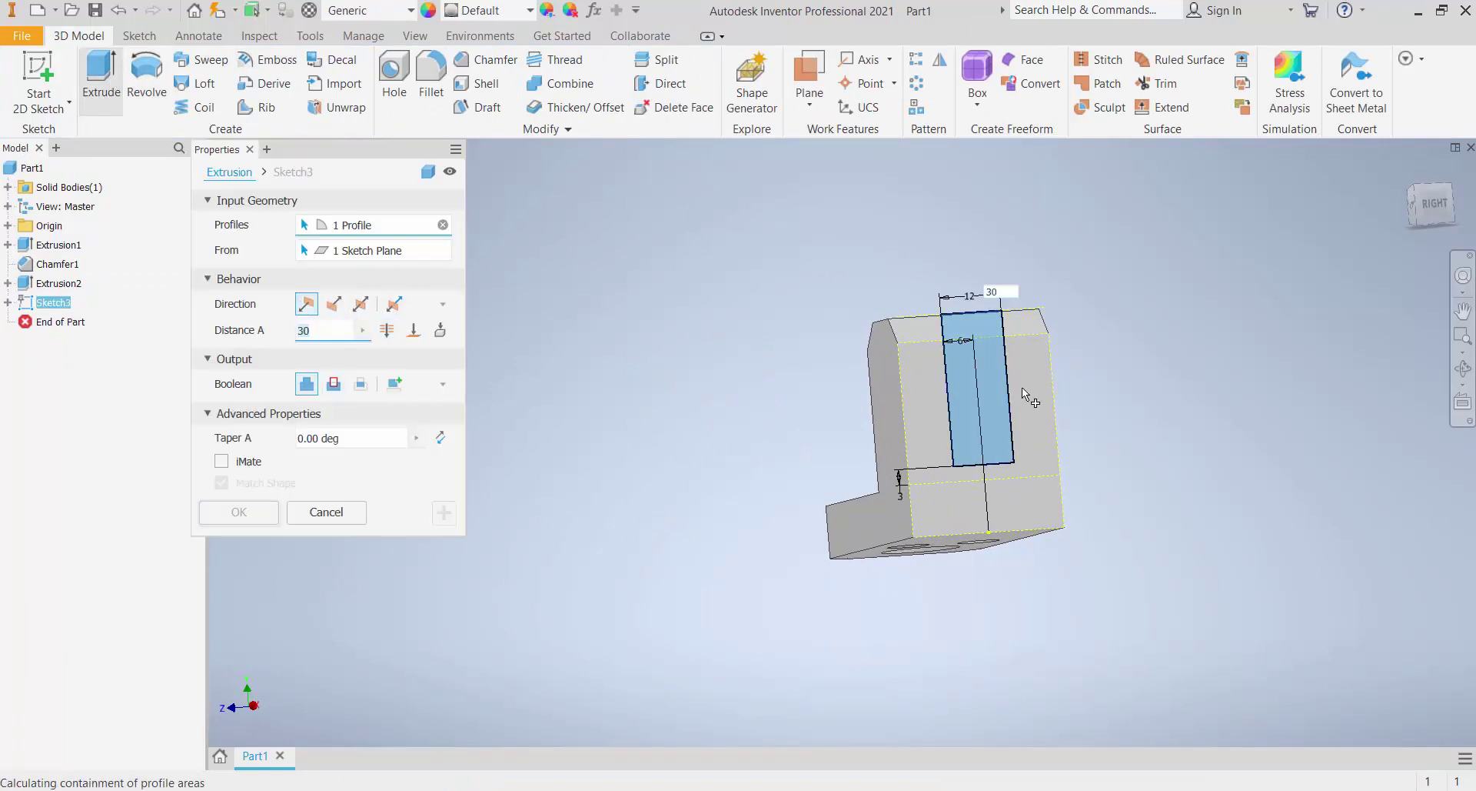
pyautogui.click(387, 329)
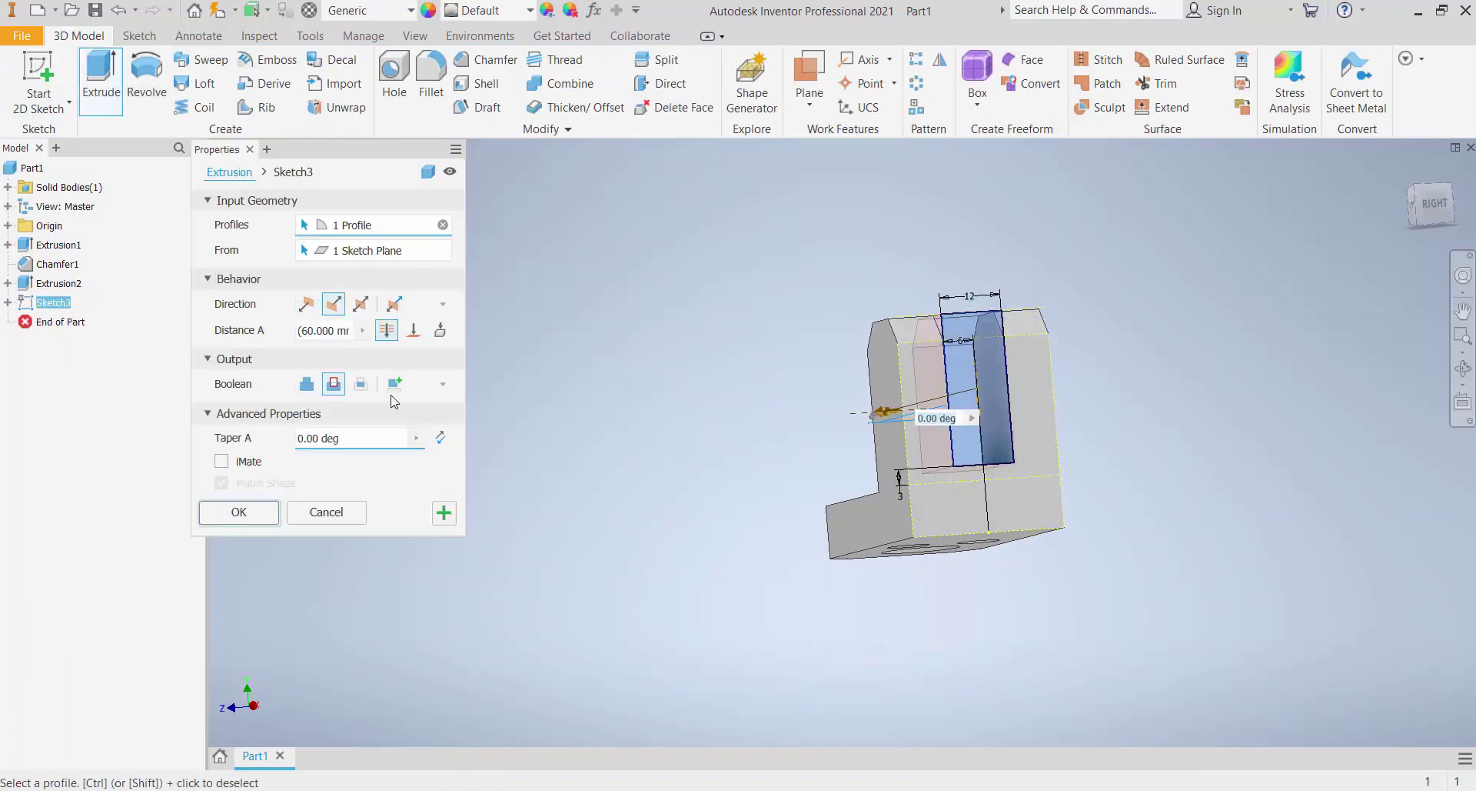
pyautogui.click(239, 514)
# Start a sketch on the bracket's L-shaped side face and project that face's edges as construction geometry
pyautogui.keyDown('shift'); pyautogui.moveTo(600, 426); pyautogui.dragTo(675, 460, button='middle'); pyautogui.keyUp('shift')
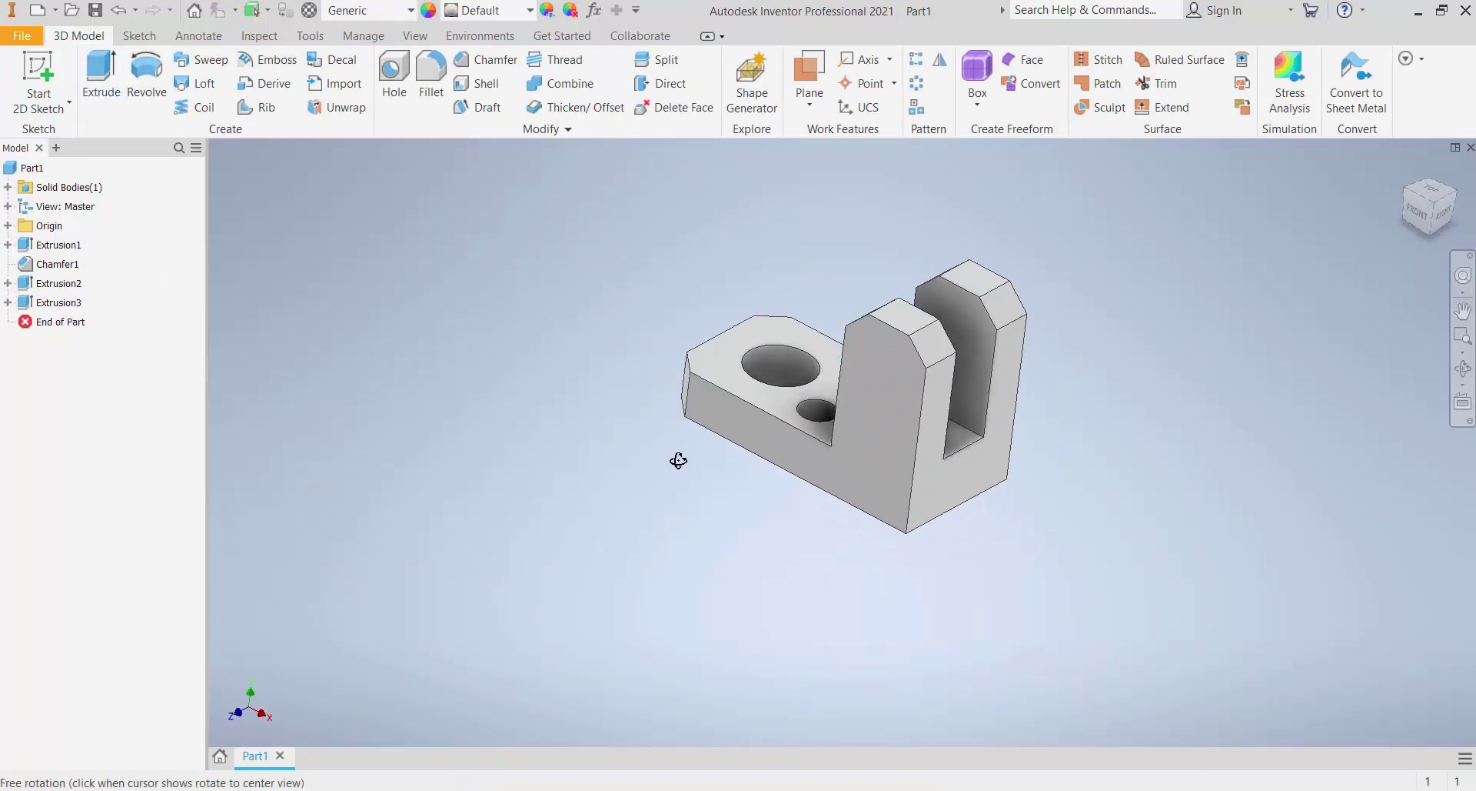
pyautogui.click(858, 372)
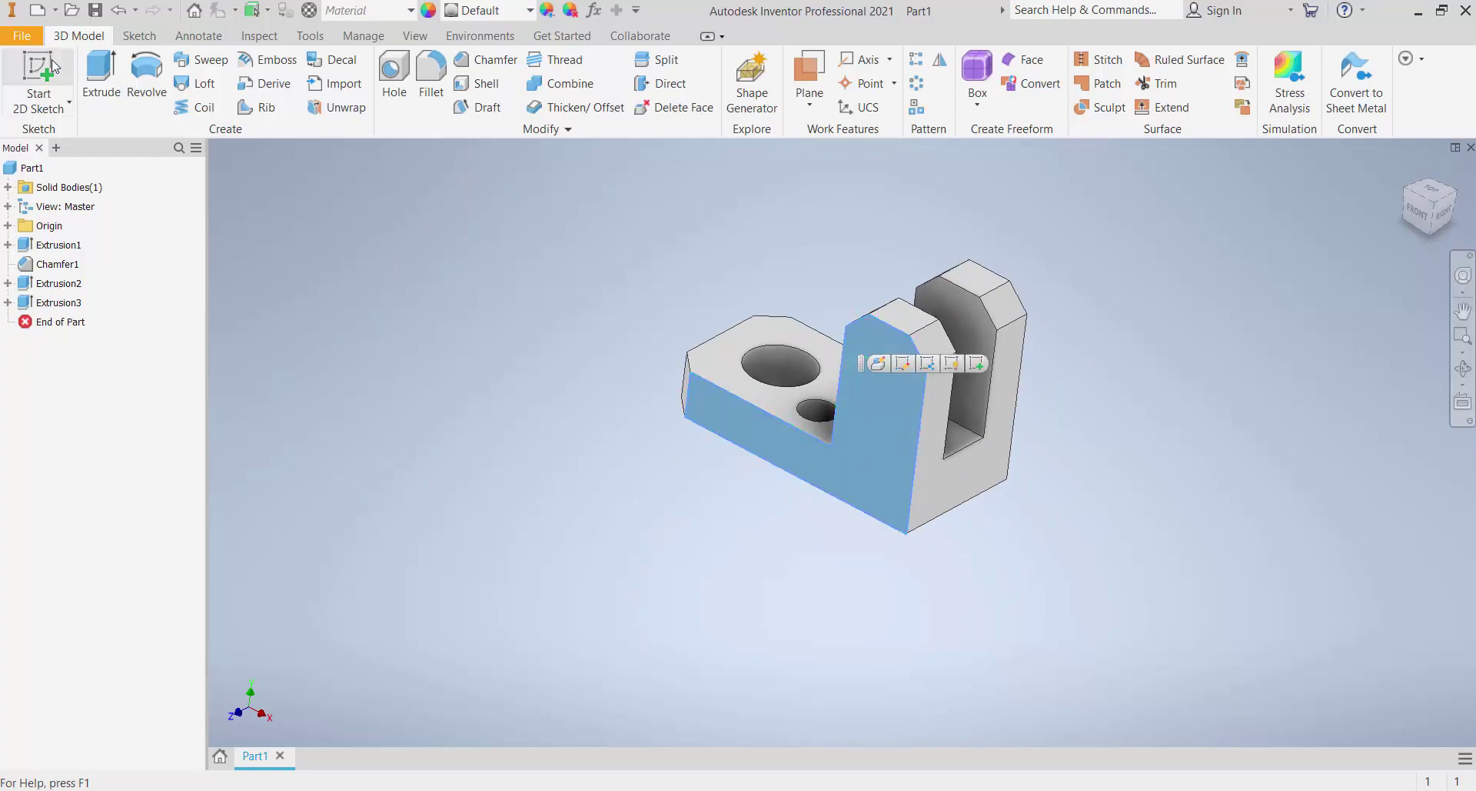
pyautogui.click(906, 345)
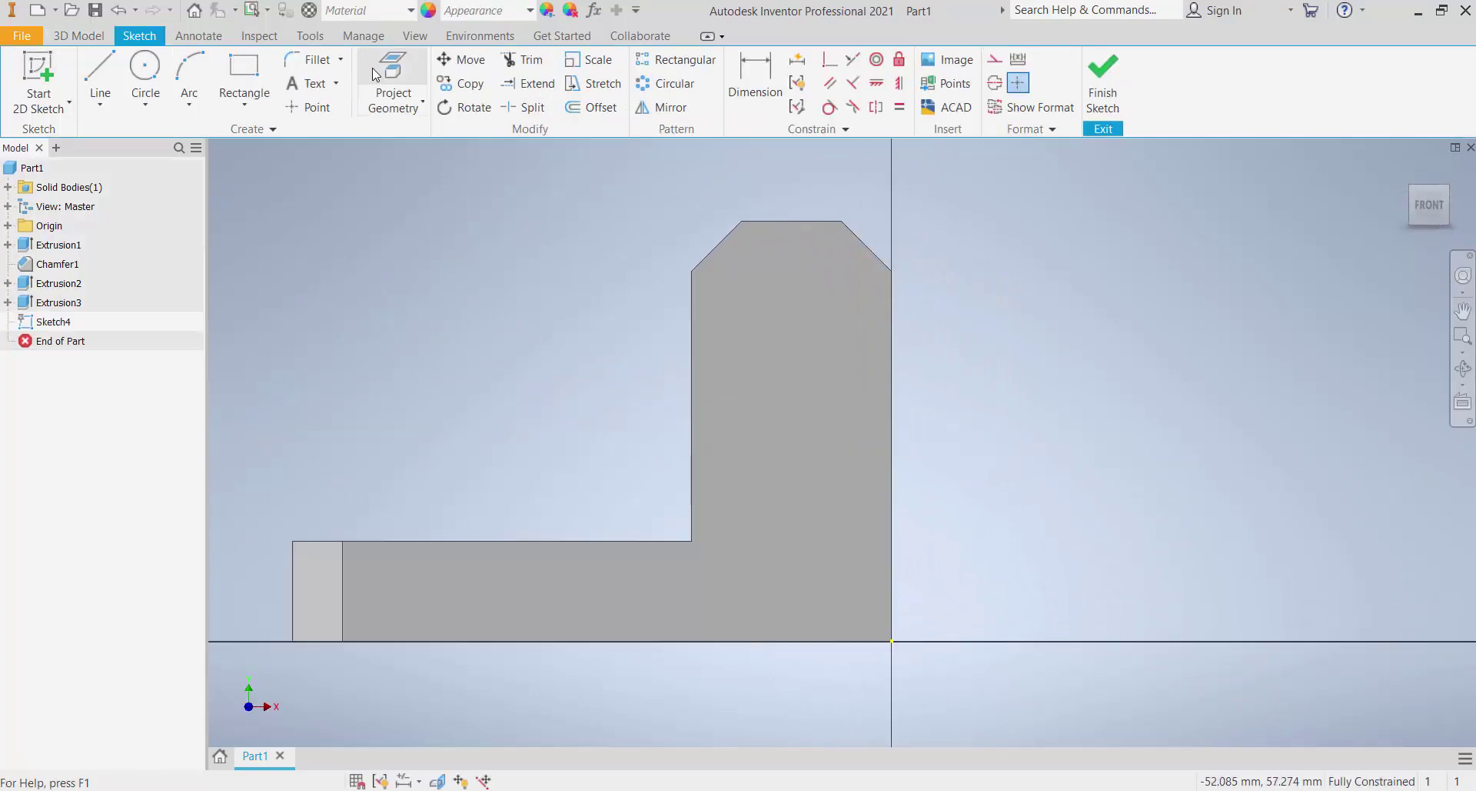
pyautogui.press('p')
pyautogui.click(995, 59)
pyautogui.click(786, 363)
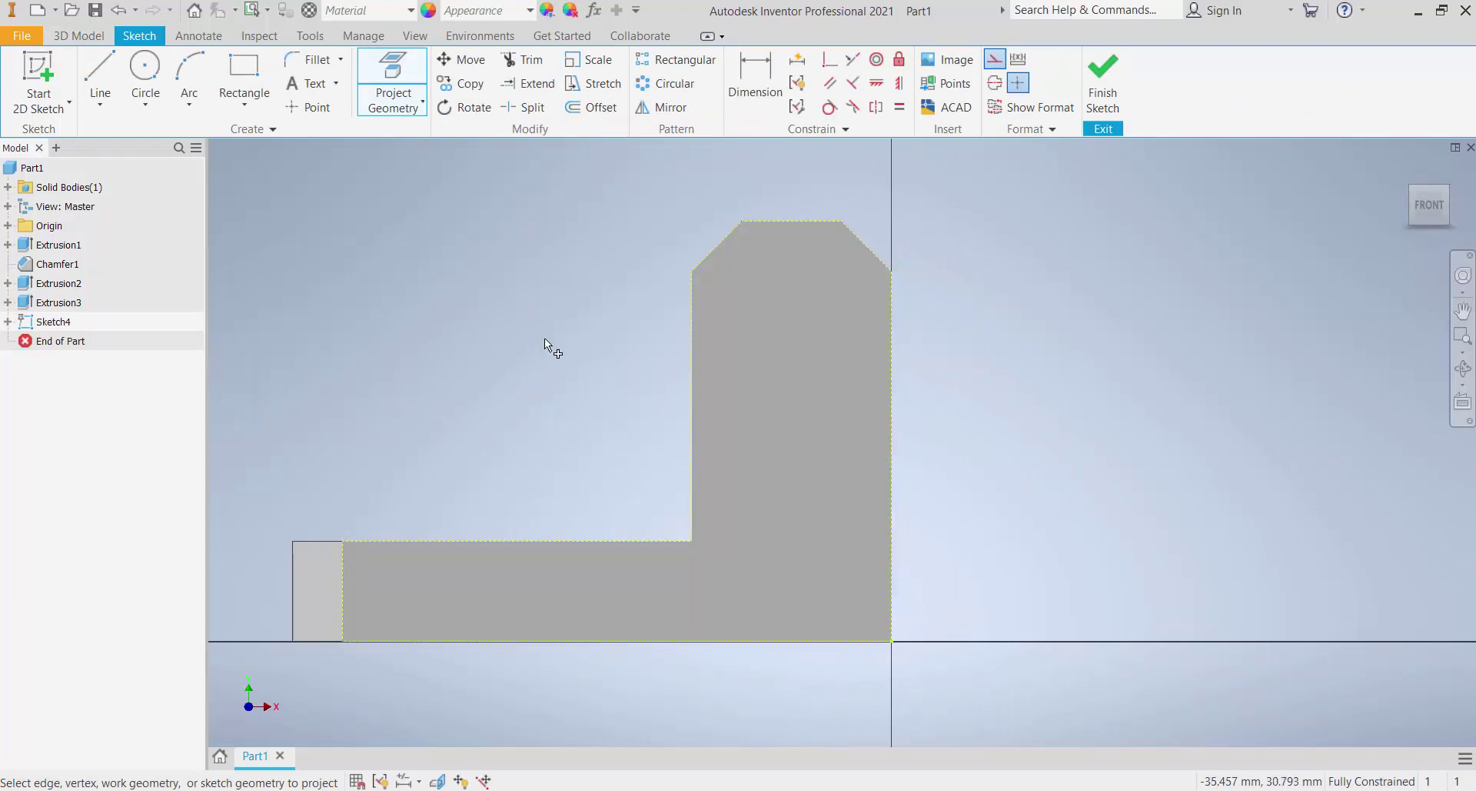
# Draw a vertical construction line about 89 mm long through the middle of the upright, extending beyond its top and bottom
pyautogui.click(102, 79)
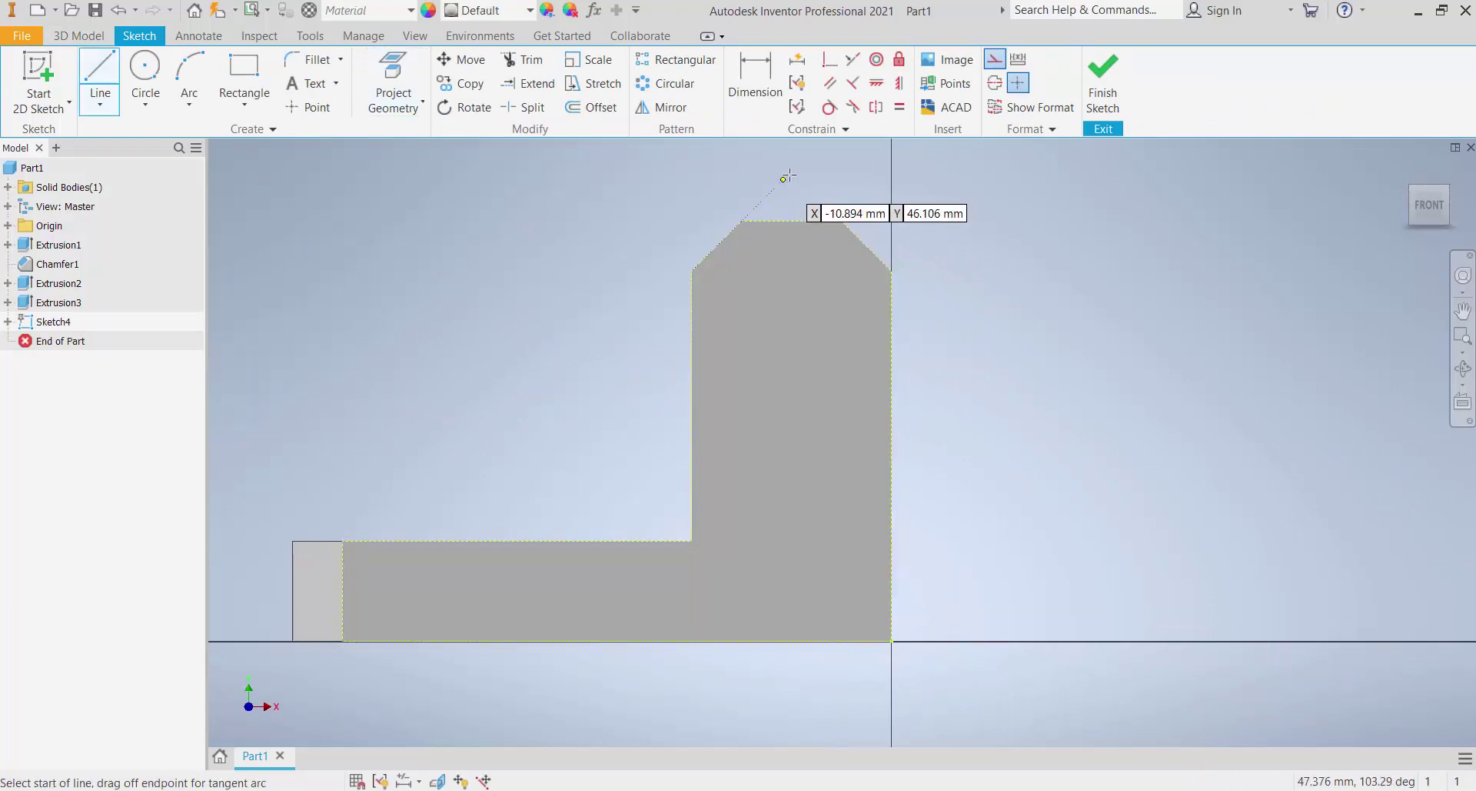
pyautogui.scroll(5, 800, 166)
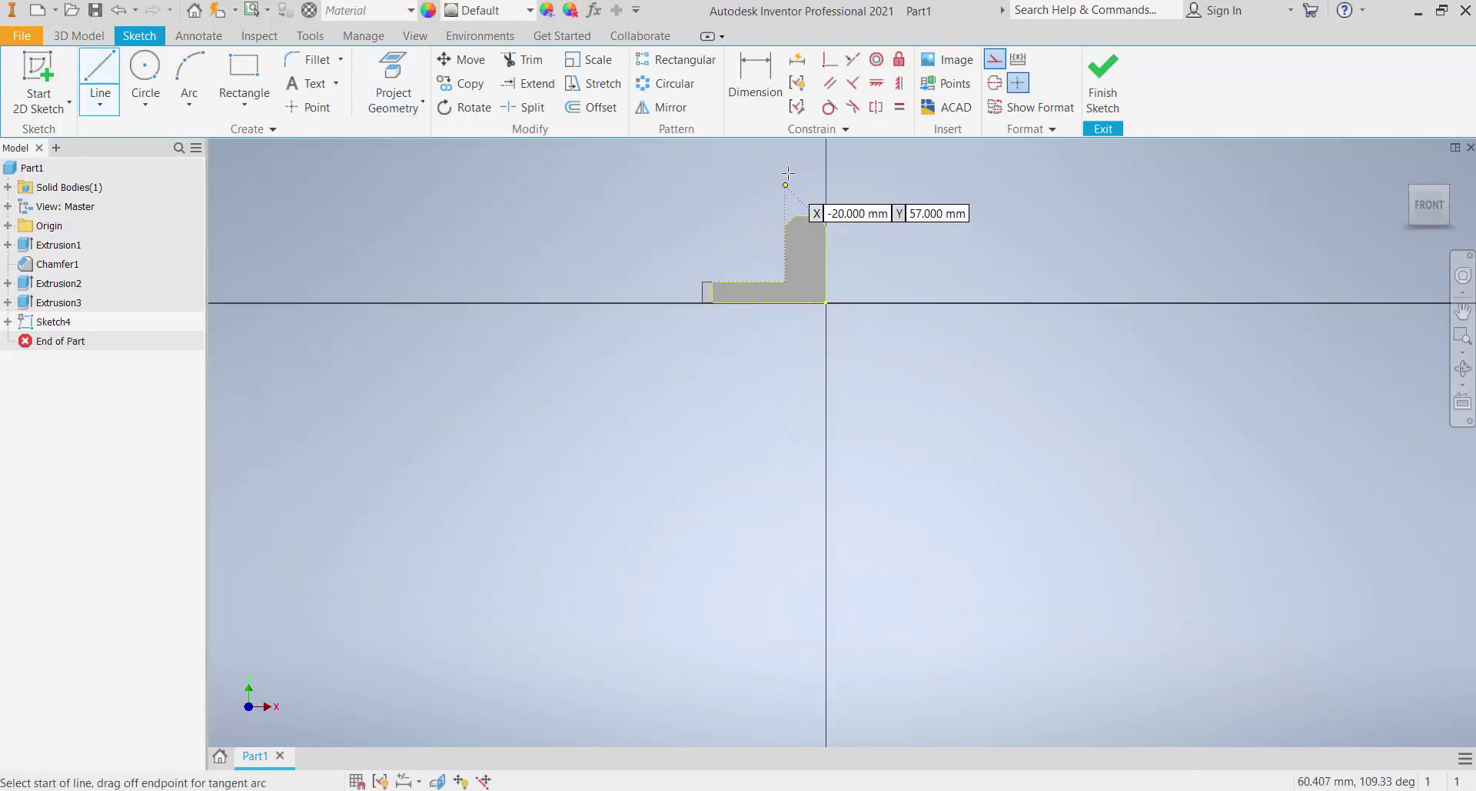
pyautogui.click(806, 163)
pyautogui.click(805, 345)
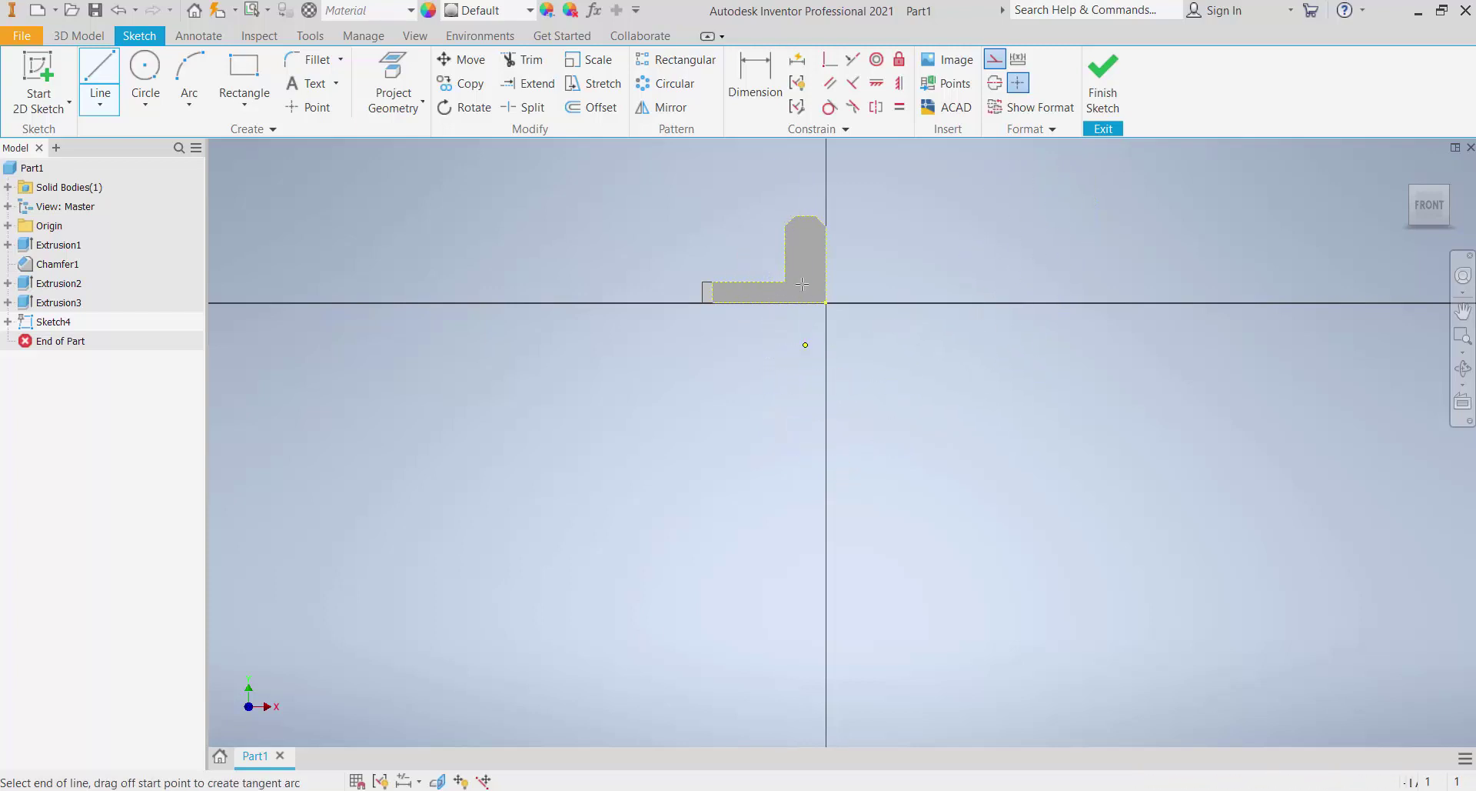
# Dimension the vertical construction line 10 mm from the upright's outer vertical edge
pyautogui.click(755, 73)
pyautogui.scroll(-4, 807, 173)
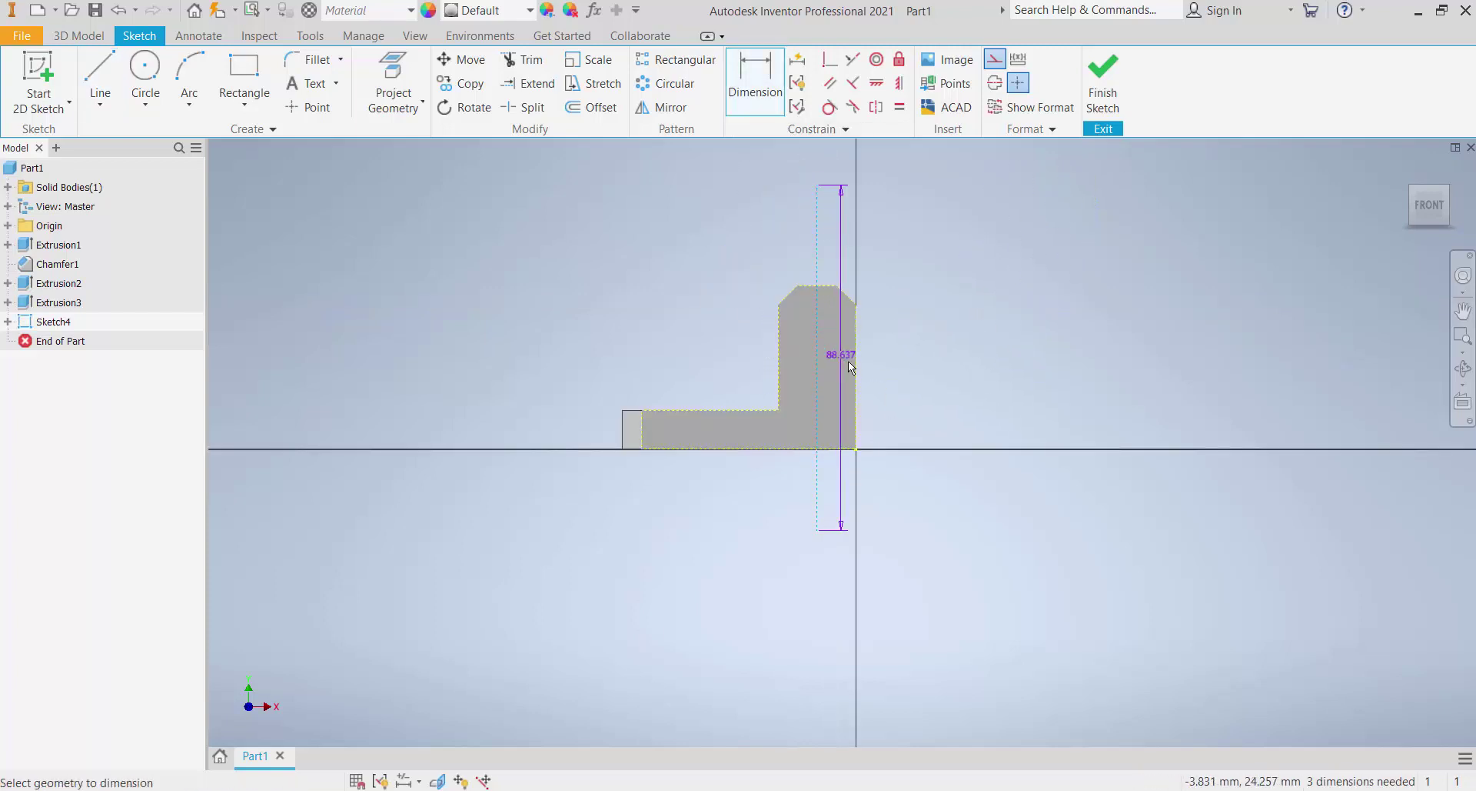
pyautogui.click(856, 515)
pyautogui.click(848, 523)
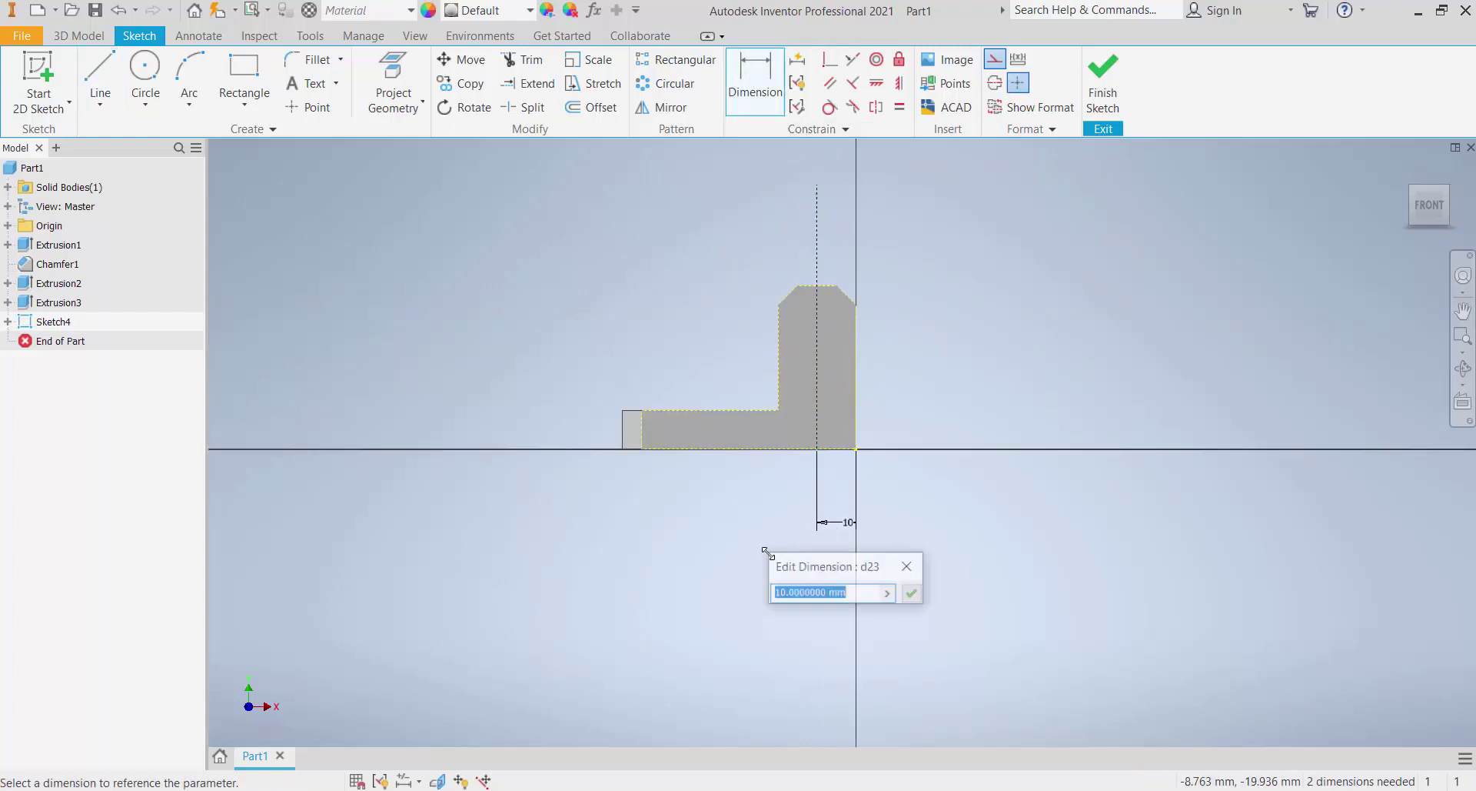
pyautogui.write('10')
pyautogui.press('Return')
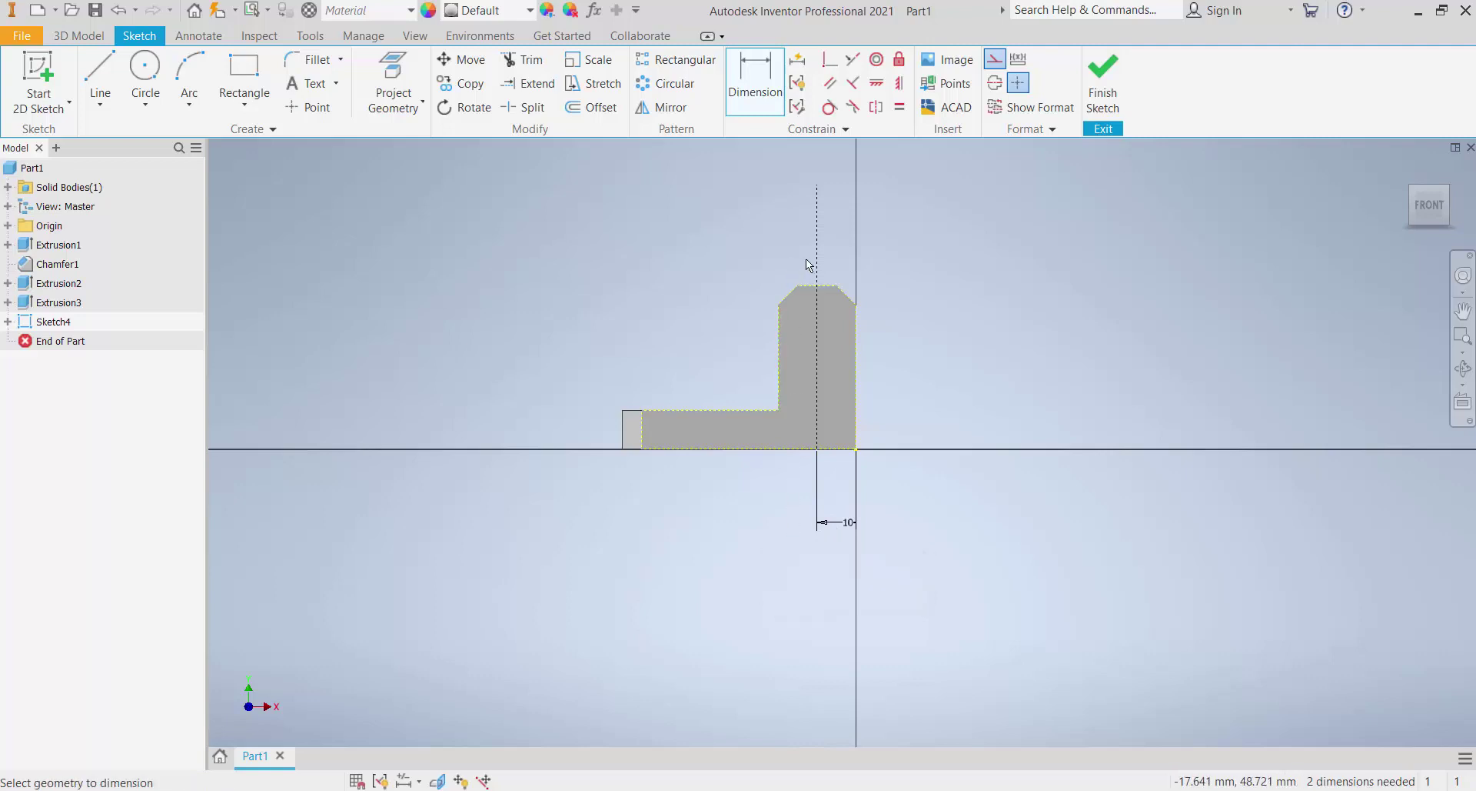
# Draw a 10 mm diameter circle centred on the vertical construction line in the upper part of the upright
pyautogui.scroll(-3, 815, 281)
pyautogui.click(145, 73)
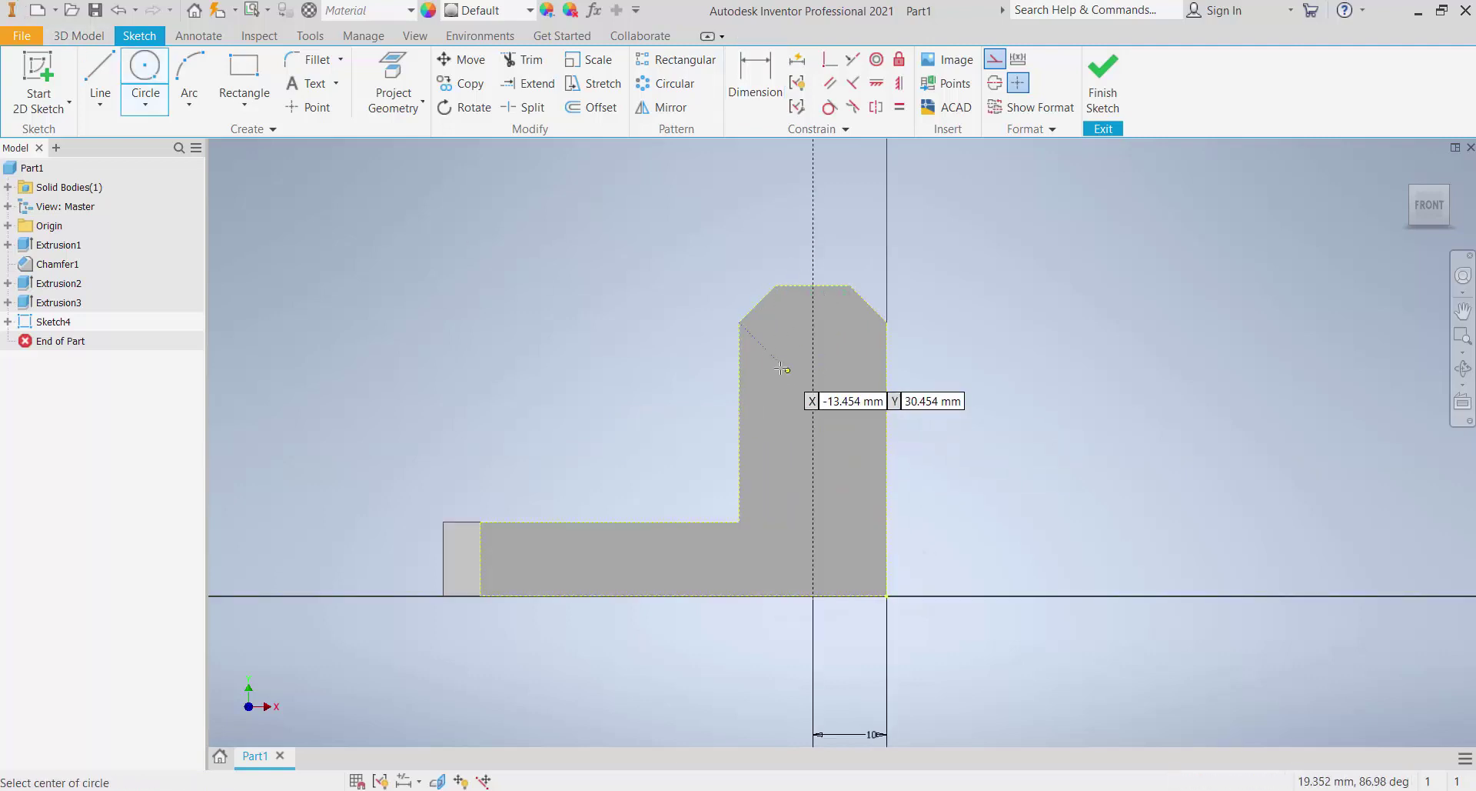
pyautogui.scroll(-3, 813, 375)
pyautogui.click(813, 375)
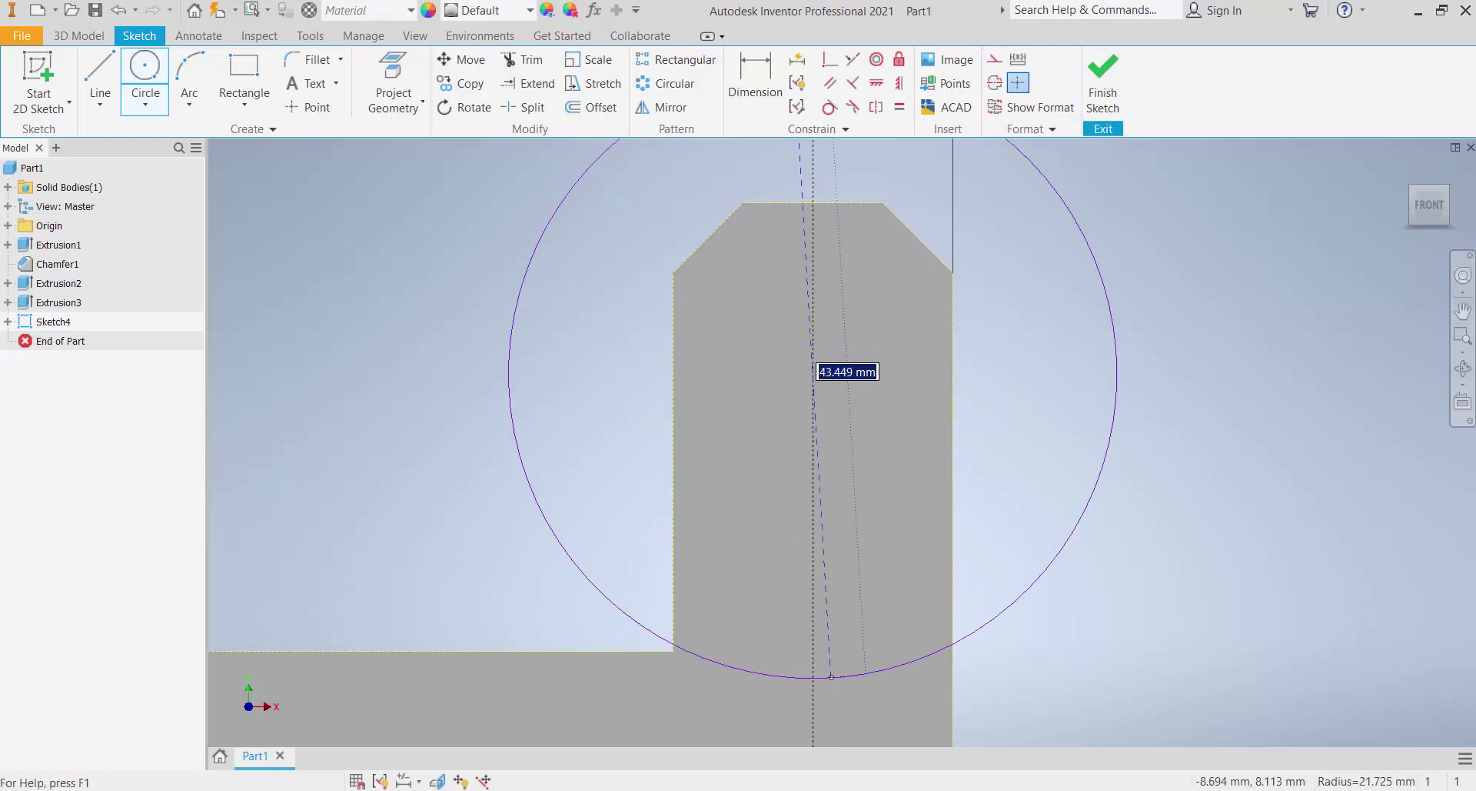
pyautogui.hotkey('alt', 'Tab')
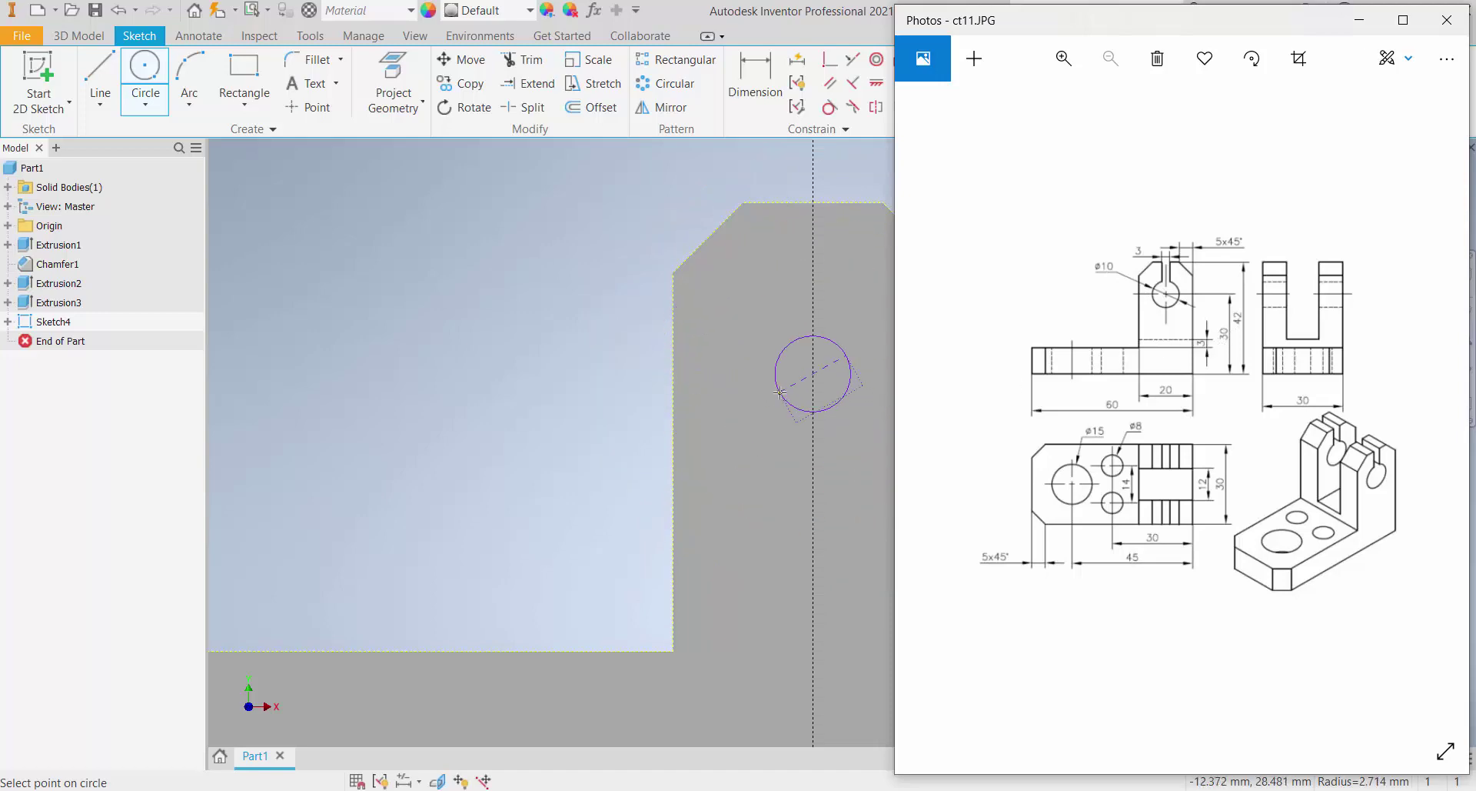
pyautogui.hotkey('alt', 'Tab')
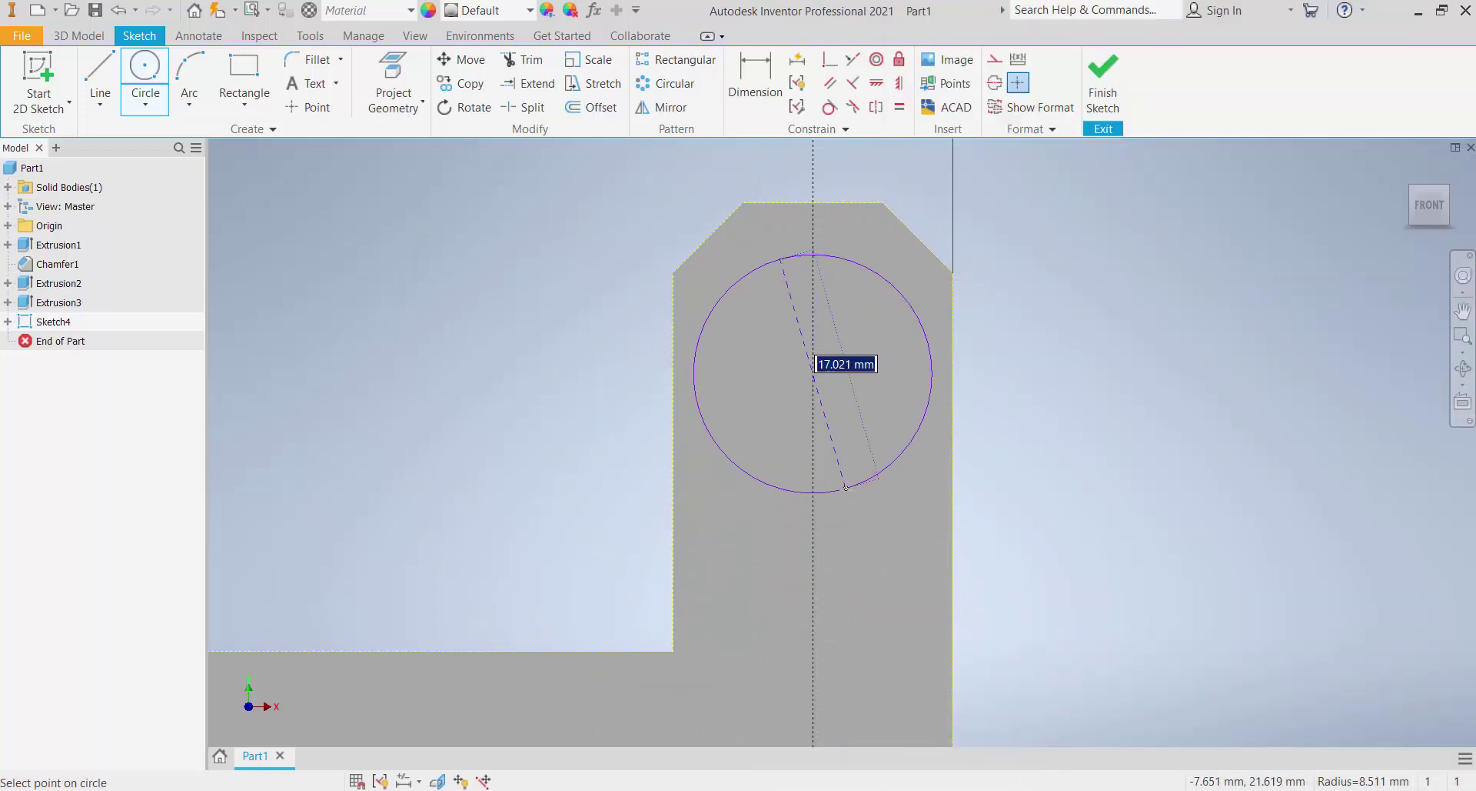
pyautogui.write('10')
pyautogui.press('Return')
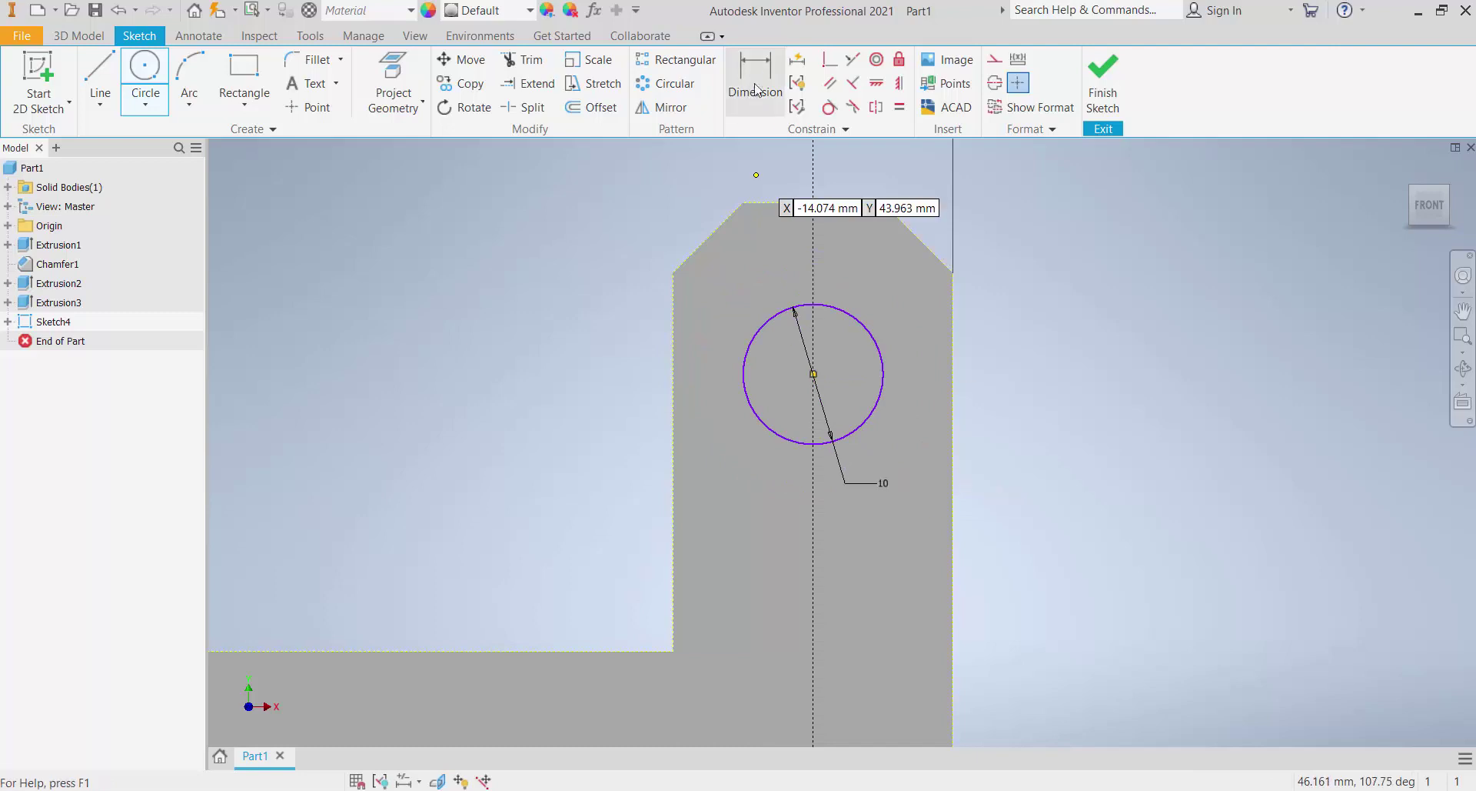
# Dimension the circle's centre 30 mm above the bracket's bottom edge
pyautogui.press('d')
pyautogui.scroll(-3, 841, 362)
pyautogui.click(836, 339)
pyautogui.click(857, 461)
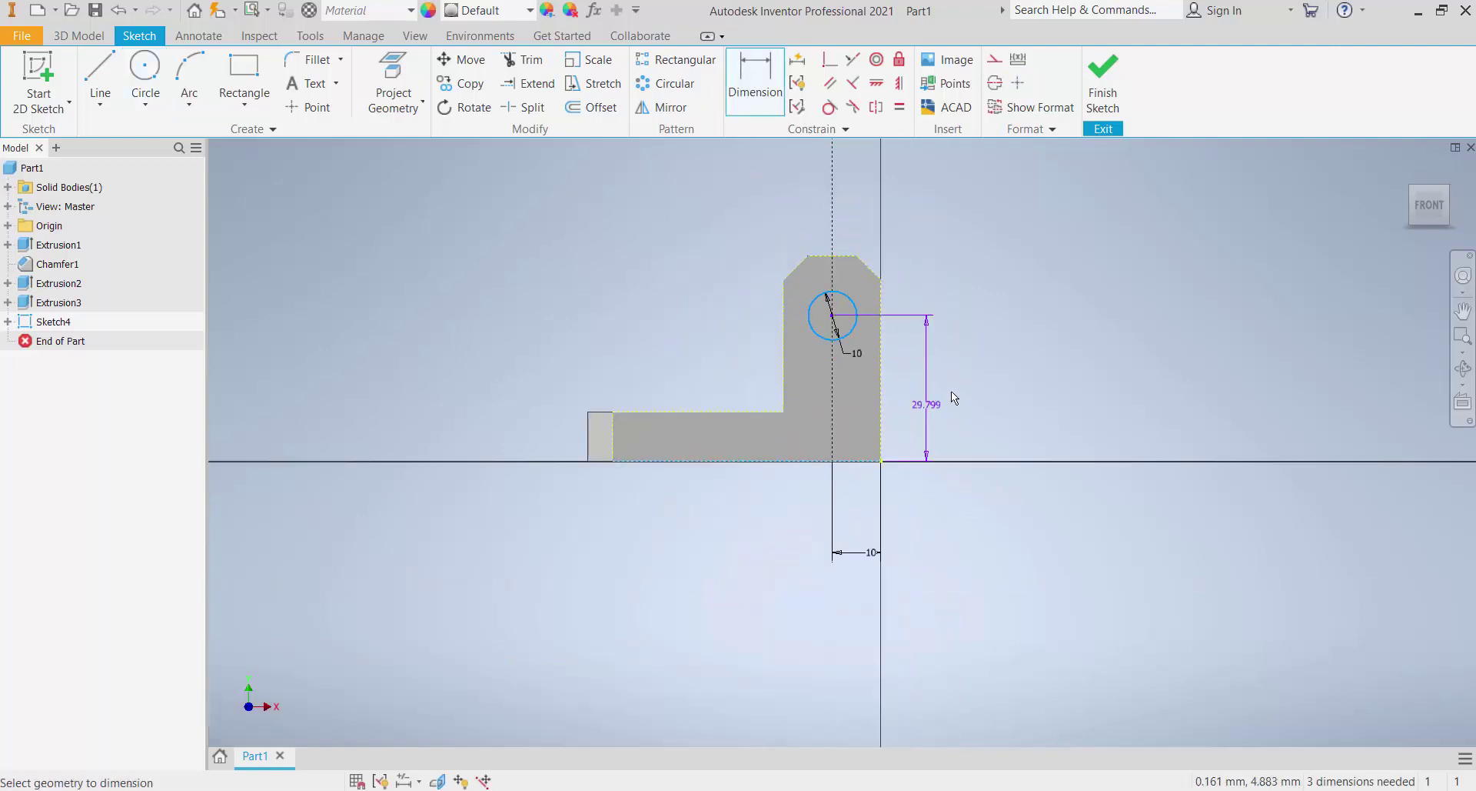
pyautogui.click(952, 391)
pyautogui.write('30')
pyautogui.press('Return')
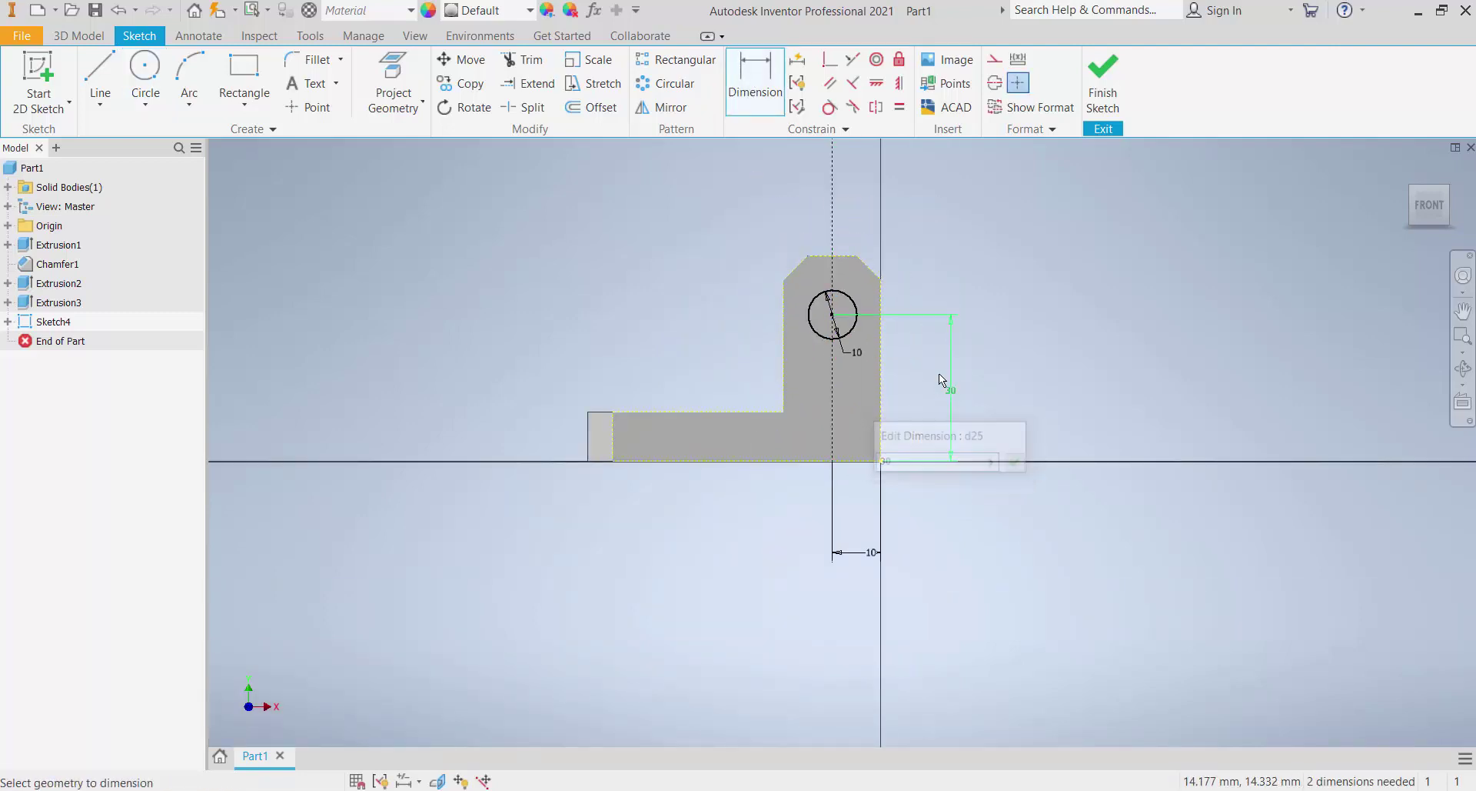
# Check the ct11.JPG drawing and draw a narrow centre-point rectangle on the construction line, centred above the upright and reaching down into the circle
pyautogui.scroll(3, 865, 241)
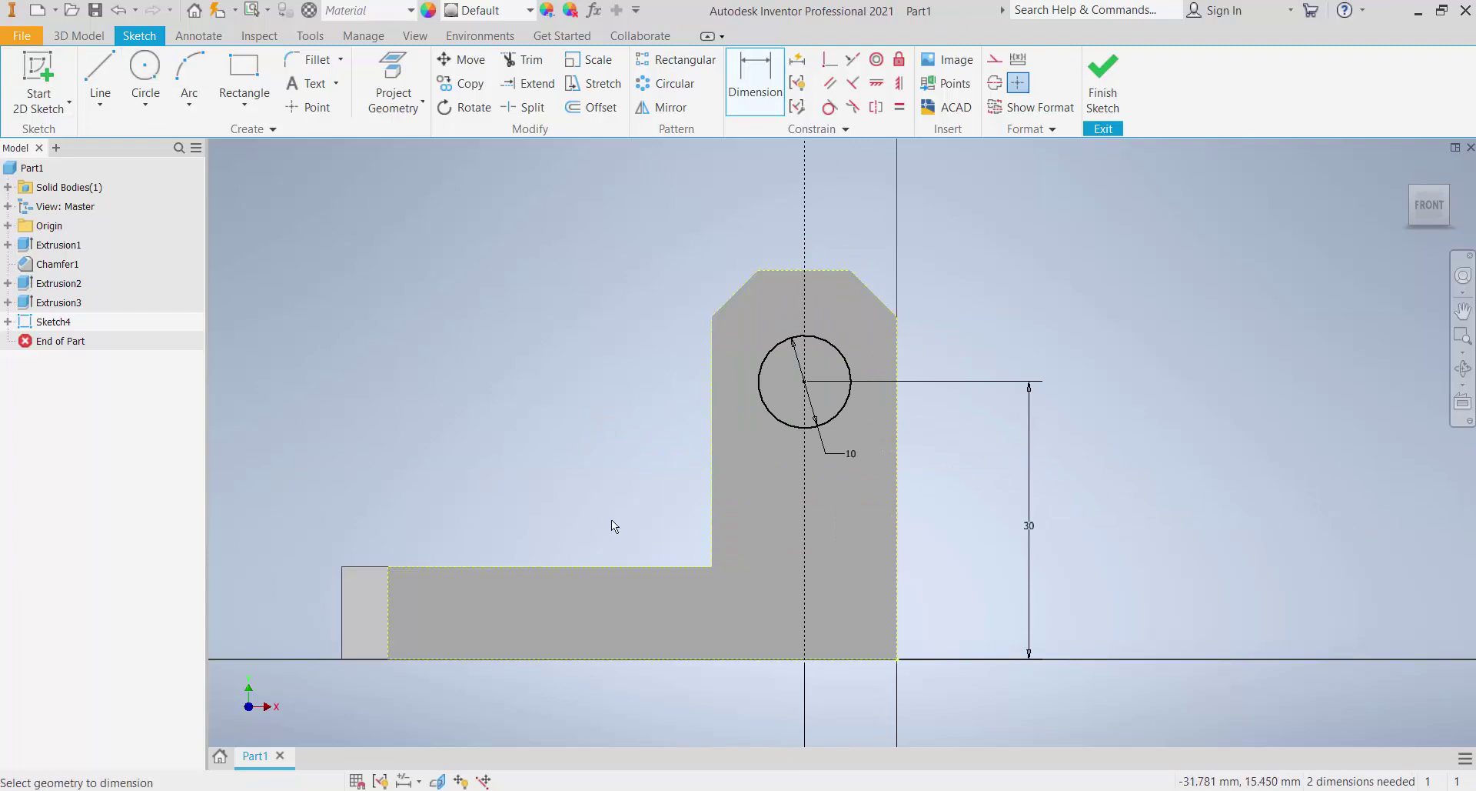
pyautogui.hotkey('alt', 'Tab')
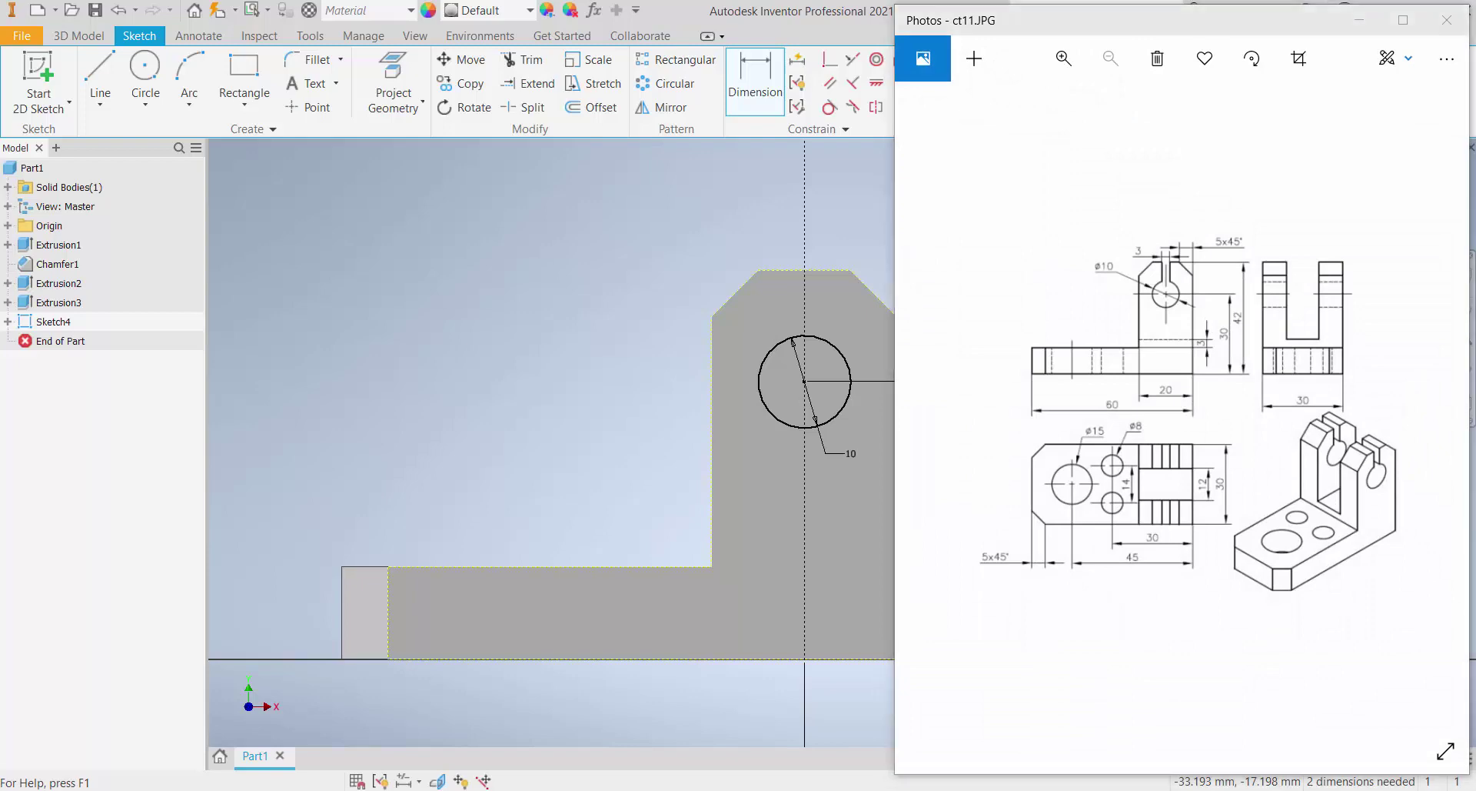
pyautogui.hotkey('alt', 'Tab')
pyautogui.click(245, 105)
pyautogui.click(243, 223)
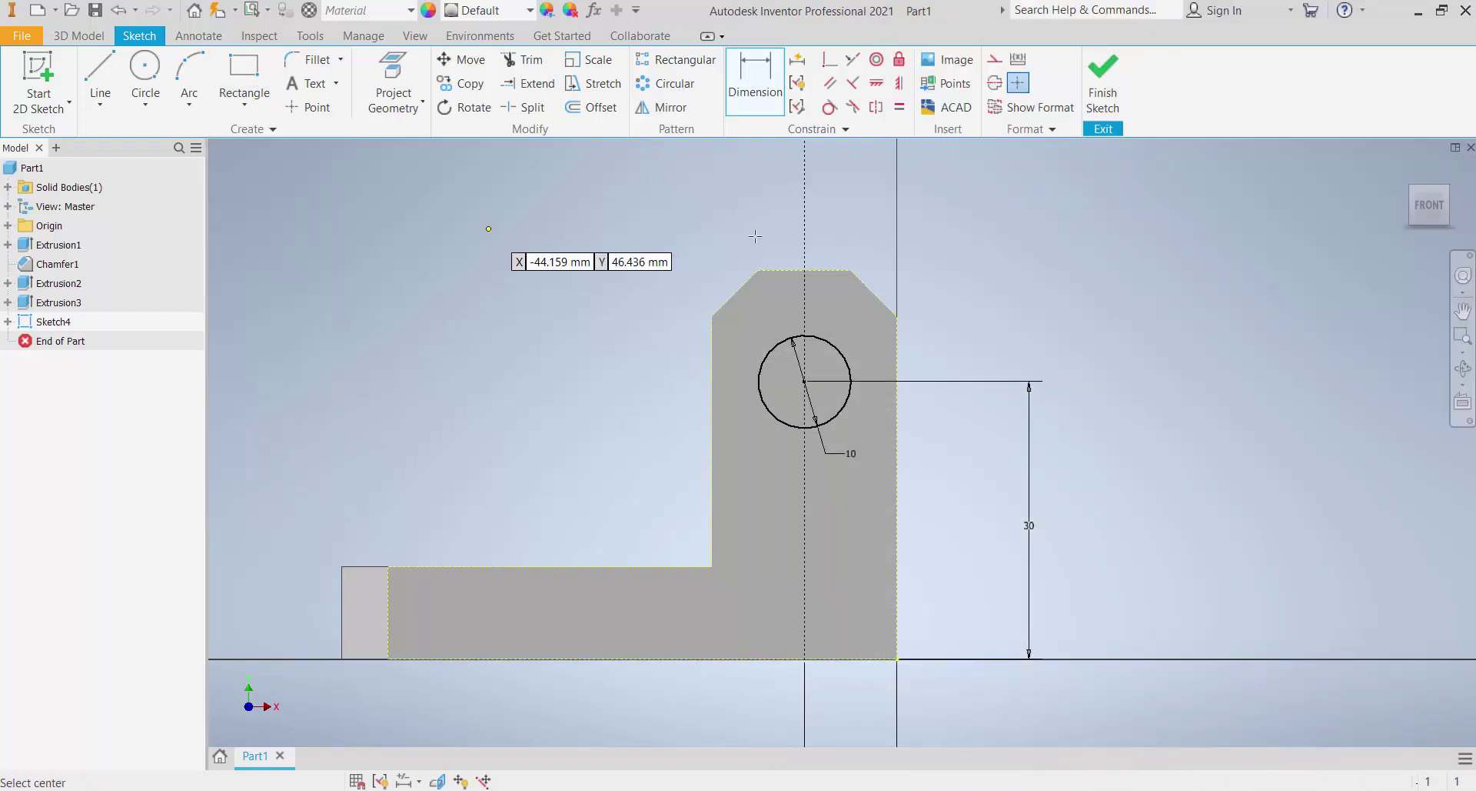
pyautogui.click(805, 224)
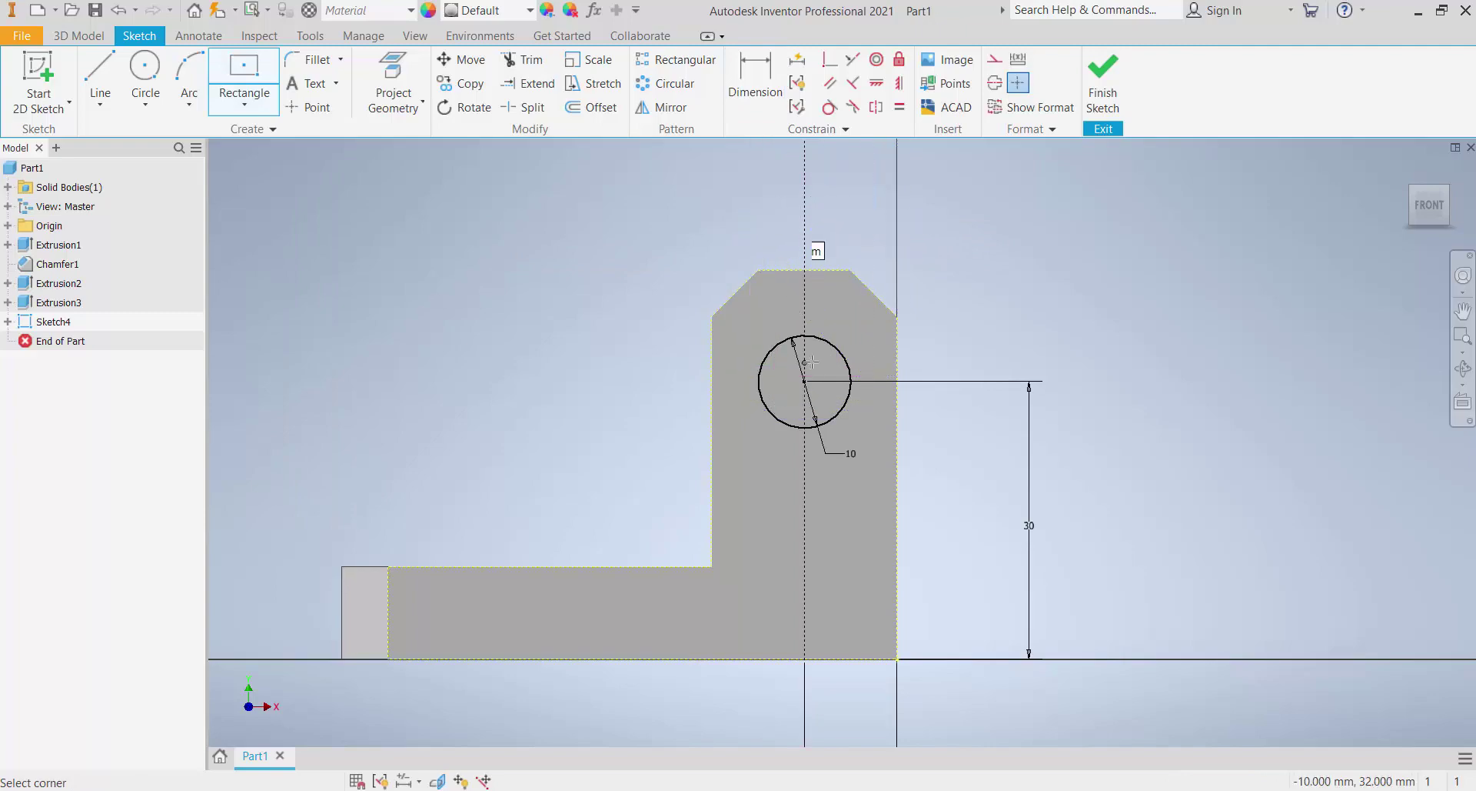
pyautogui.scroll(5, 812, 361)
pyautogui.click(838, 369)
pyautogui.scroll(-5, 822, 390)
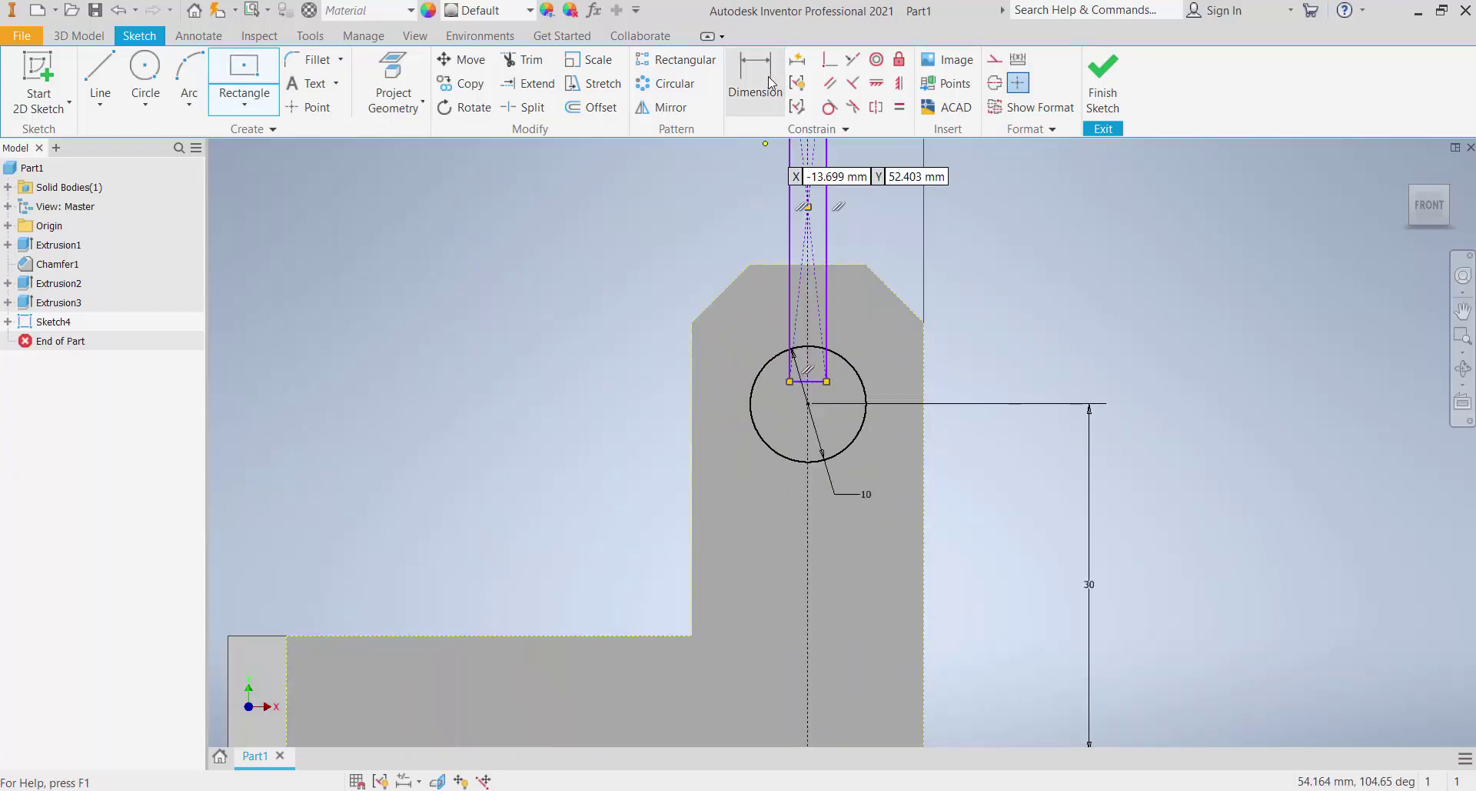
# Dimension the width of the narrow rectangle to 3 mm
pyautogui.press('d')
pyautogui.scroll(3, 792, 354)
pyautogui.click(843, 415)
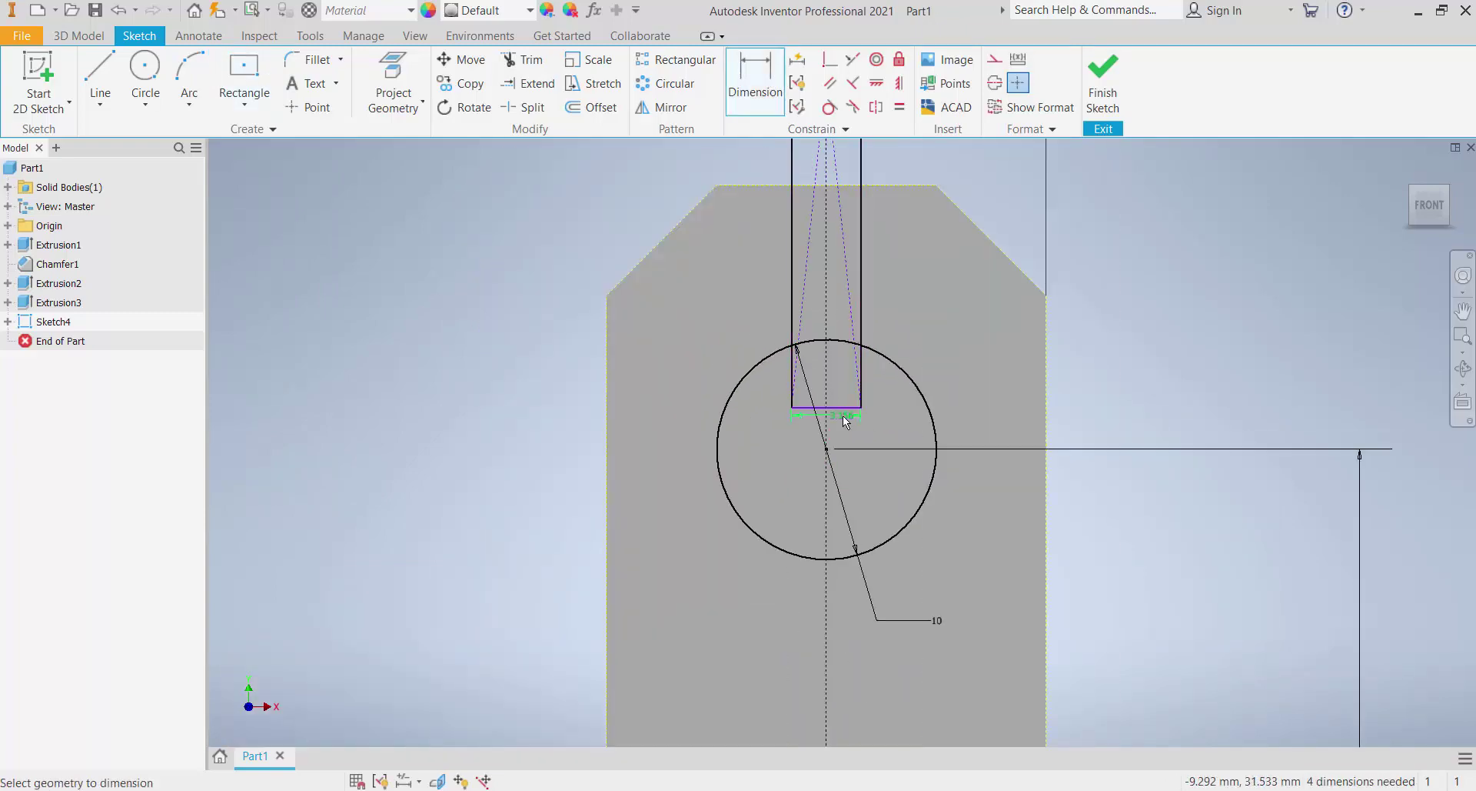
pyautogui.write('3')
pyautogui.press('Return')
pyautogui.scroll(-5, 783, 435)
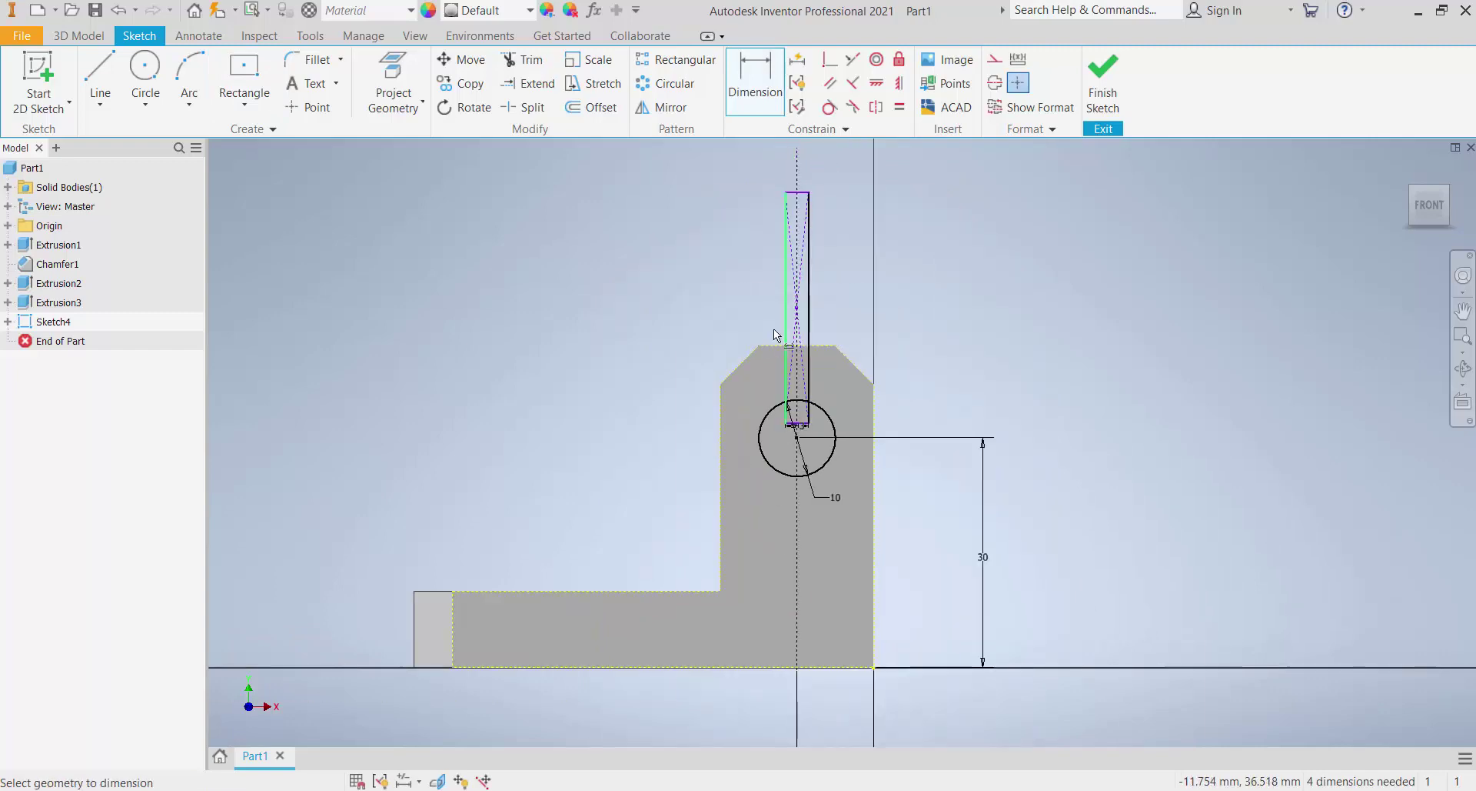
# Constrain the rectangle's lower edge to be coincident with the circle's centre
pyautogui.scroll(4, 829, 368)
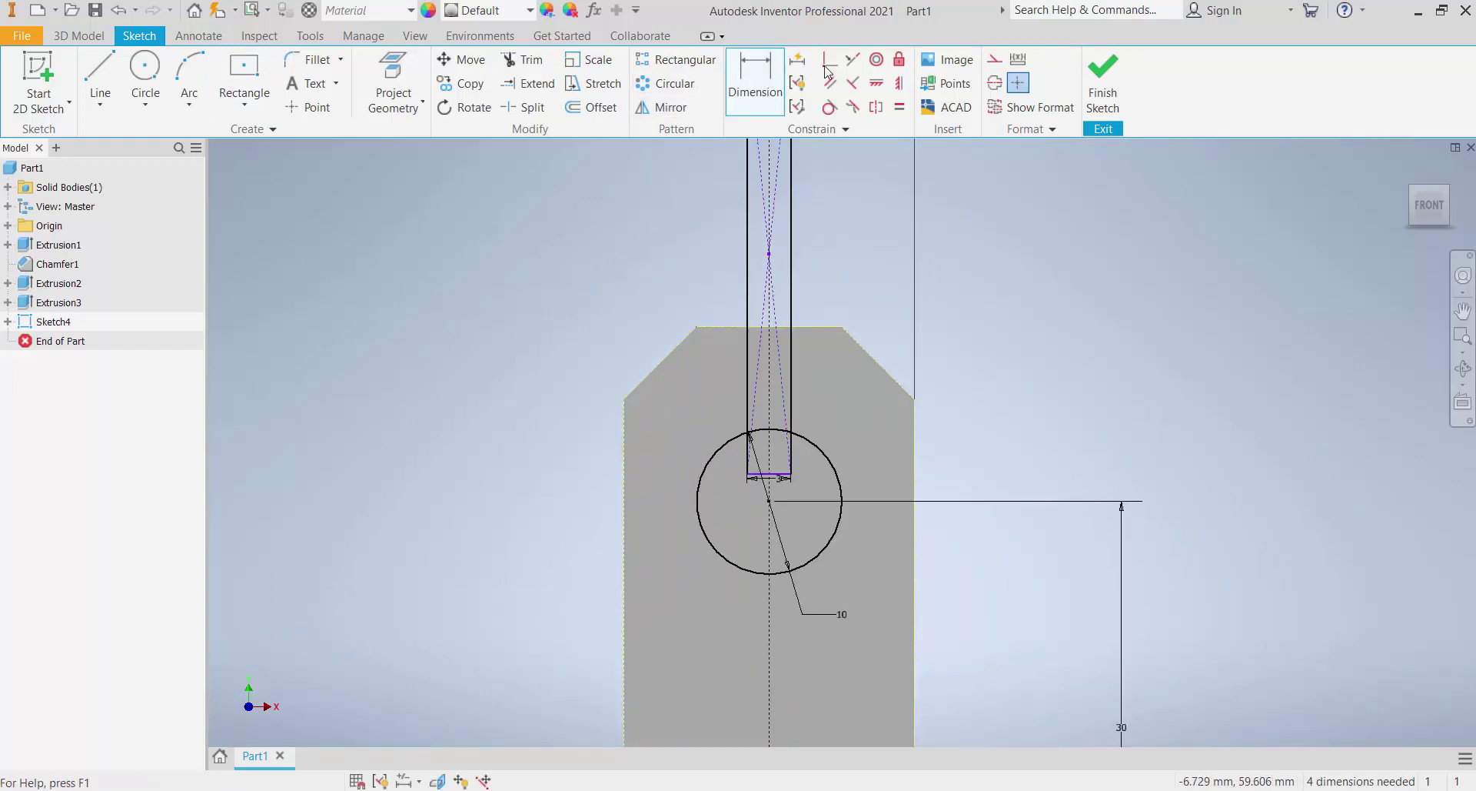
pyautogui.click(852, 59)
pyautogui.scroll(5, 733, 501)
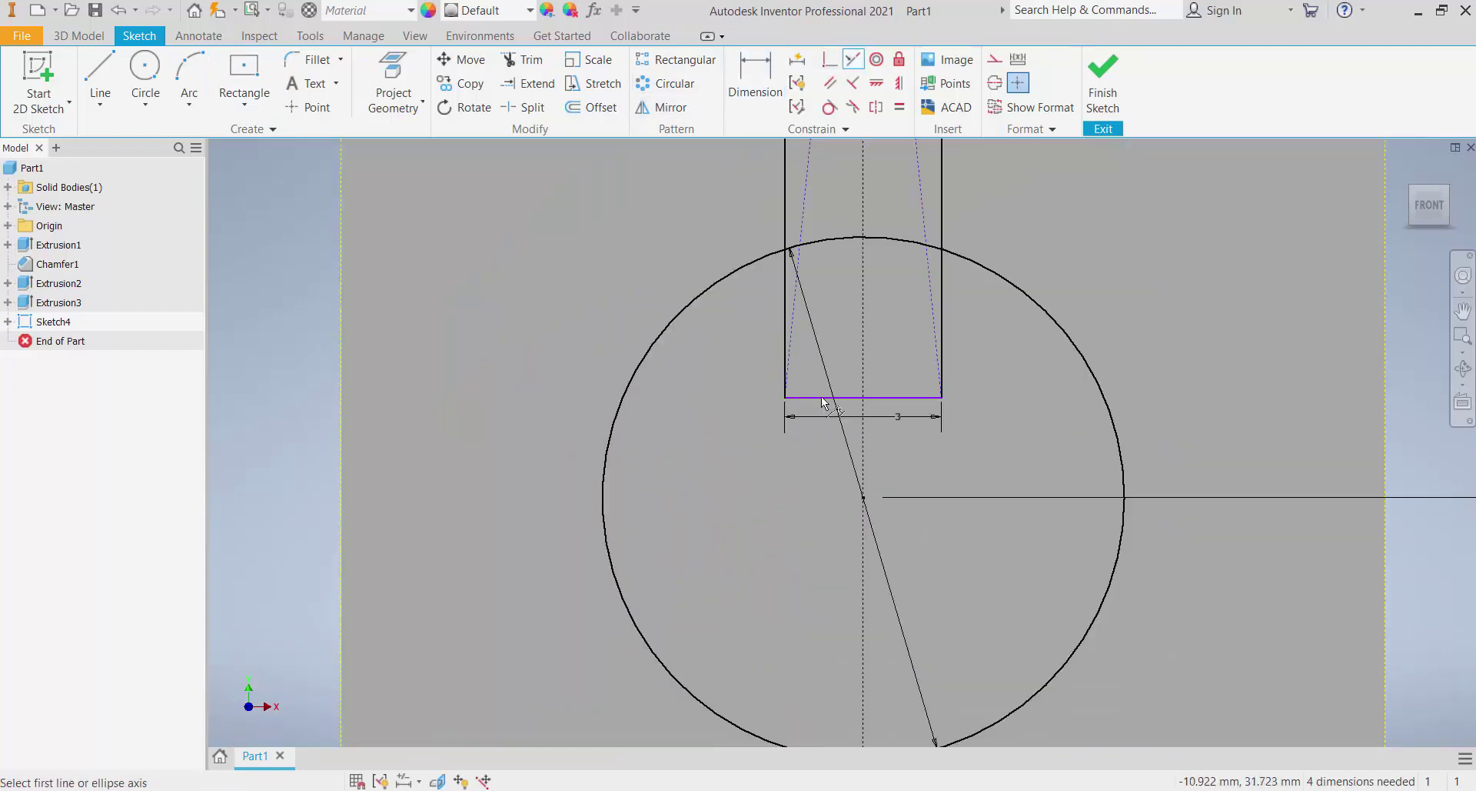
pyautogui.click(884, 398)
pyautogui.scroll(-3, 798, 527)
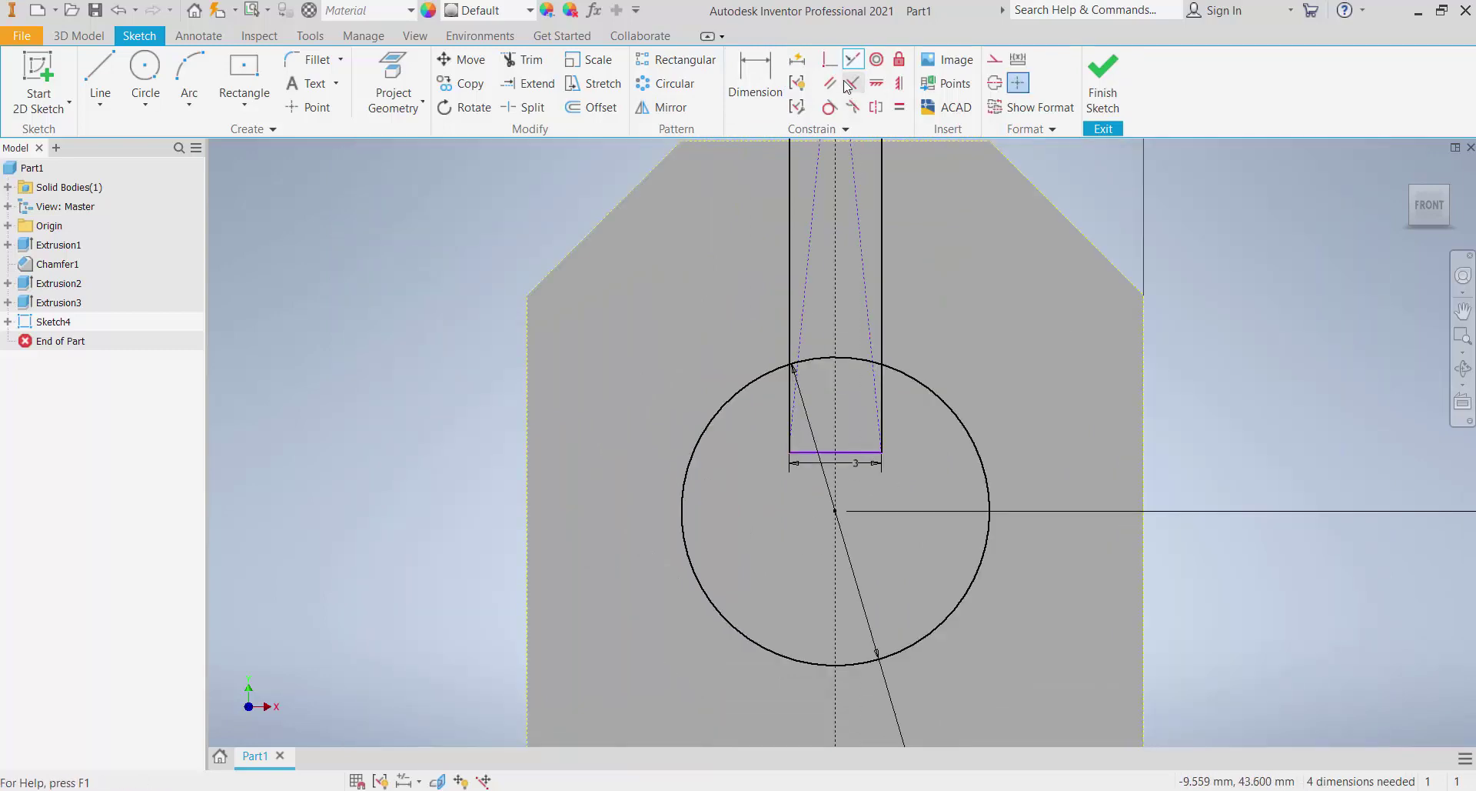
pyautogui.click(829, 59)
pyautogui.scroll(3, 832, 441)
pyautogui.click(841, 374)
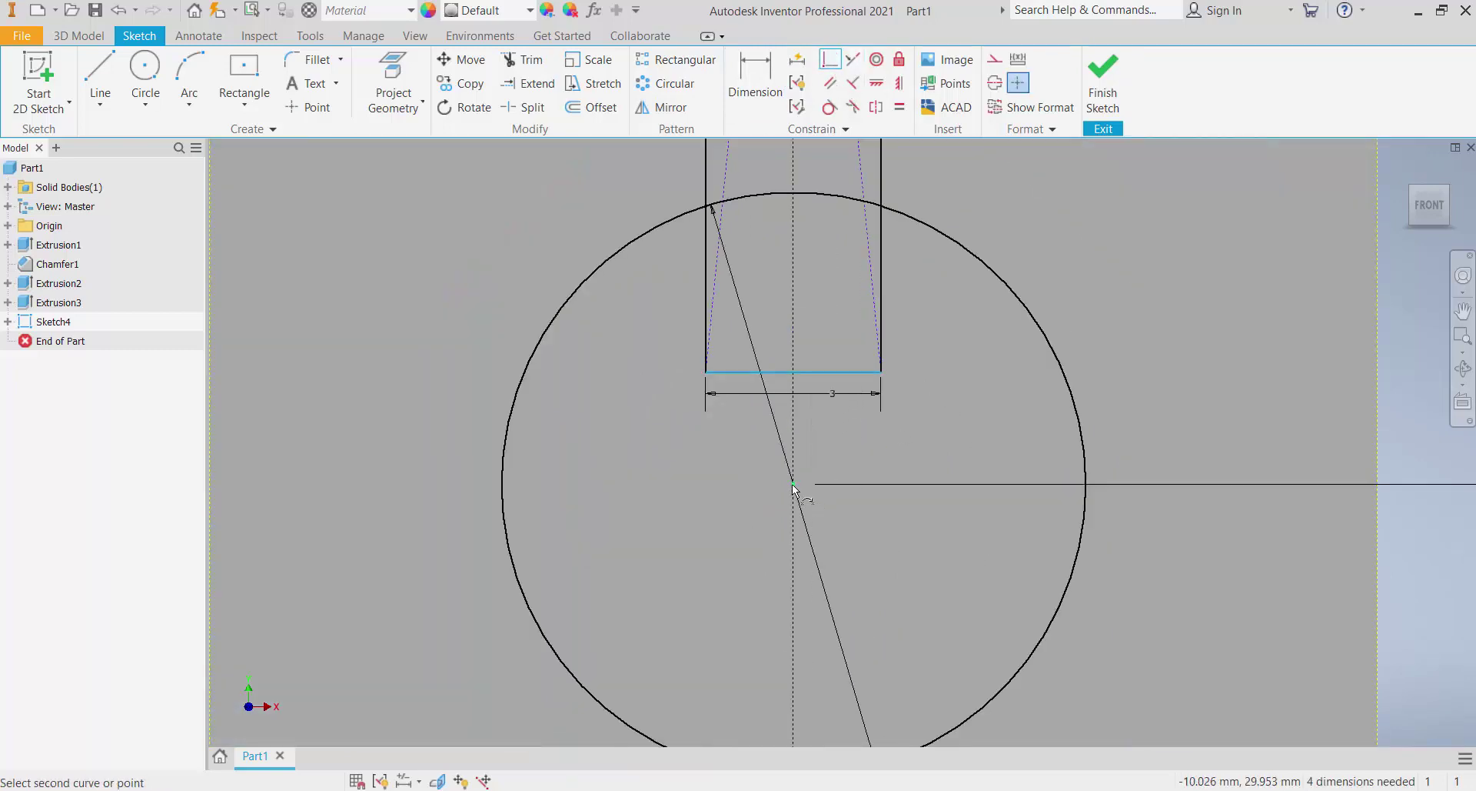
pyautogui.click(793, 484)
pyautogui.scroll(-5, 791, 544)
# Make the rectangle's upper edge collinear with the top edge of the upright
pyautogui.click(756, 77)
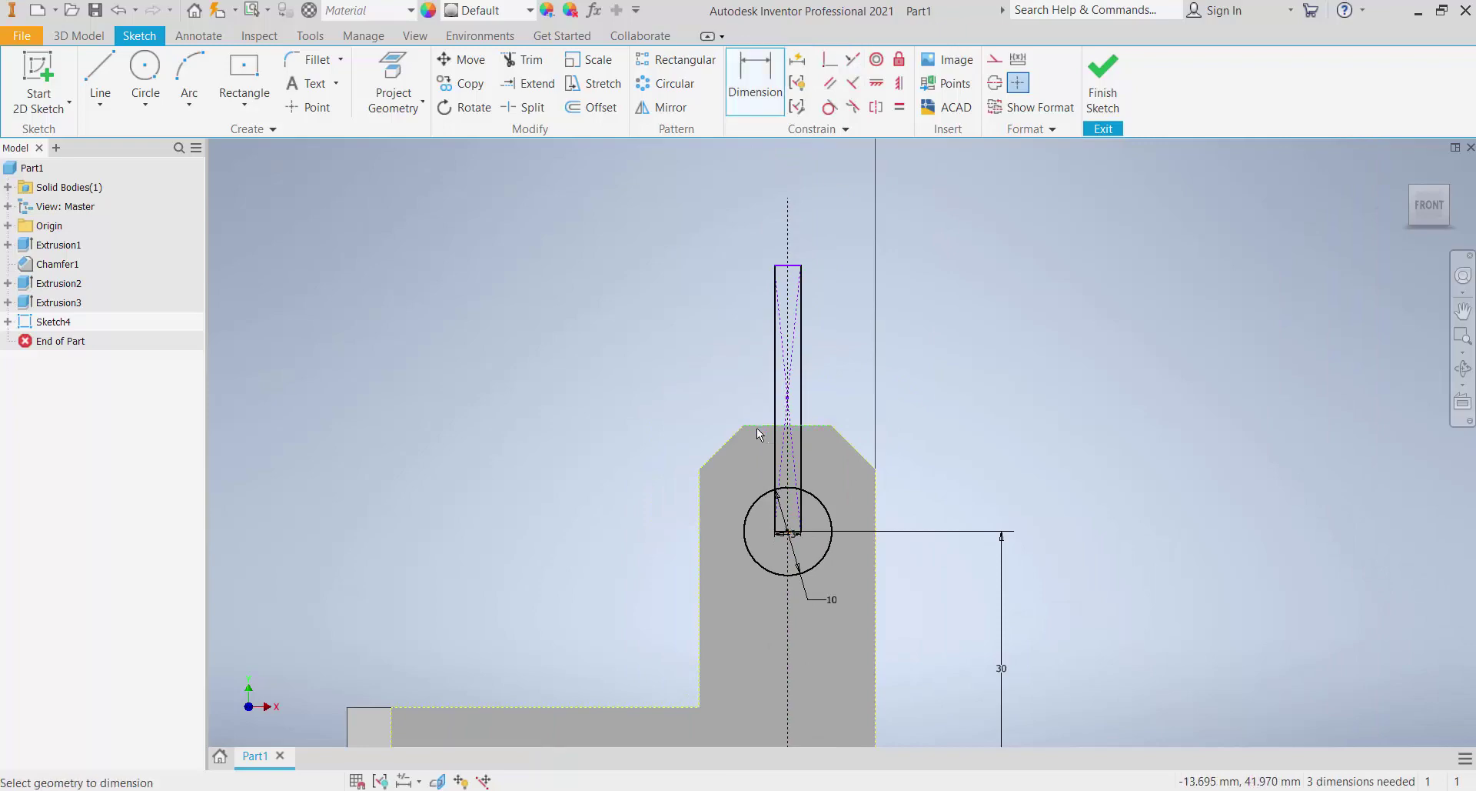
pyautogui.click(853, 59)
pyautogui.scroll(-3, 825, 231)
pyautogui.scroll(2, 825, 231)
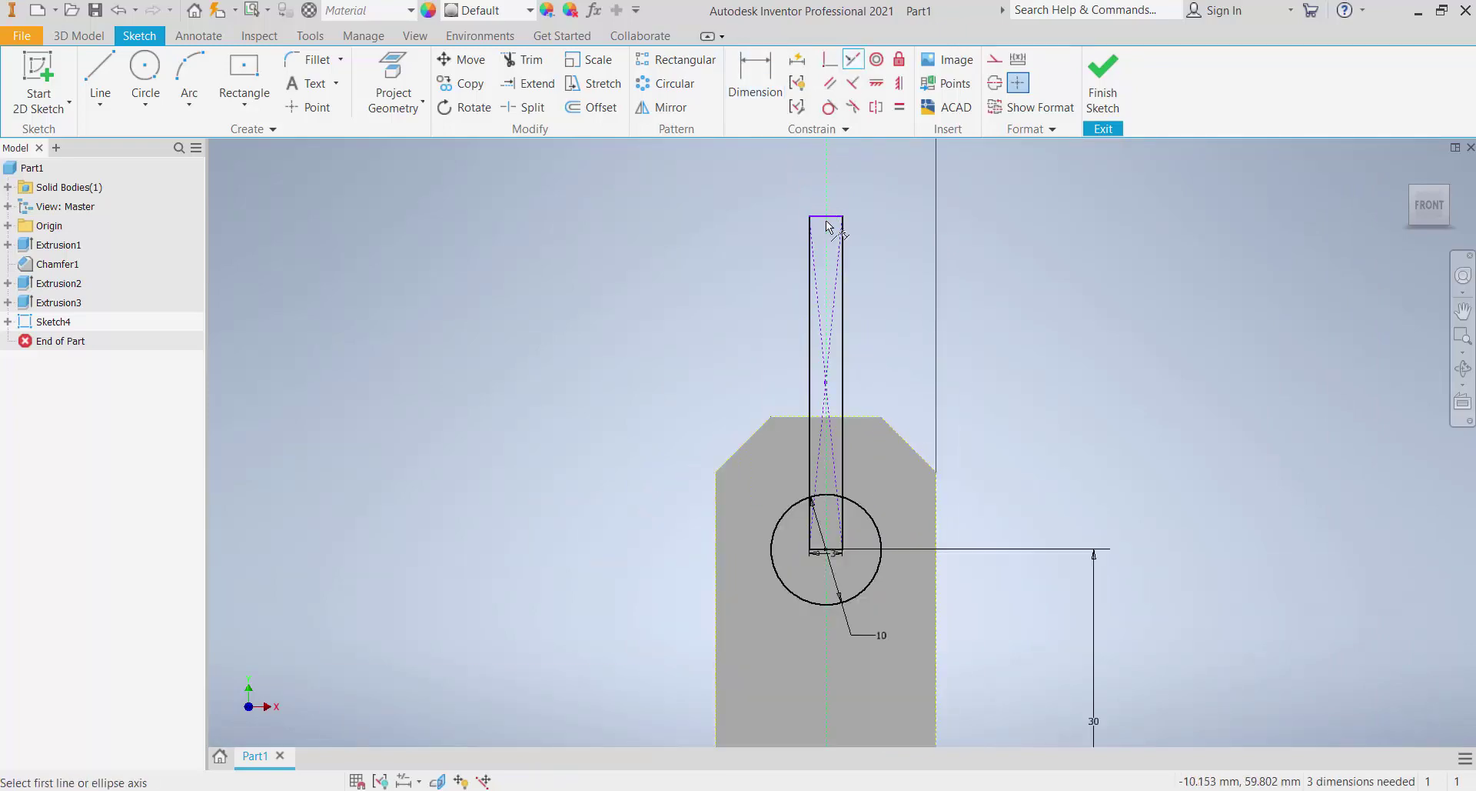
pyautogui.click(825, 218)
pyautogui.scroll(3, 837, 426)
pyautogui.click(843, 395)
pyautogui.scroll(-5, 843, 395)
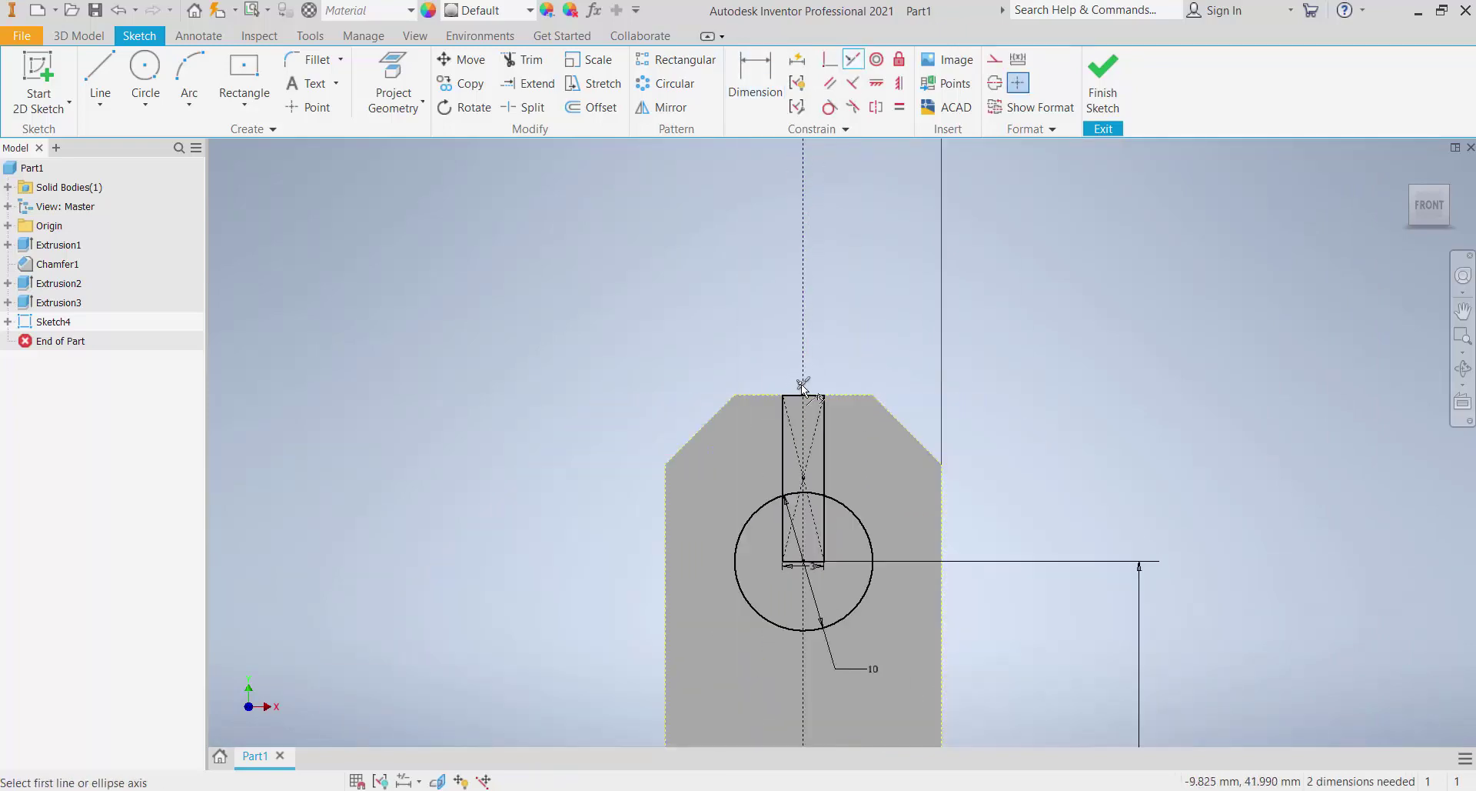
# Finish the sketch and extrude the circle and slot profiles as a cut through all of the upright
pyautogui.click(1103, 84)
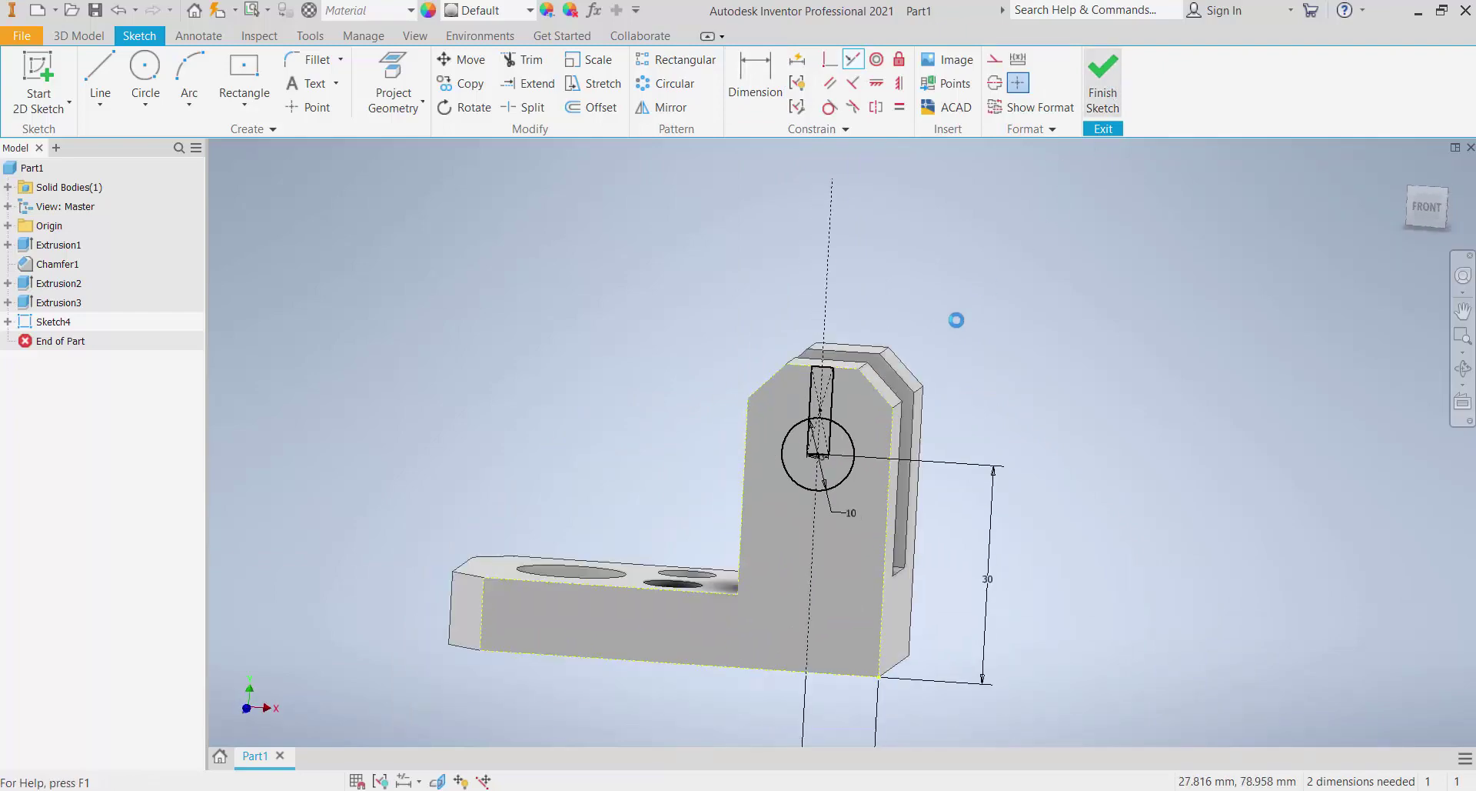
pyautogui.scroll(4, 966, 329)
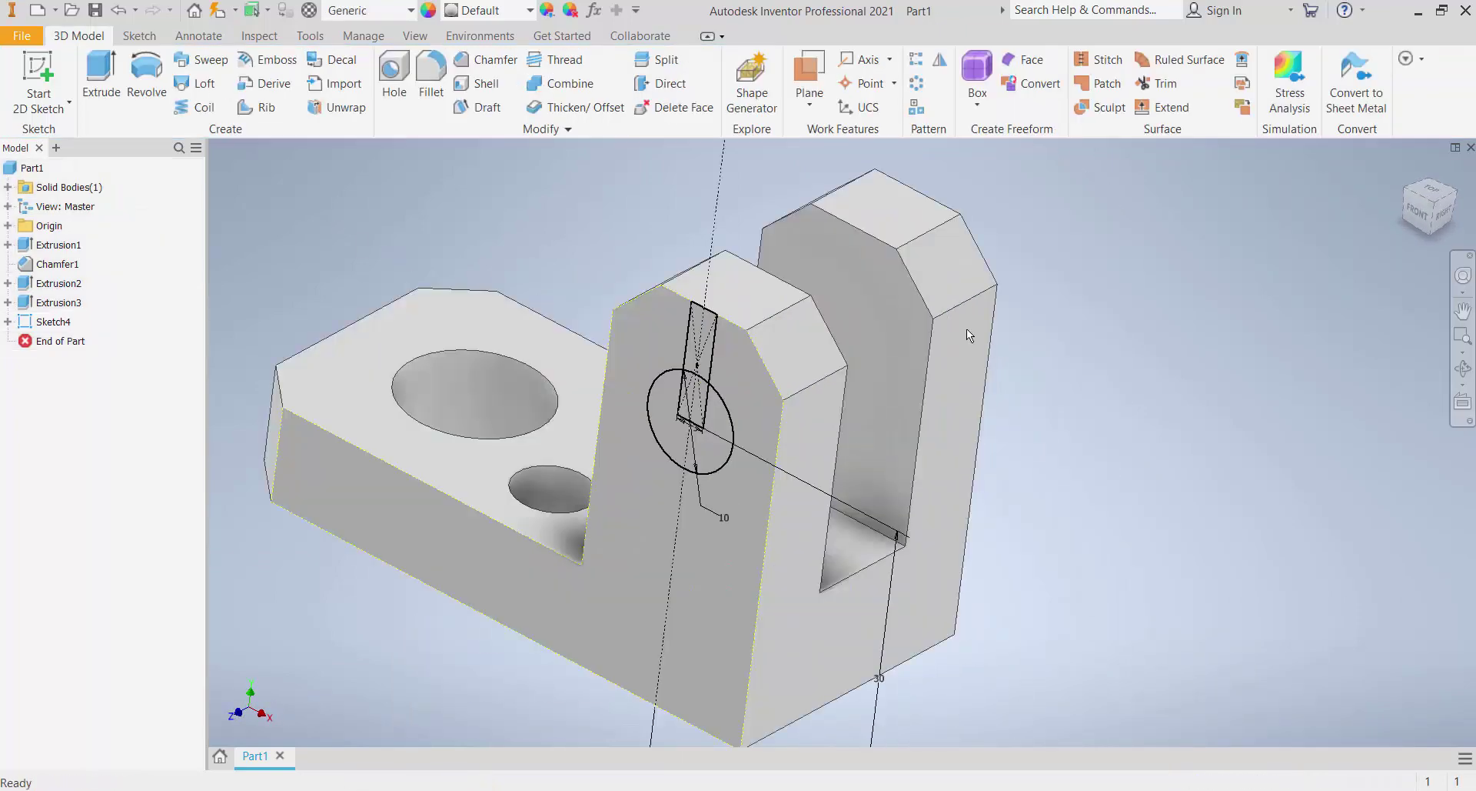
pyautogui.click(100, 77)
pyautogui.scroll(3, 677, 395)
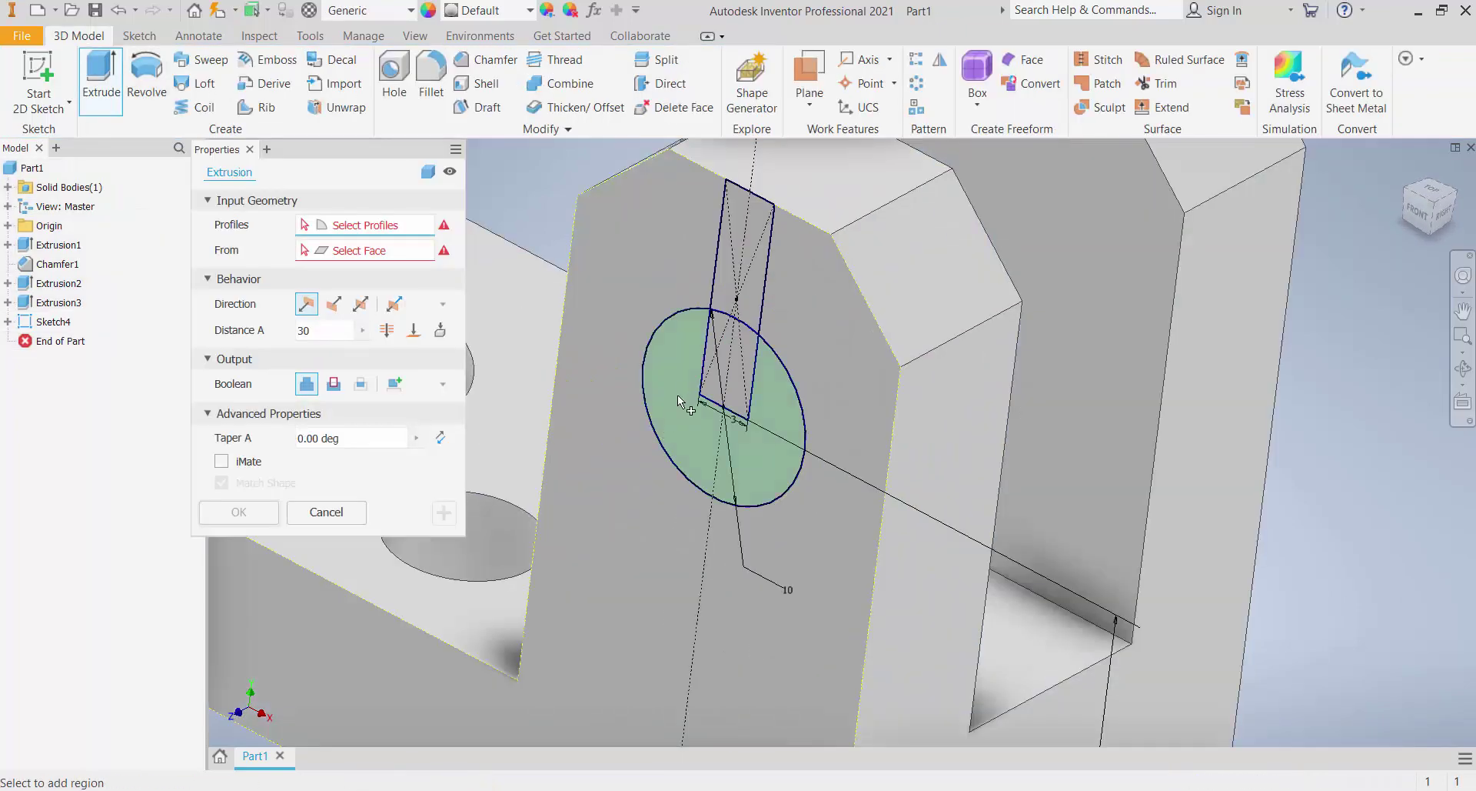
pyautogui.click(704, 365)
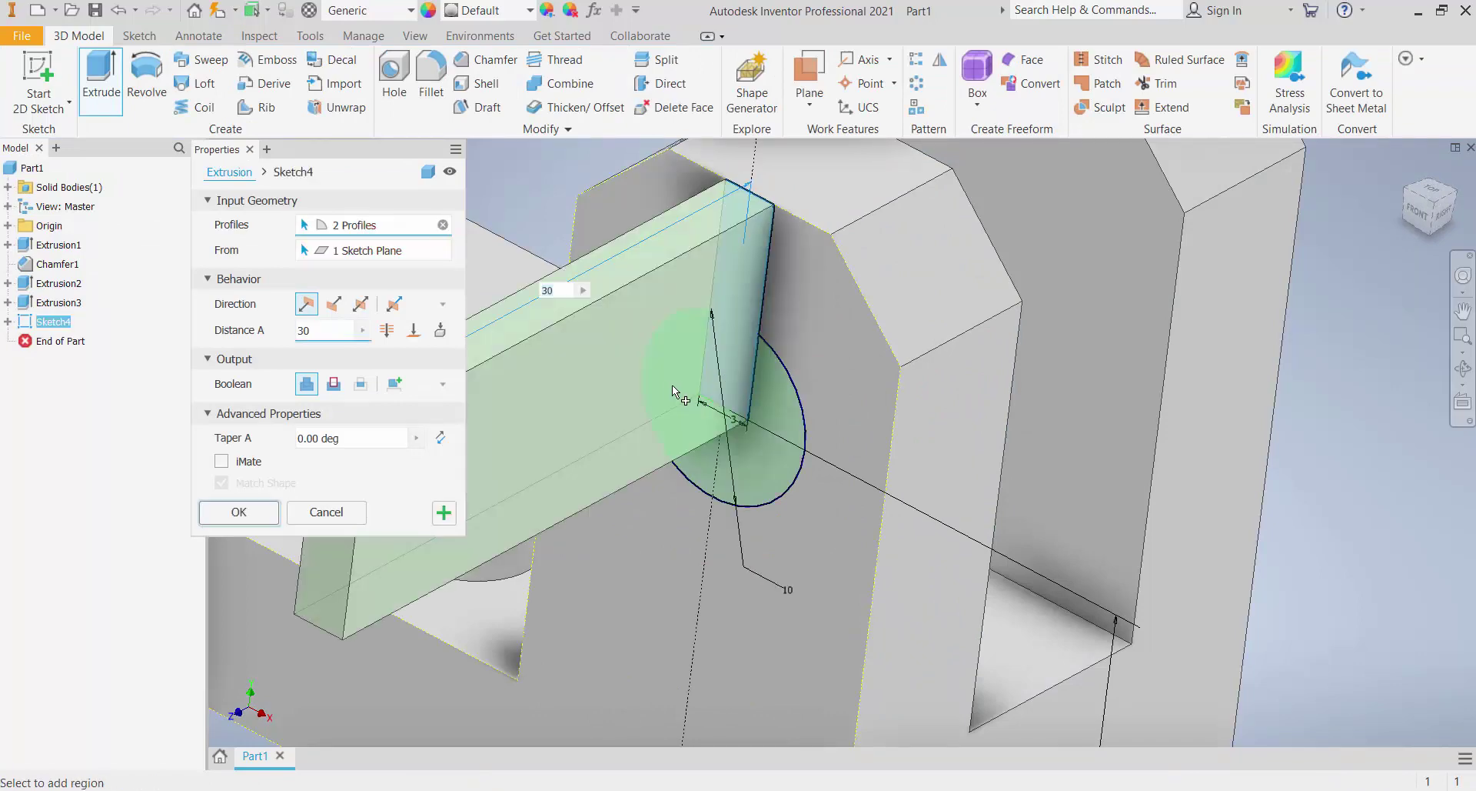
pyautogui.click(711, 467)
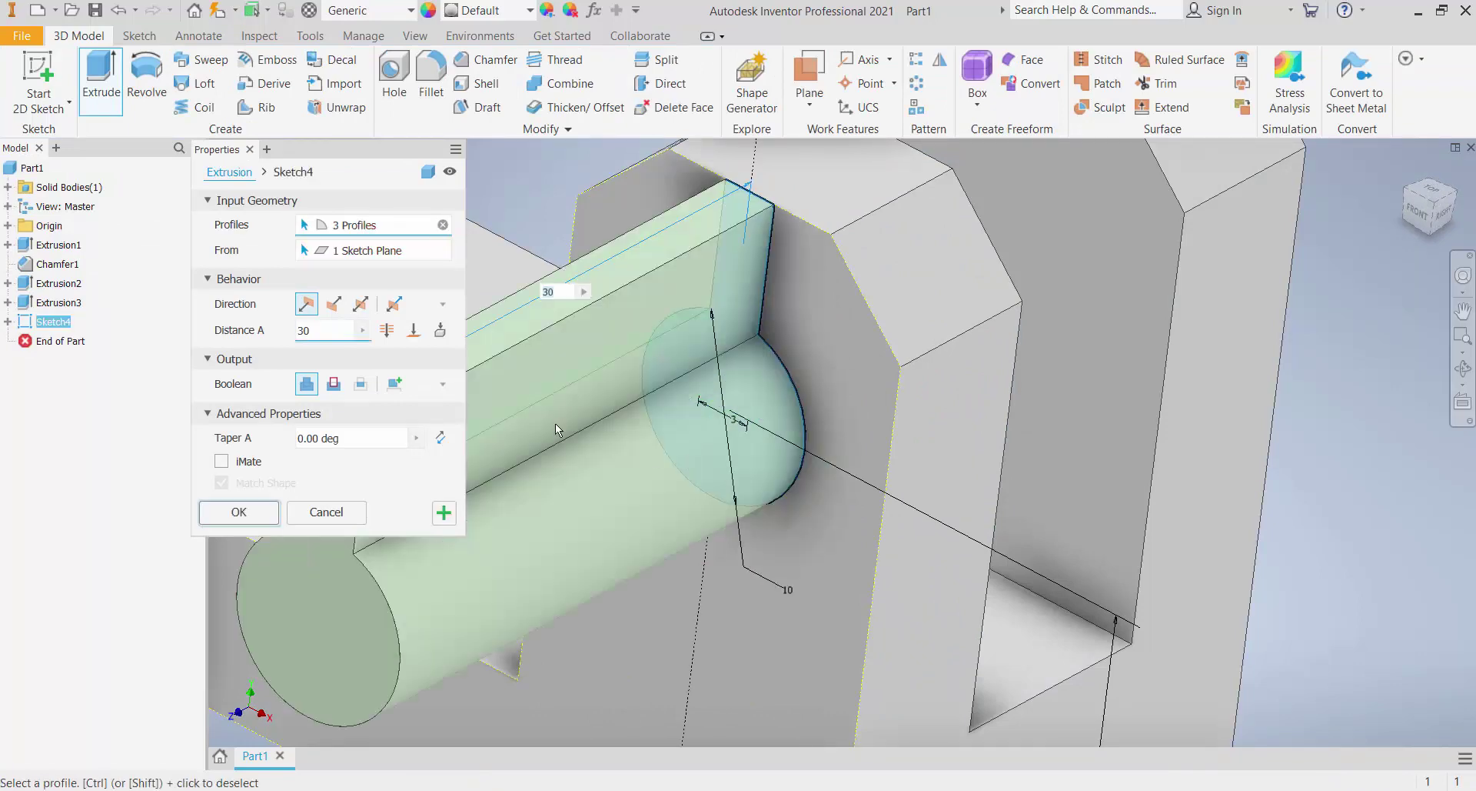
pyautogui.click(388, 330)
pyautogui.click(306, 384)
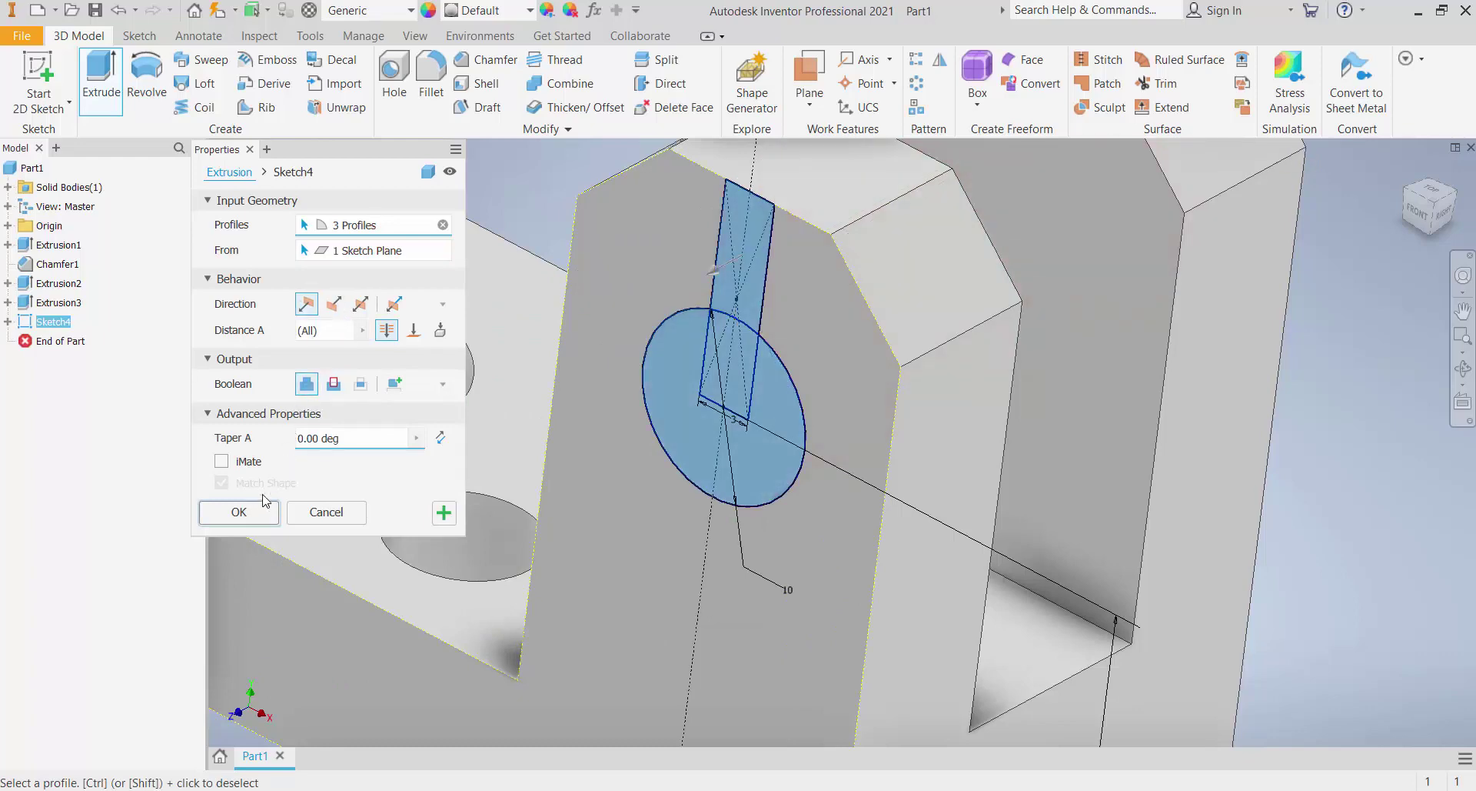
pyautogui.click(332, 385)
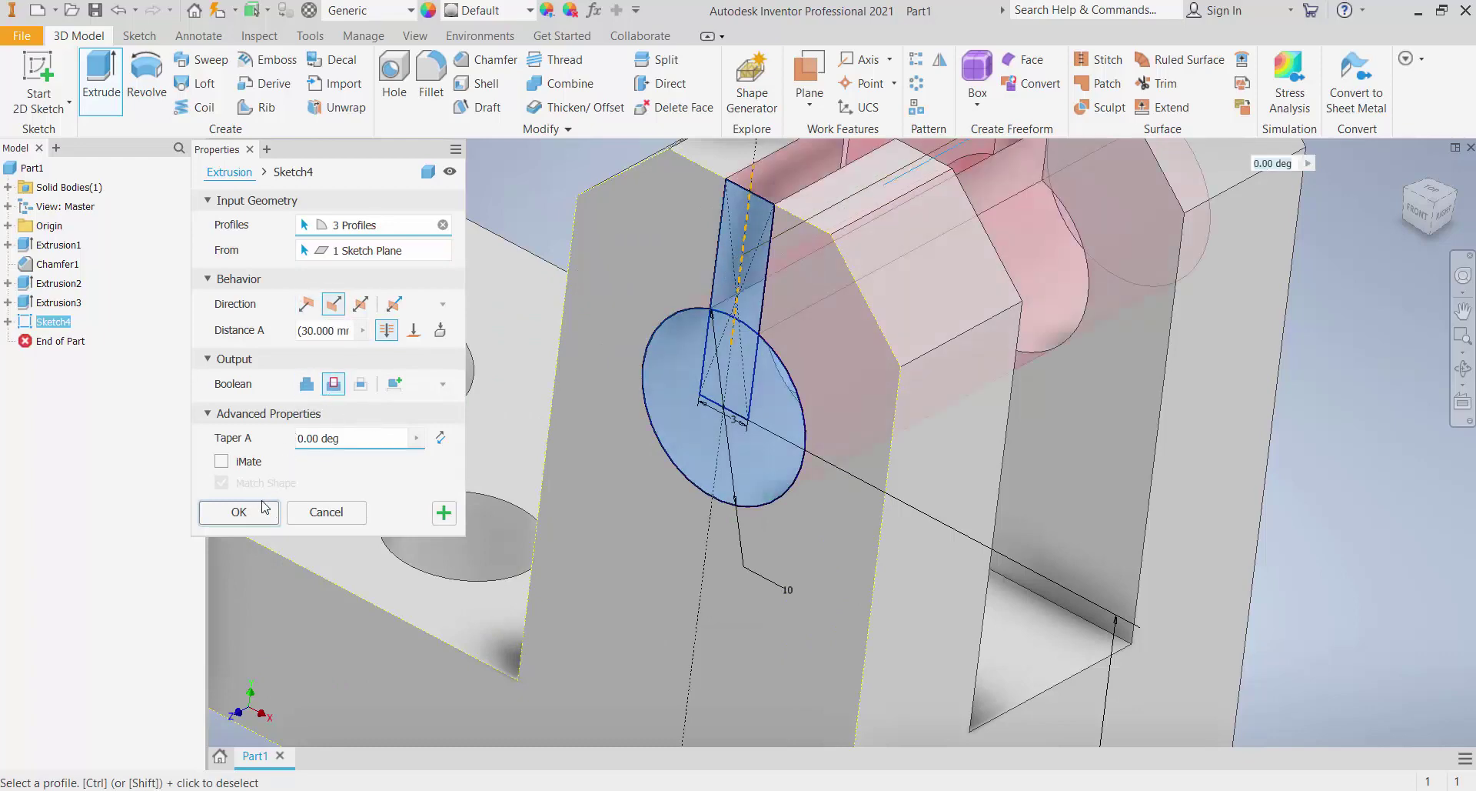
pyautogui.scroll(5, 671, 506)
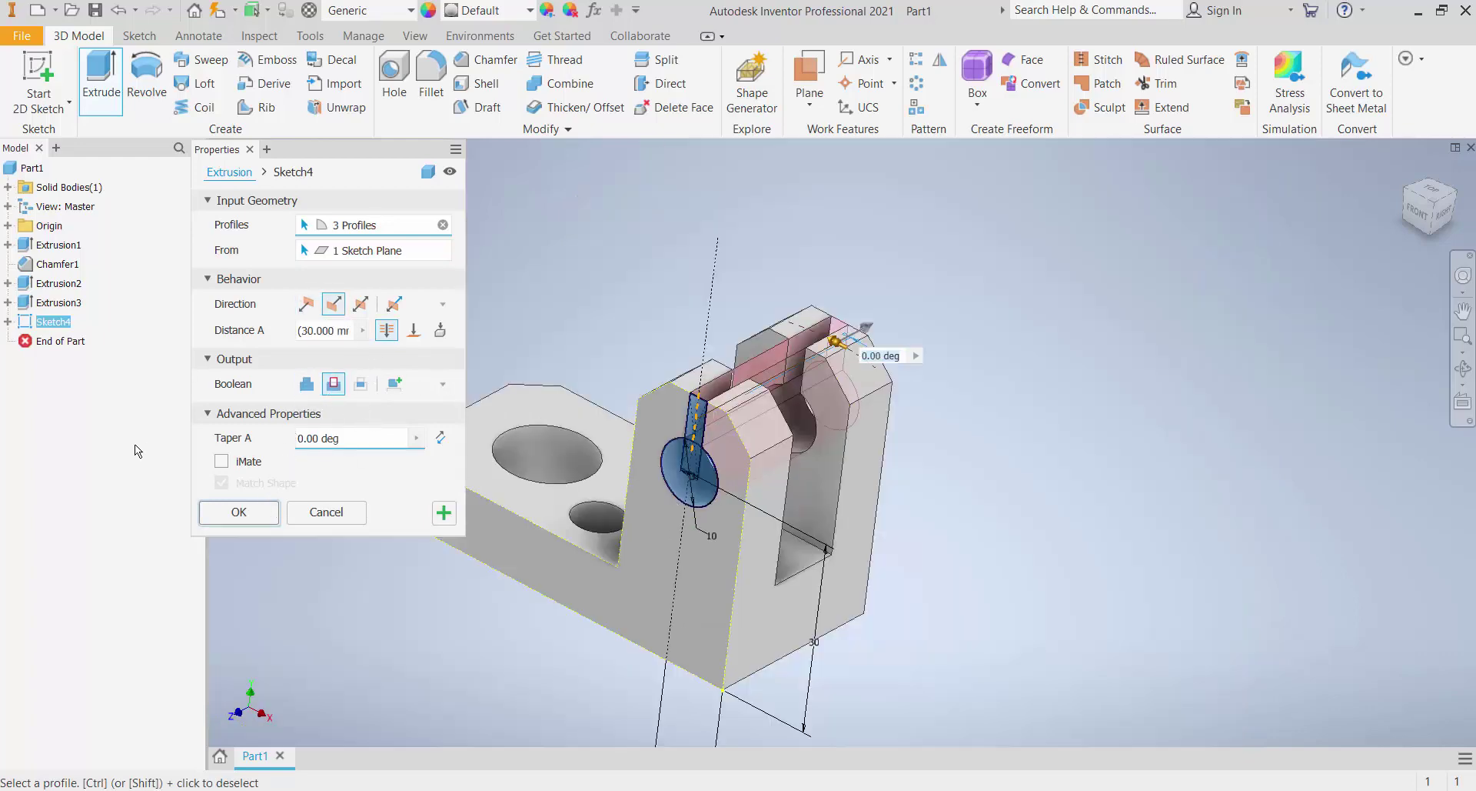
pyautogui.click(202, 518)
# Inspect the finished bracket in an isometric-like view and compare it with the ct11.JPG drawing
pyautogui.scroll(3, 637, 495)
pyautogui.keyDown('shift'); pyautogui.moveTo(637, 495); pyautogui.dragTo(785, 490, button='middle'); pyautogui.keyUp('shift')
pyautogui.scroll(3, 639, 589)
pyautogui.scroll(-3, 622, 586)
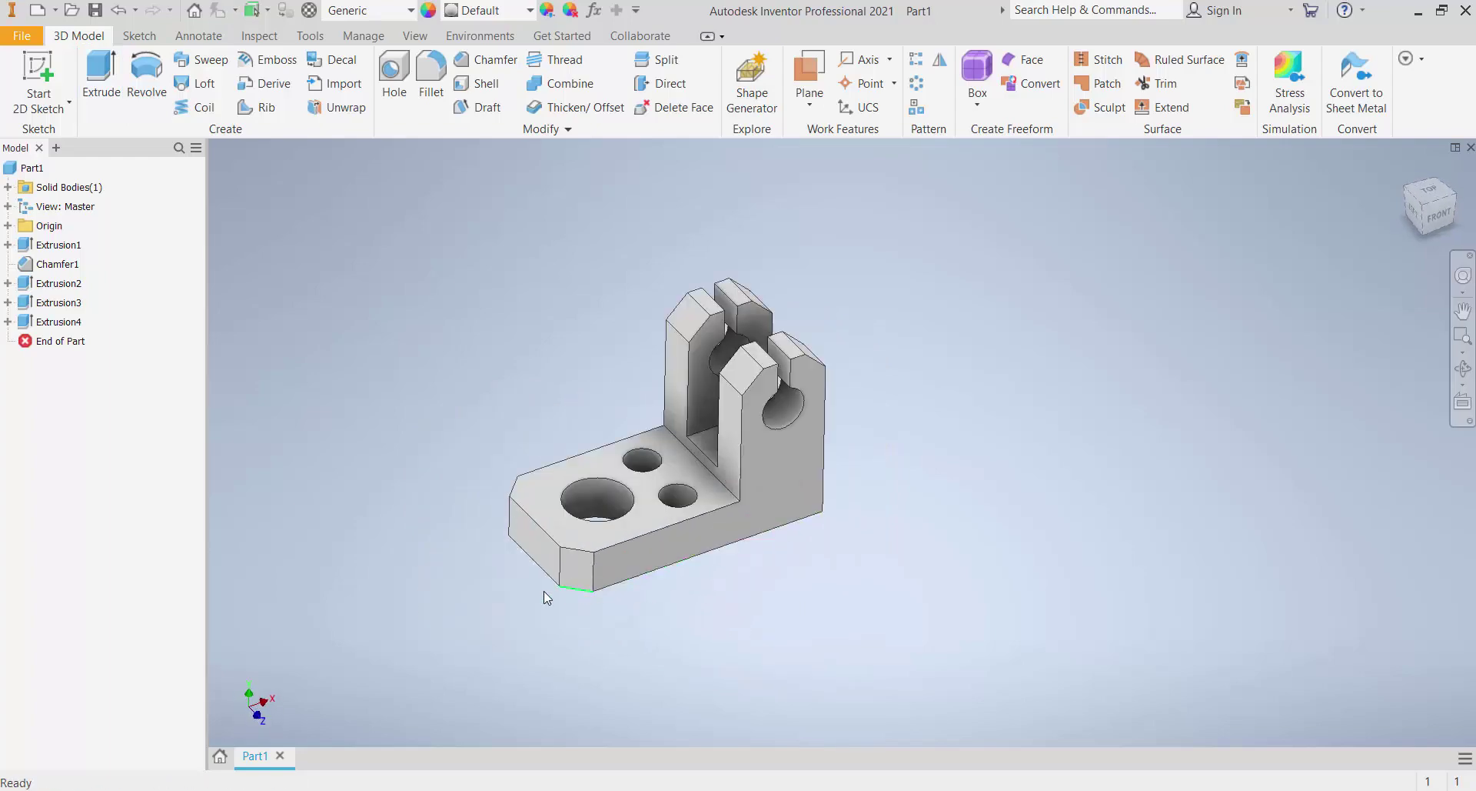
pyautogui.click(668, 790)
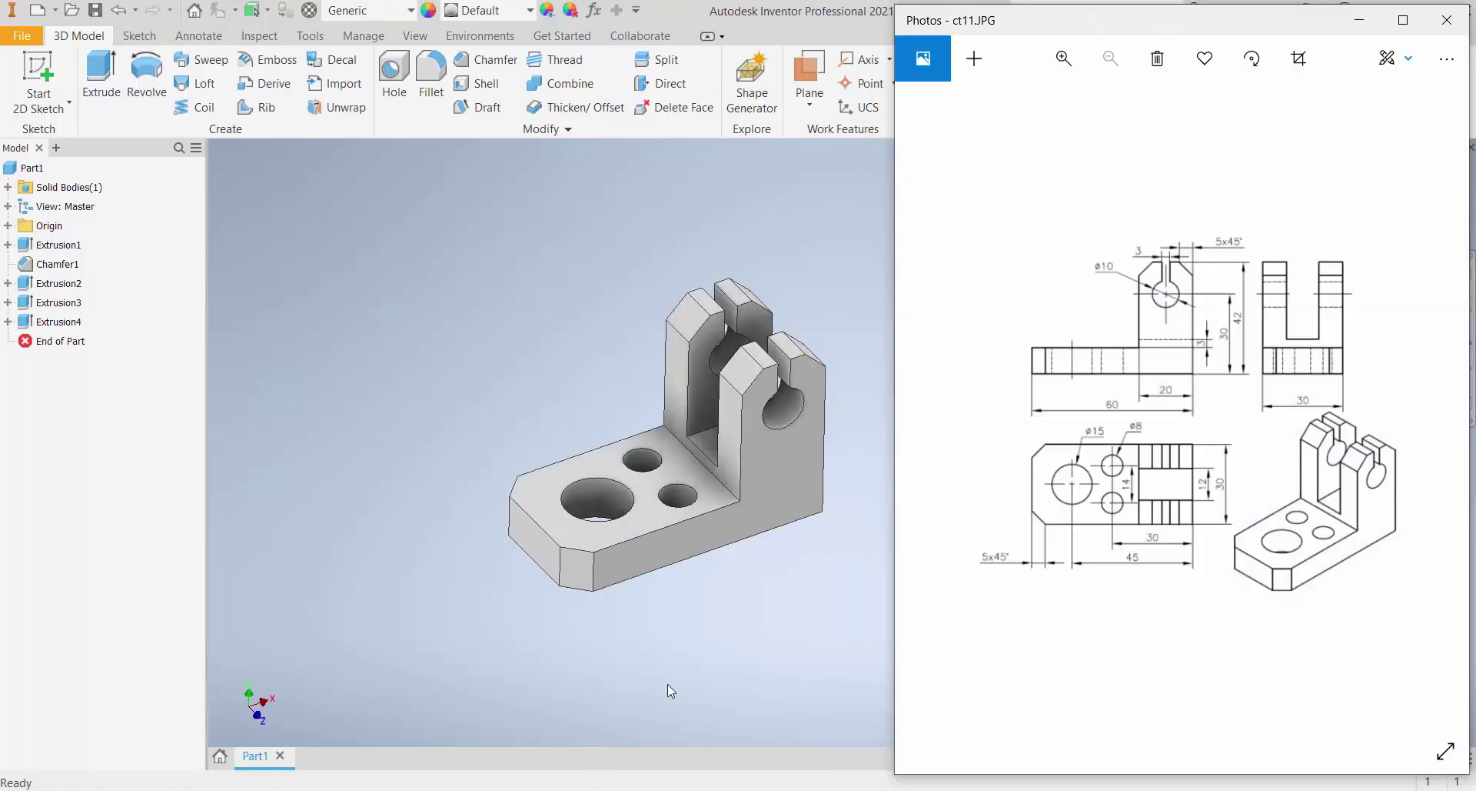